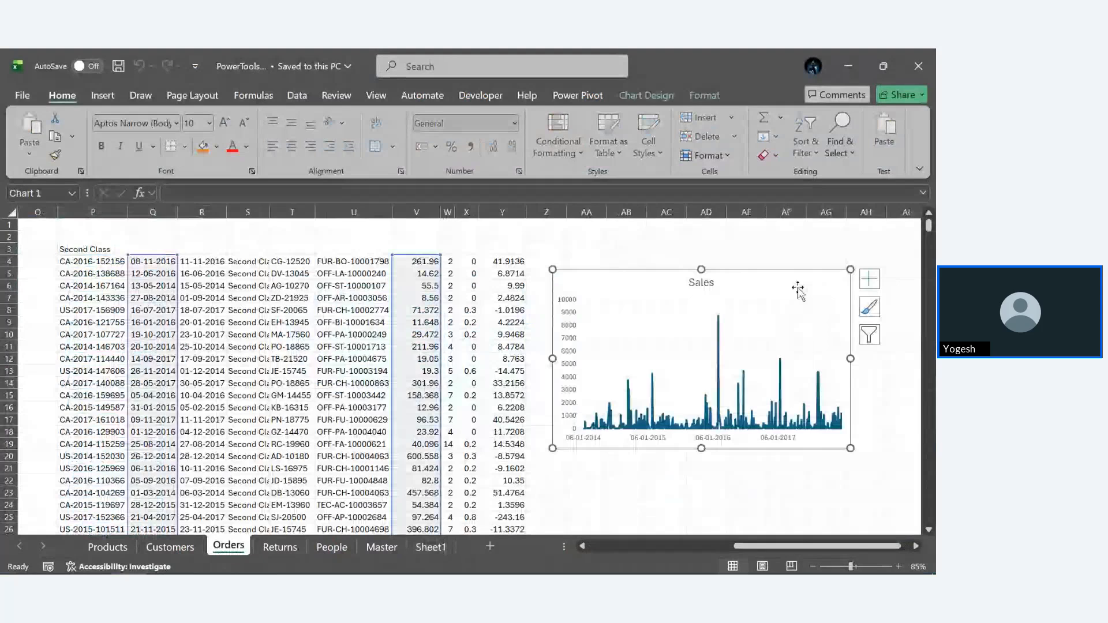
# Delete the Sales line chart and the sorted unique ship mode list starting in cell L3 of the Orders sheet.
pyautogui.press('Delete')
pyautogui.click(728, 385)
pyautogui.hscroll(-4, 728, 385)
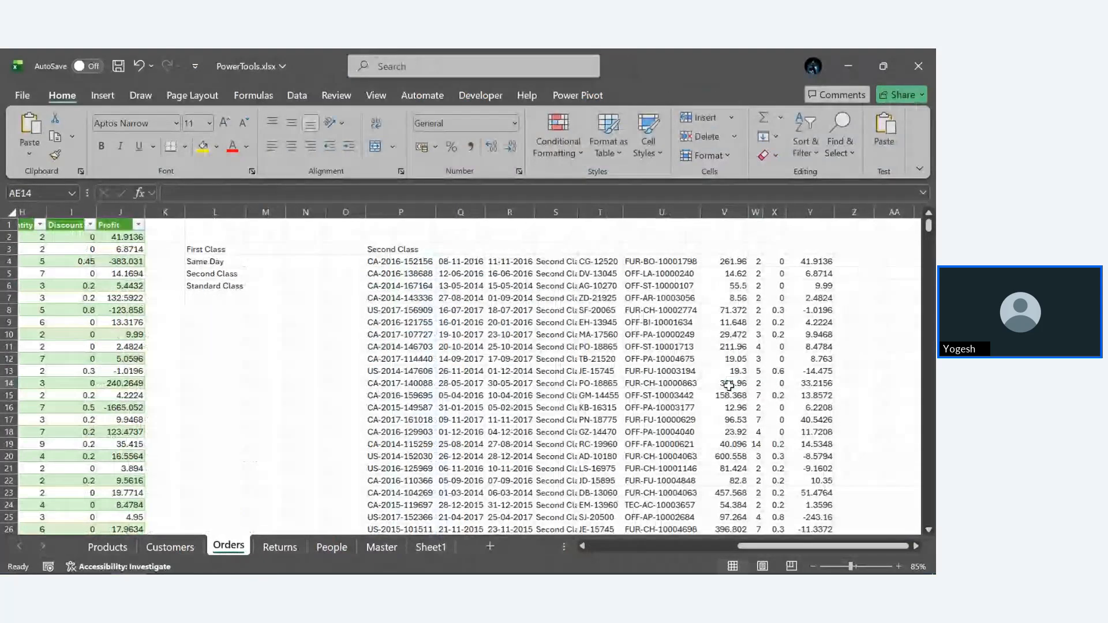
pyautogui.hscroll(-2, 728, 385)
pyautogui.click(306, 251)
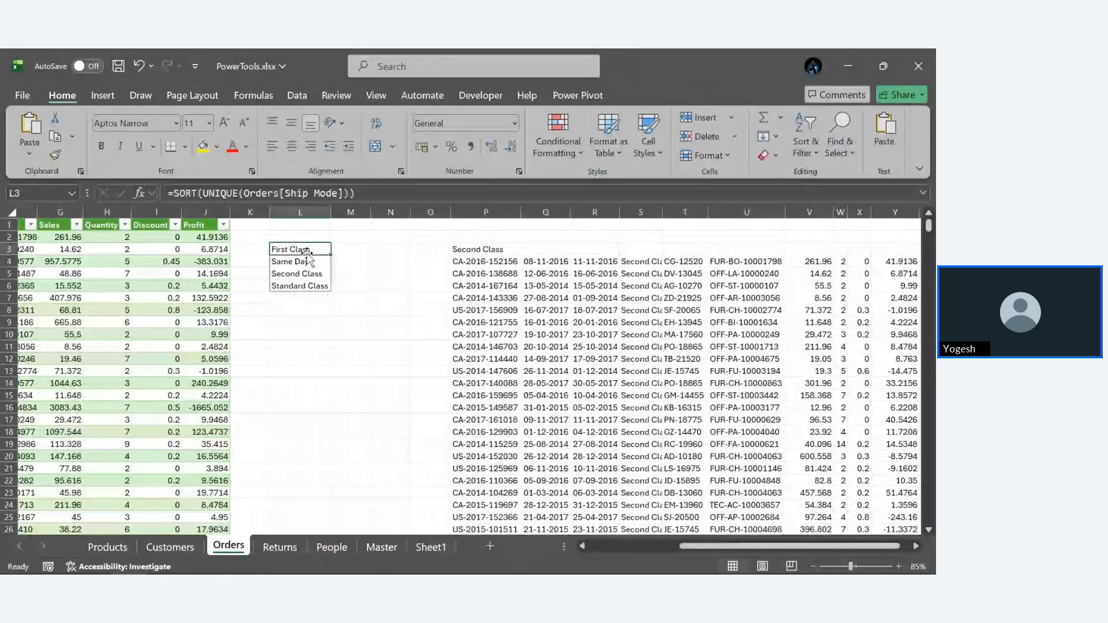
pyautogui.press('Delete')
pyautogui.click(350, 285)
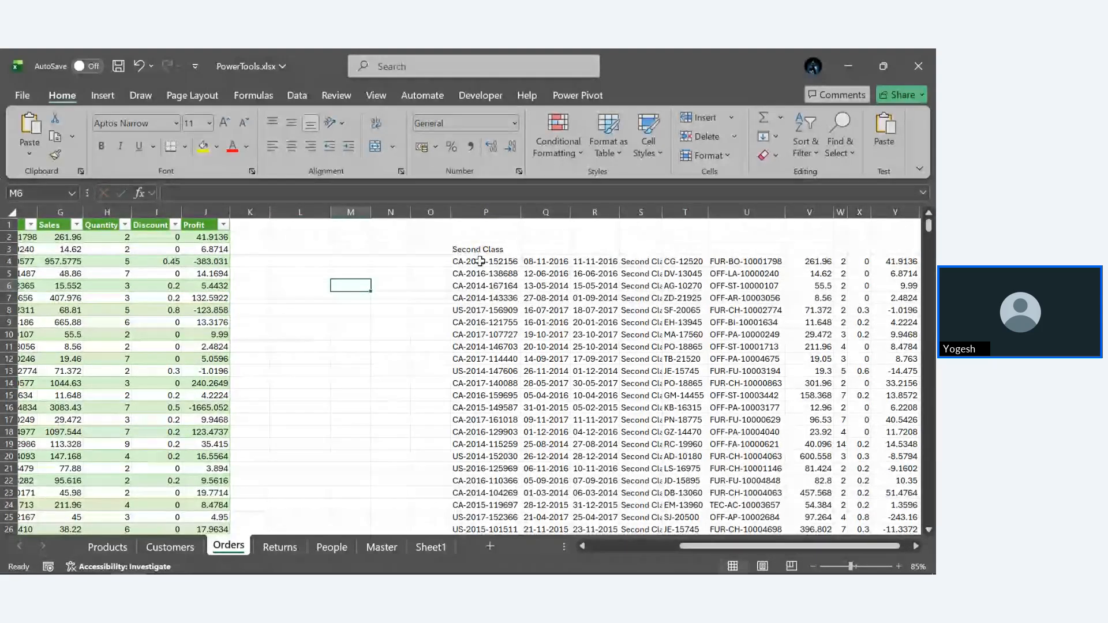
# Clear the spilled order results starting in cell P4 and the Second Class selection in P3.
pyautogui.click(480, 261)
pyautogui.press('Delete')
pyautogui.click(367, 331)
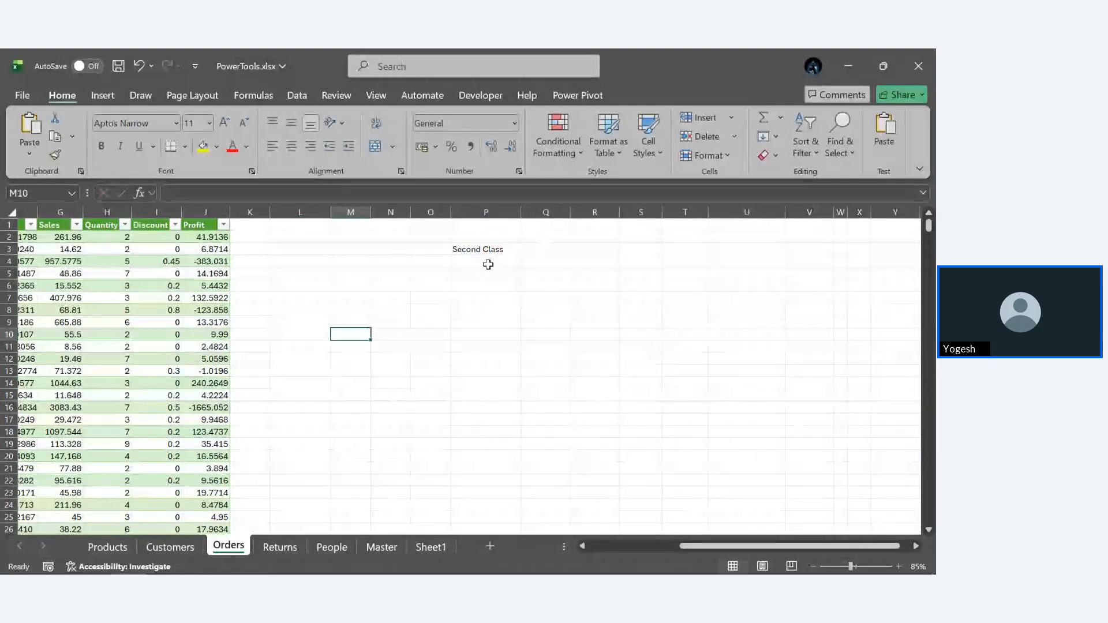
pyautogui.doubleClick(483, 248)
pyautogui.press('BackSpace')
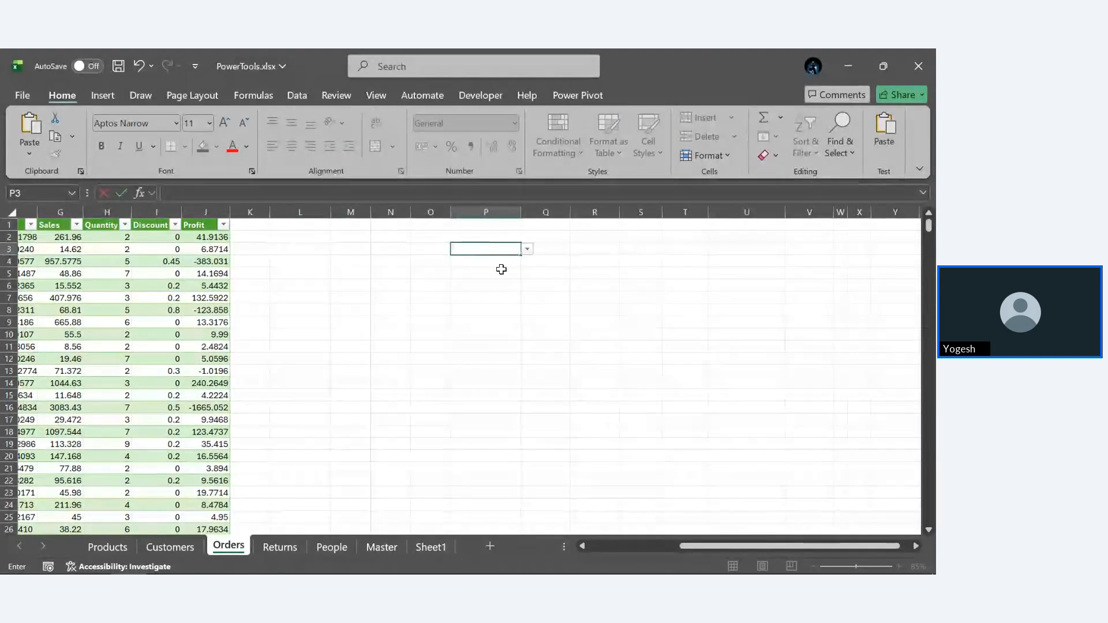
pyautogui.click(551, 346)
pyautogui.click(484, 247)
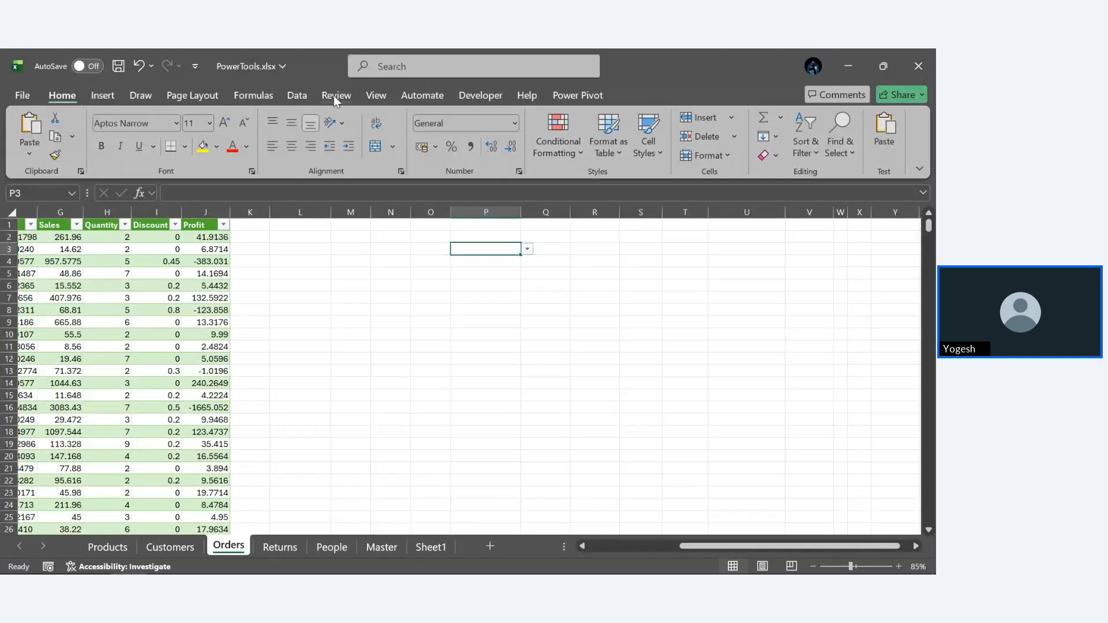
# Delete the entire column P from the Orders sheet, including the leftover dropdown cell.
pyautogui.click(482, 212)
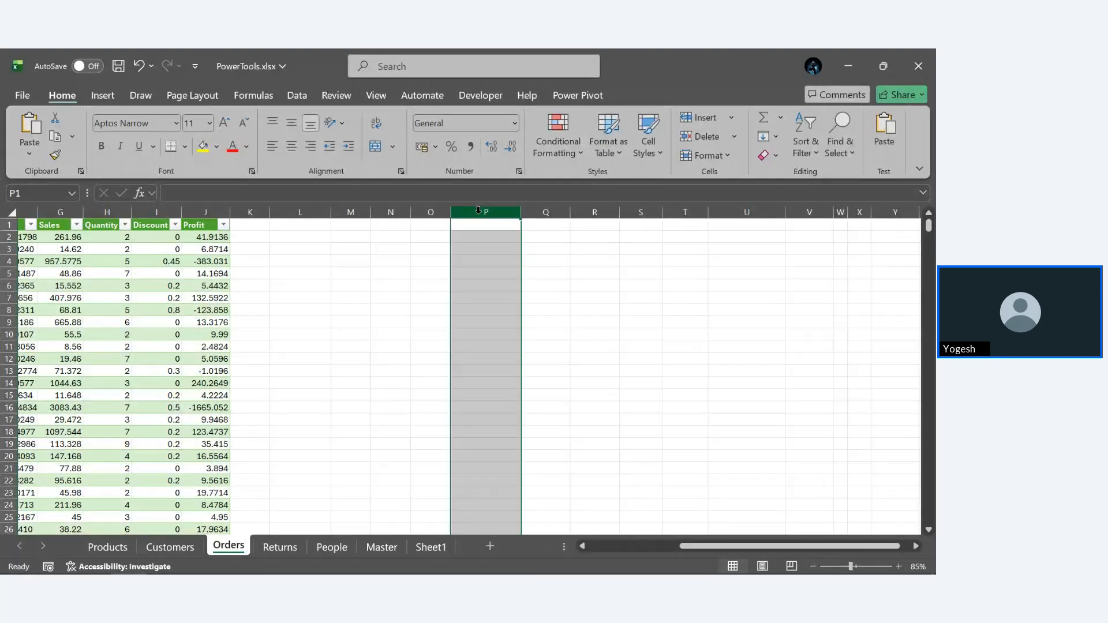
pyautogui.rightClick(480, 213)
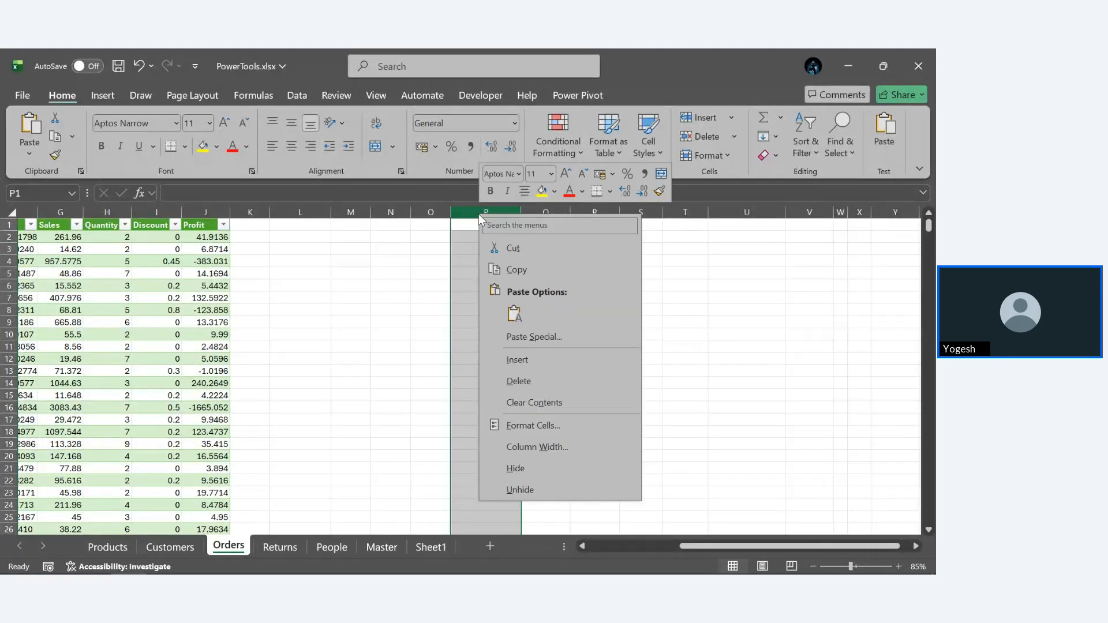
pyautogui.click(534, 380)
pyautogui.click(626, 383)
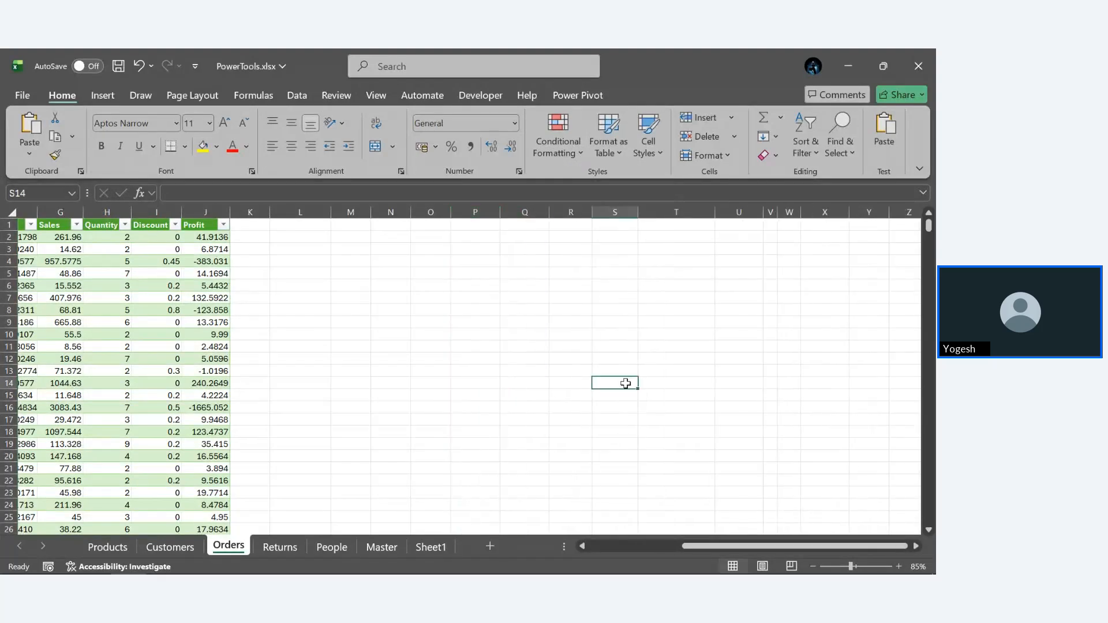
# Permanently delete Sheet1 containing the States sales table and map chart.
pyautogui.click(437, 546)
pyautogui.rightClick(438, 542)
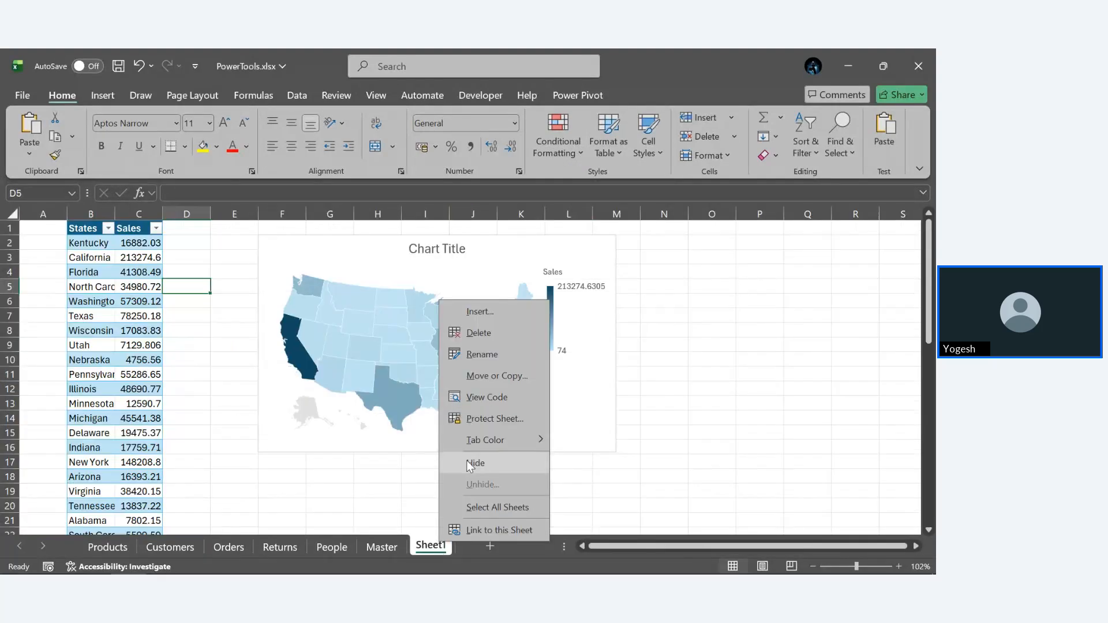
pyautogui.click(480, 332)
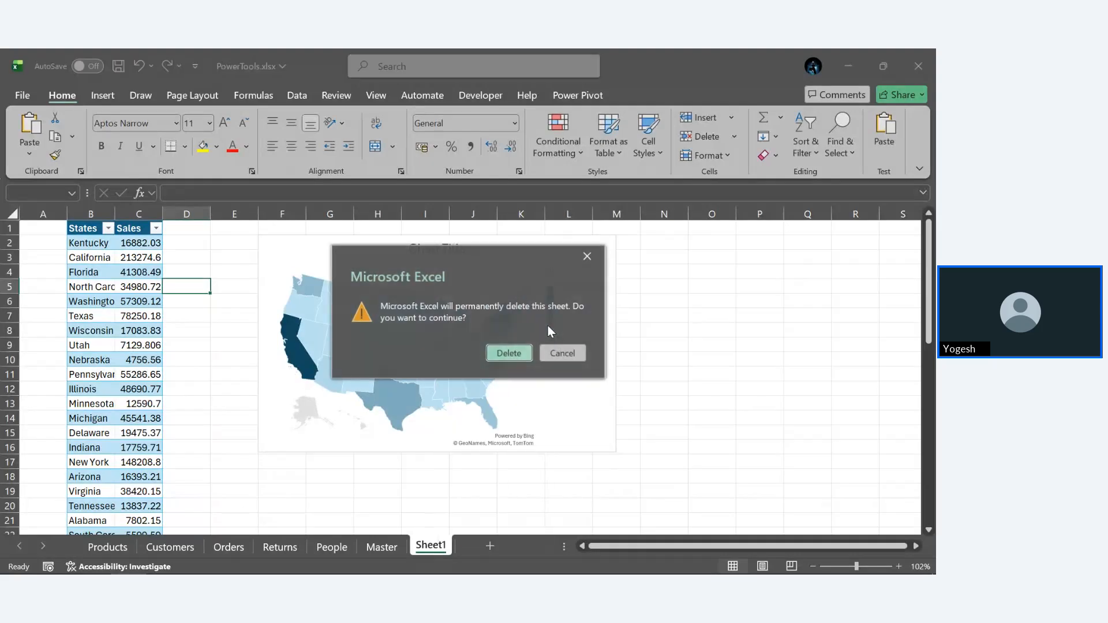
pyautogui.click(511, 358)
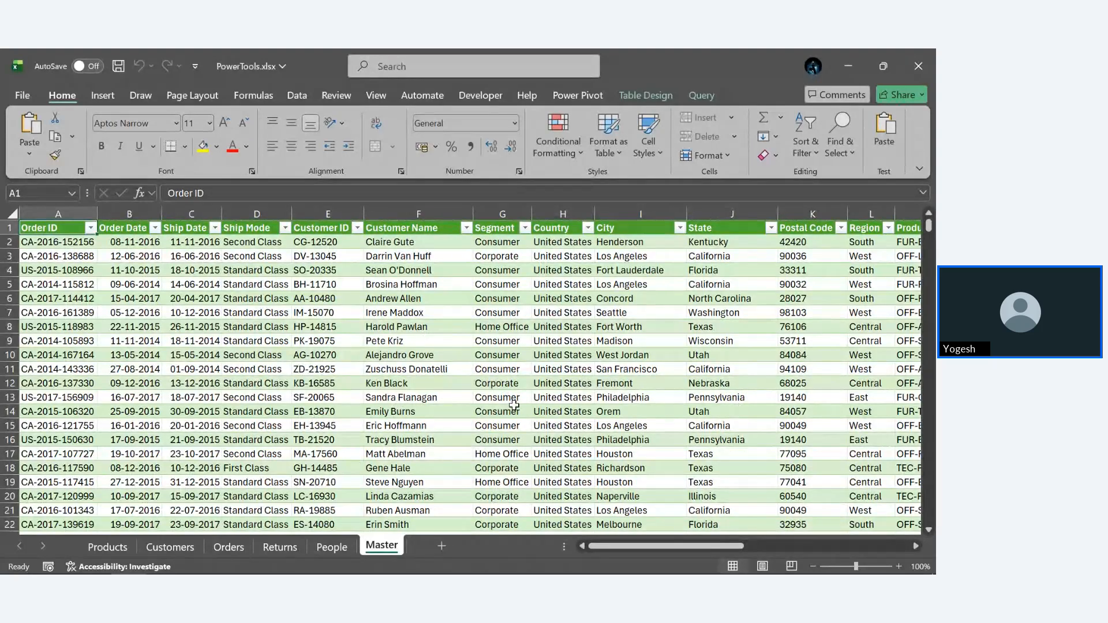
# Review the remaining columns of the Master table and the layout of the Orders table.
pyautogui.hscroll(1, 514, 406)
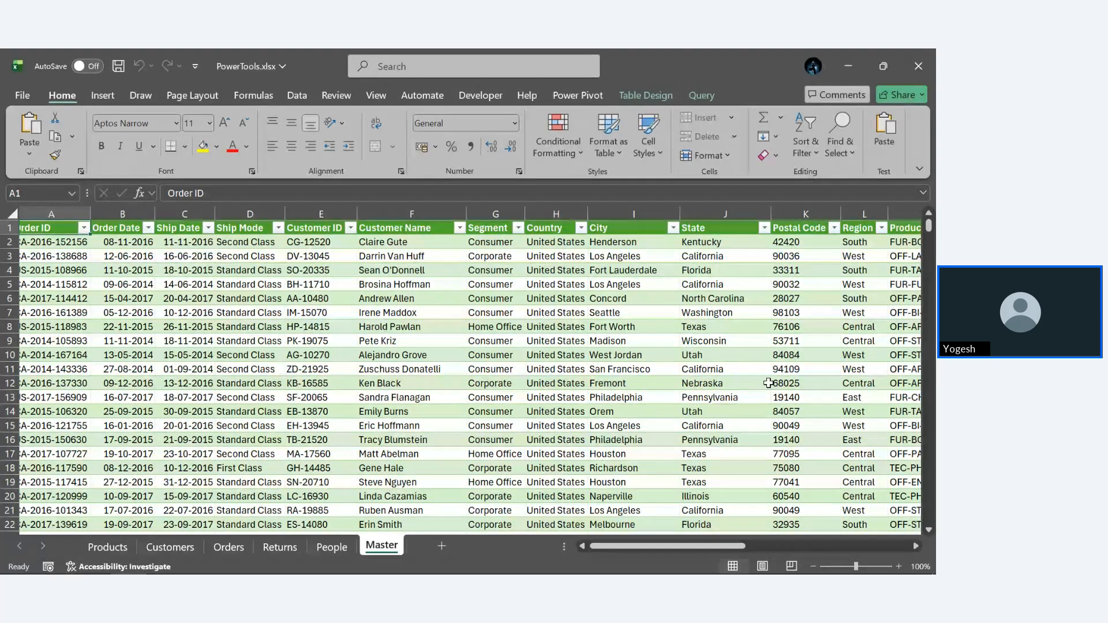
pyautogui.hscroll(10, 768, 383)
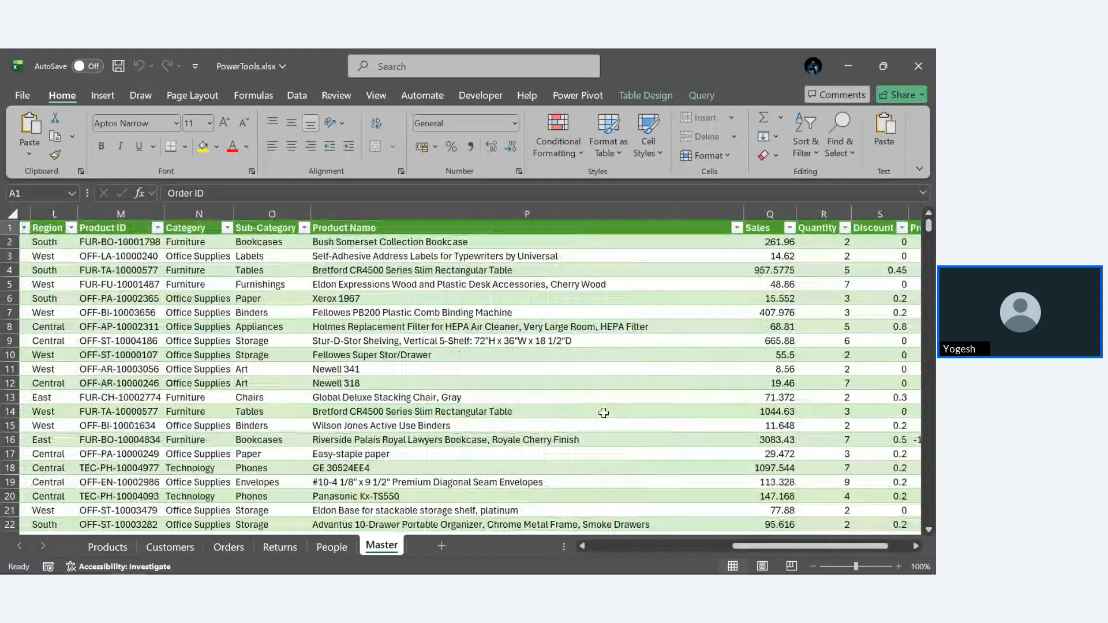
pyautogui.click(230, 548)
pyautogui.scroll(5, 400, 459)
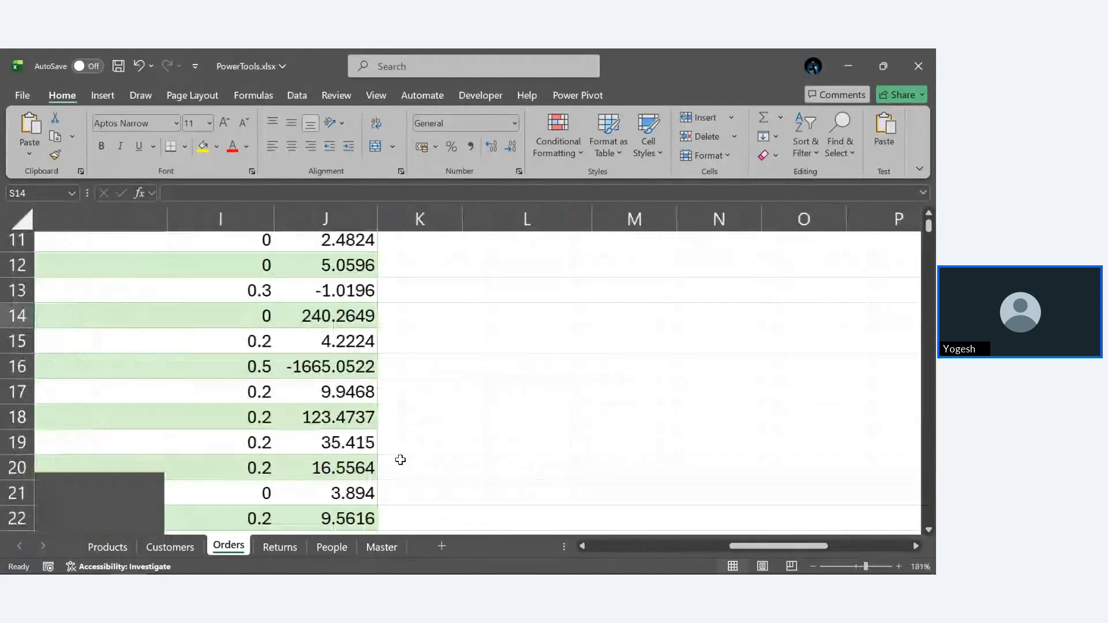
pyautogui.hscroll(-3, 401, 460)
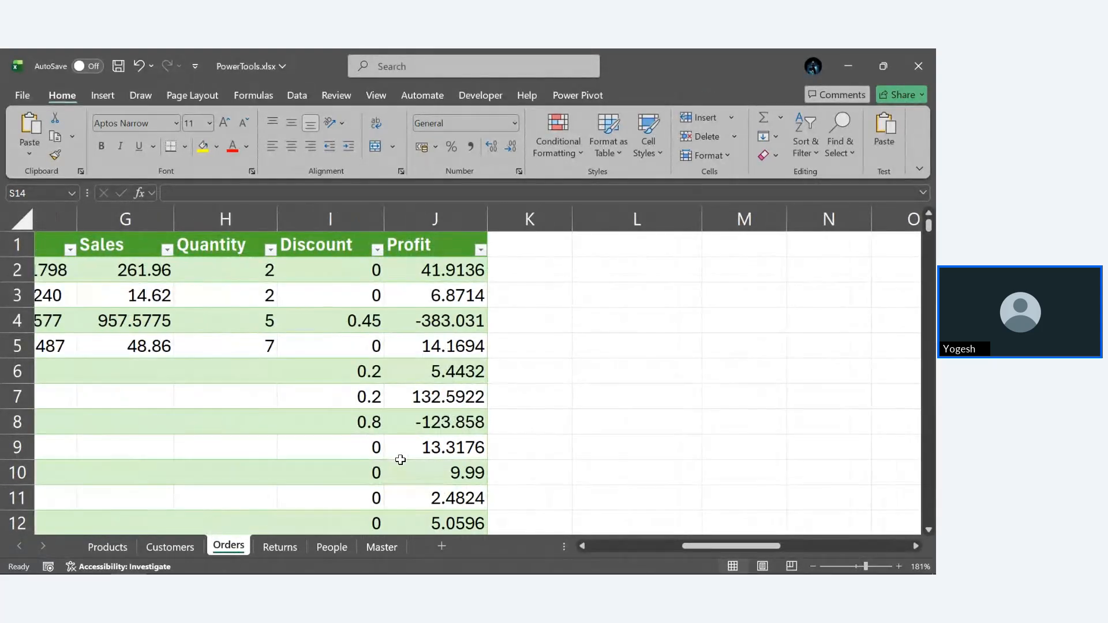
pyautogui.scroll(-8, 162, 340)
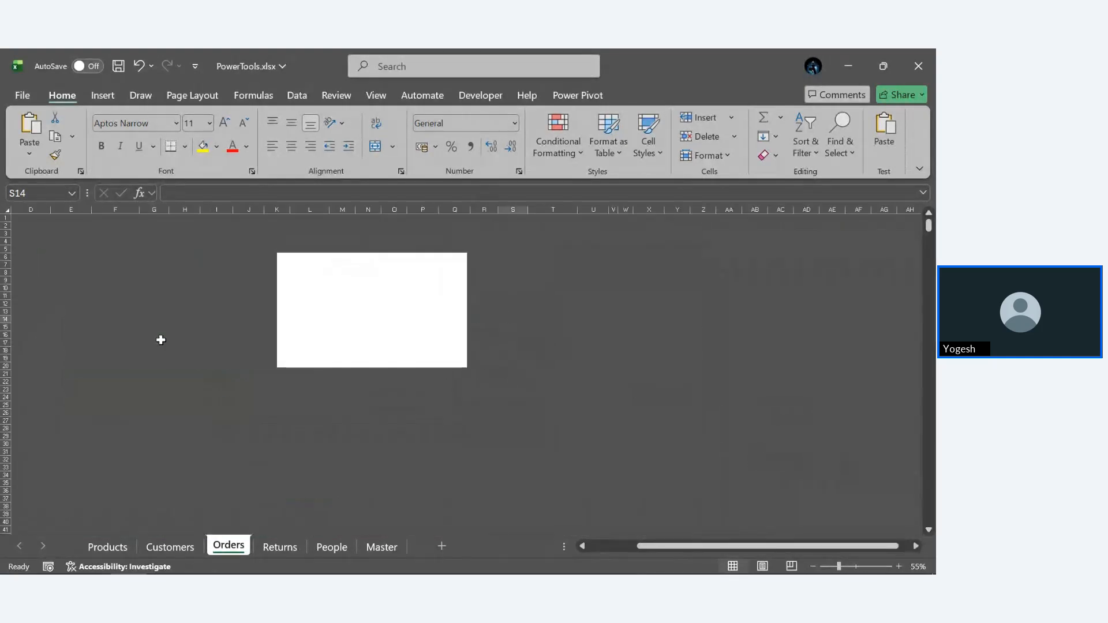
pyautogui.hscroll(-3, 160, 340)
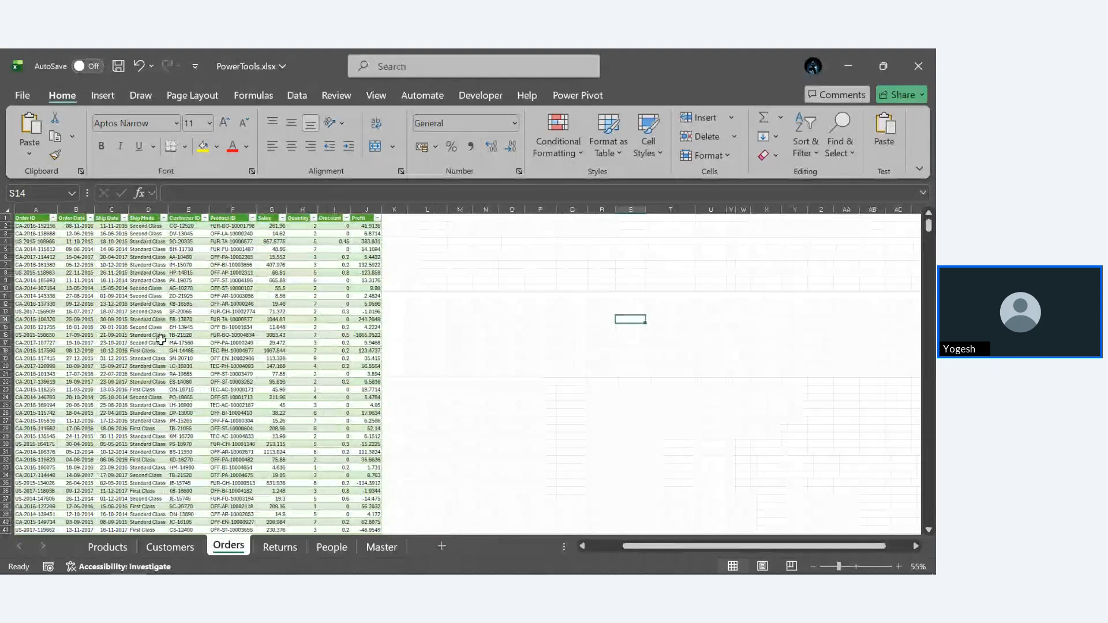
# Total the Sales column of the Orders table in cell L3 with a SUM formula using the structured reference Orders[Sales].
pyautogui.scroll(10, 160, 340)
pyautogui.scroll(1, 270, 314)
pyautogui.hscroll(2, 270, 314)
pyautogui.click(424, 348)
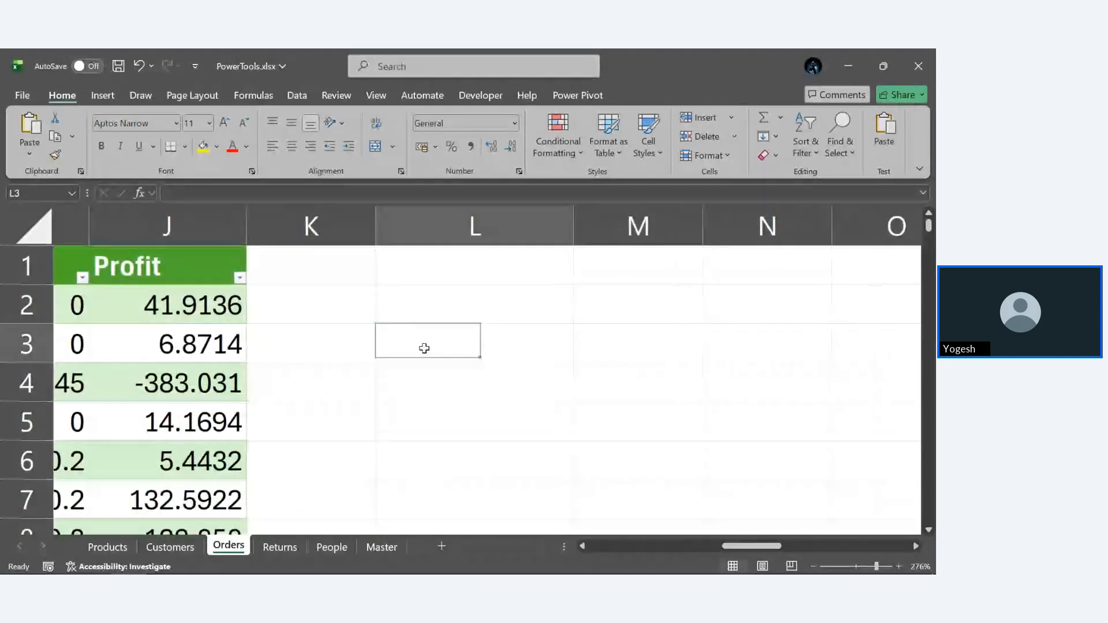
pyautogui.write('=SUM(')
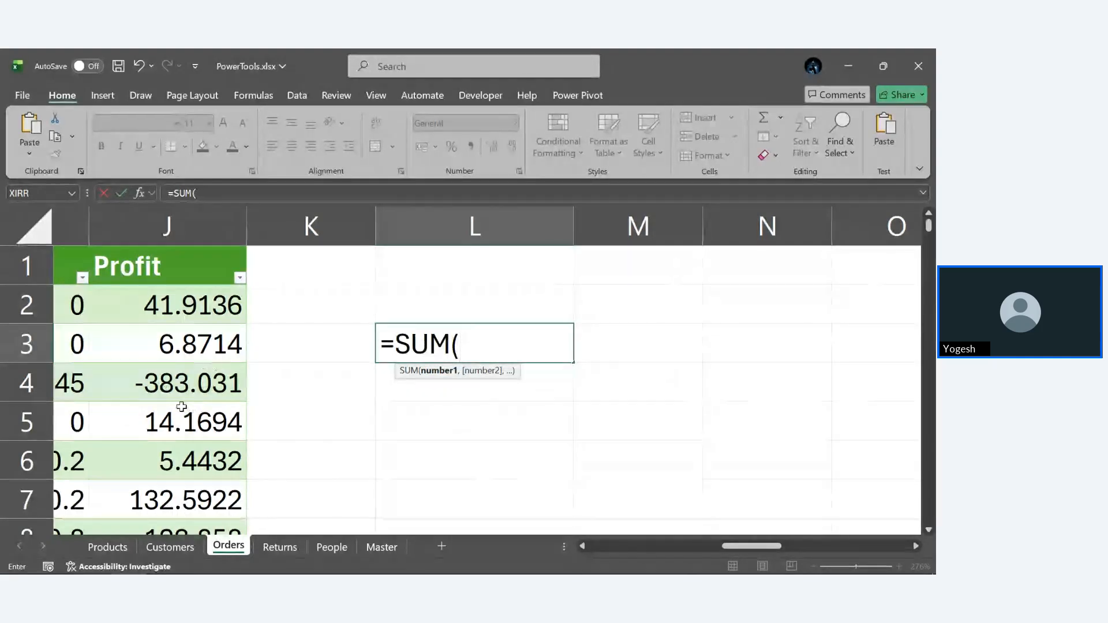
pyautogui.write('Orders')
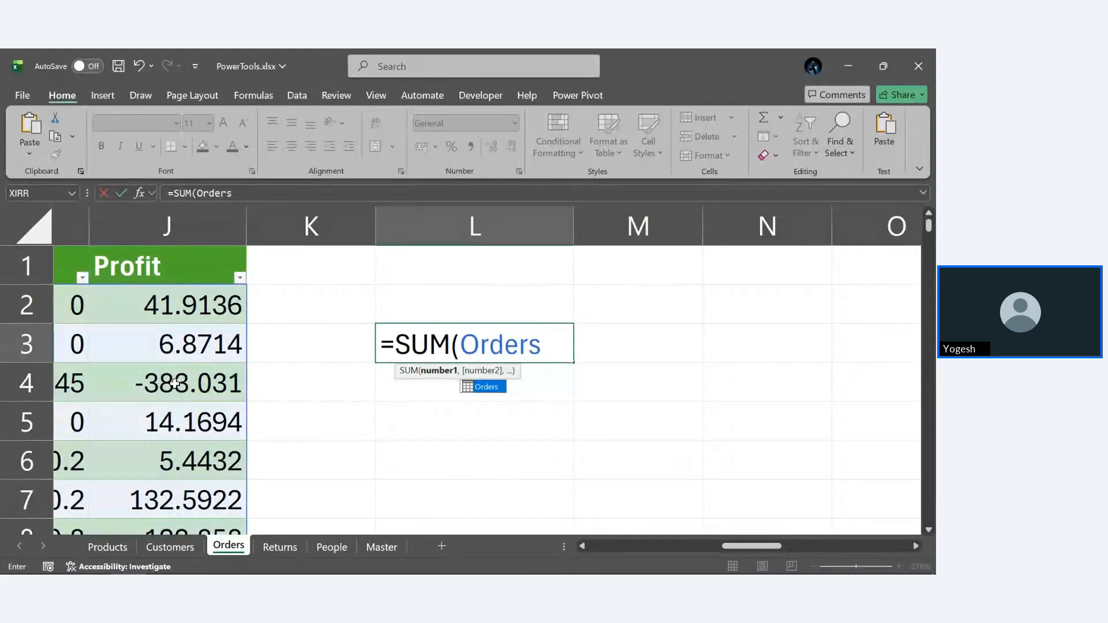
pyautogui.write('[')
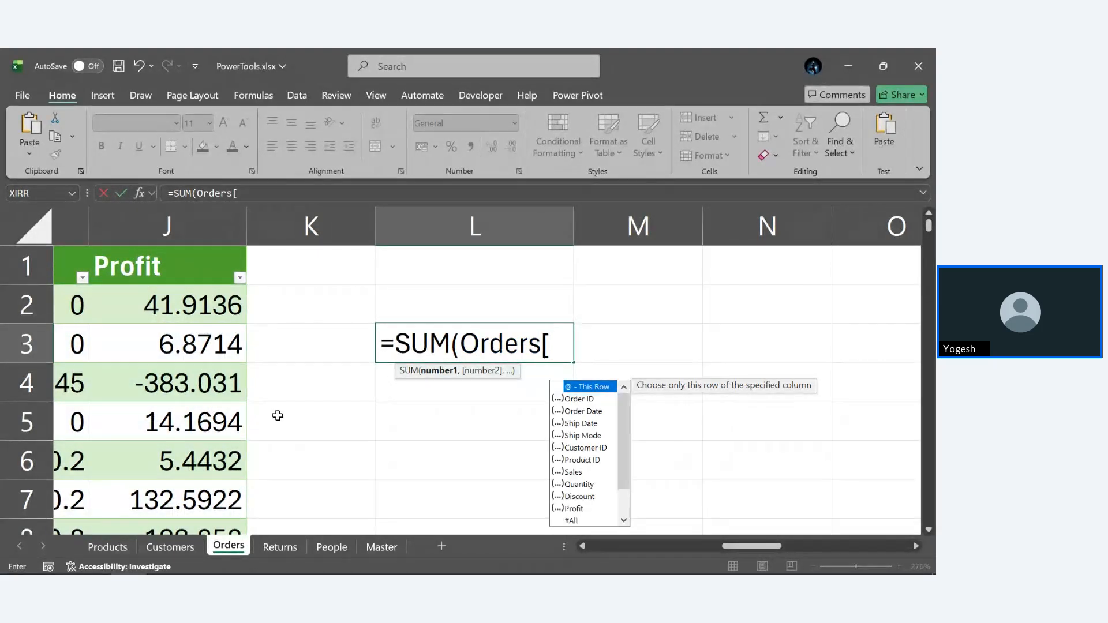
pyautogui.write('Sales')
pyautogui.press('Tab')
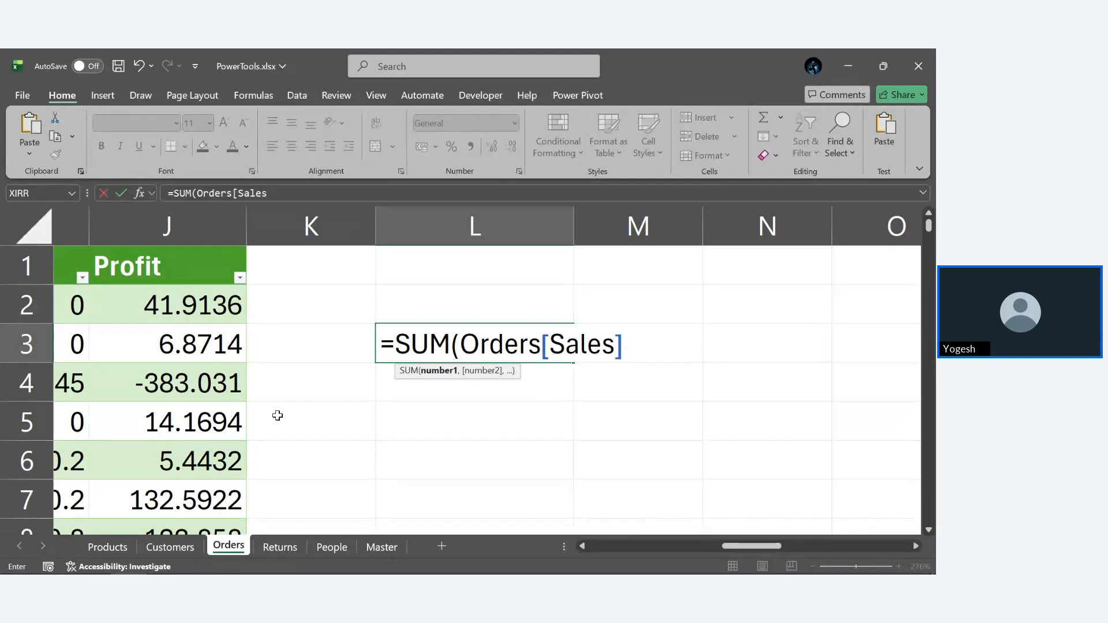
pyautogui.press('Return')
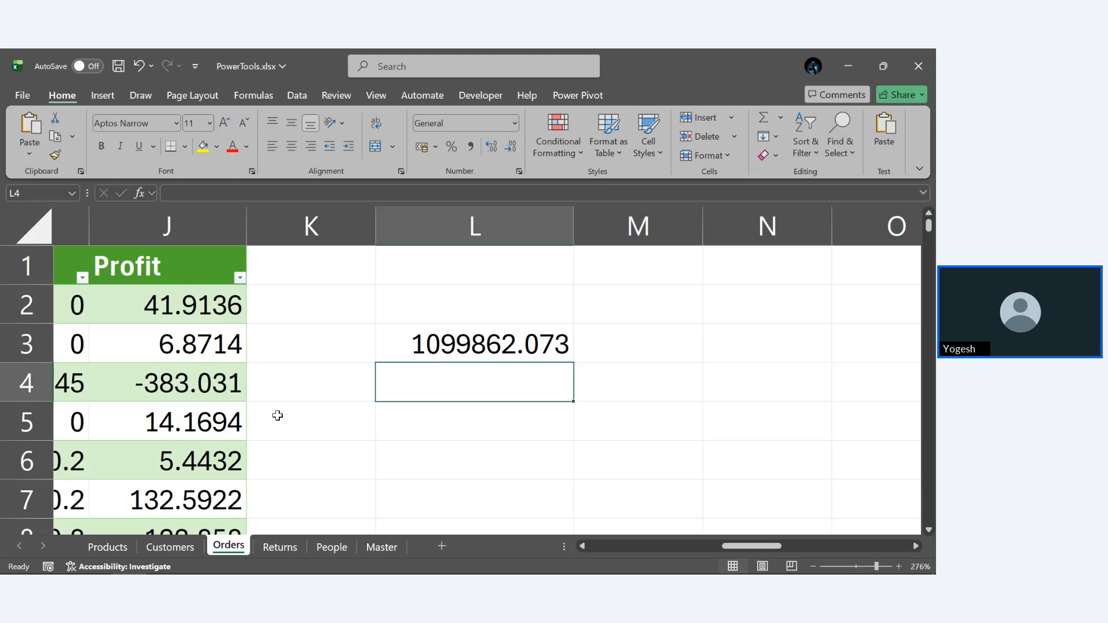
# Clear the SUM formula from cell L3.
pyautogui.click(412, 358)
pyautogui.press('BackSpace')
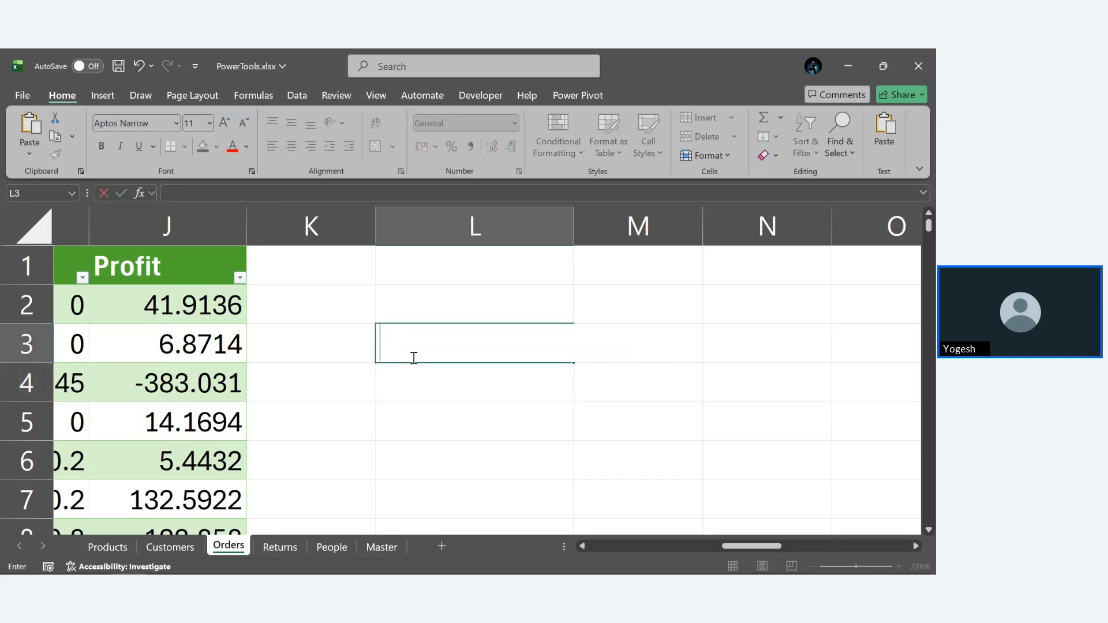
pyautogui.click(487, 383)
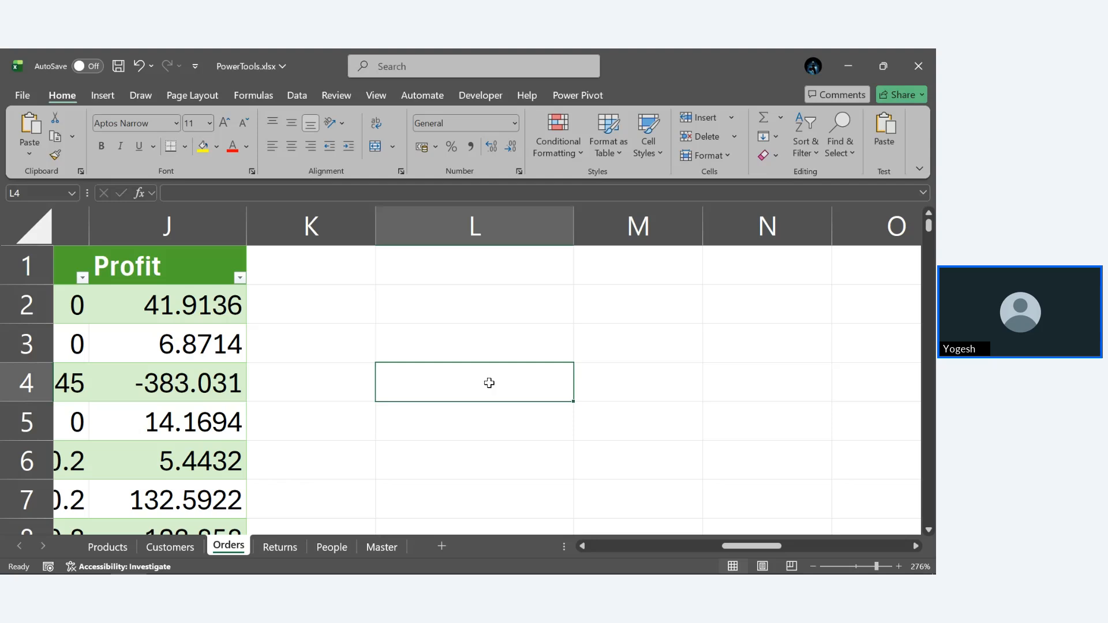
# Enter =SUM(Orders[Sales]) in cell L4 and reopen the formula to inspect its table reference.
pyautogui.write('=S')
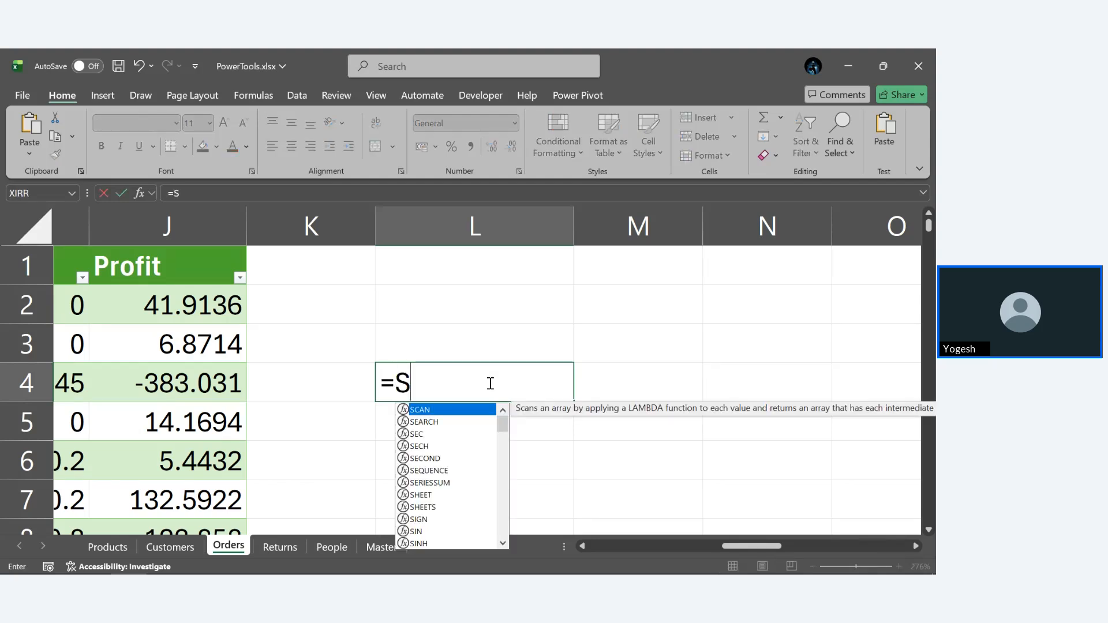
pyautogui.write('UM(Or')
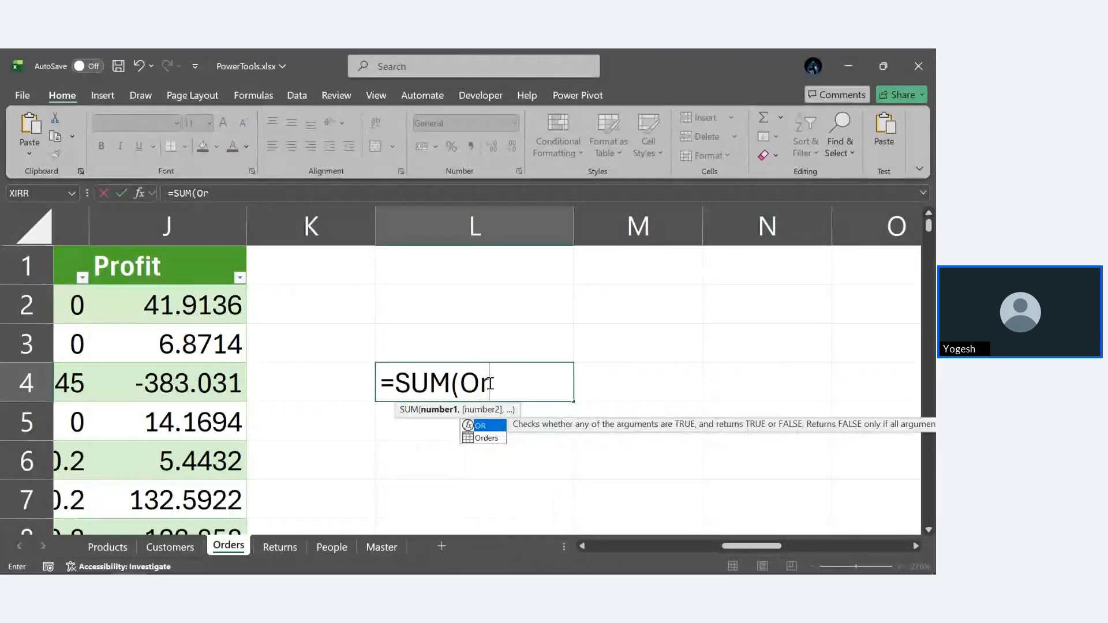
pyautogui.write('ders[Sale')
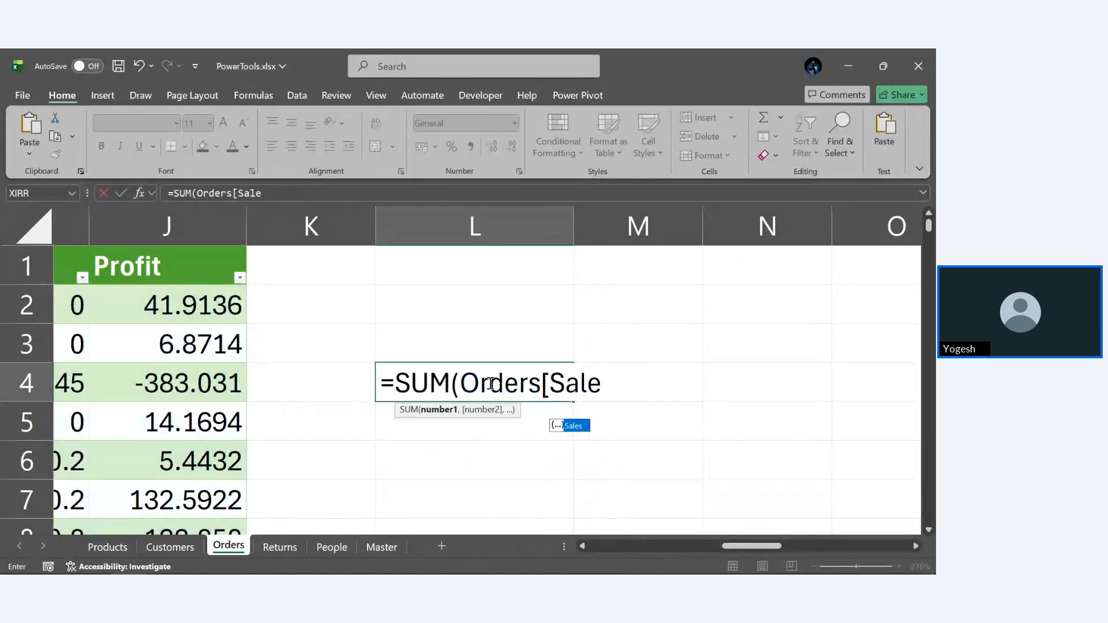
pyautogui.write('s])')
pyautogui.press('Return')
pyautogui.click(502, 382)
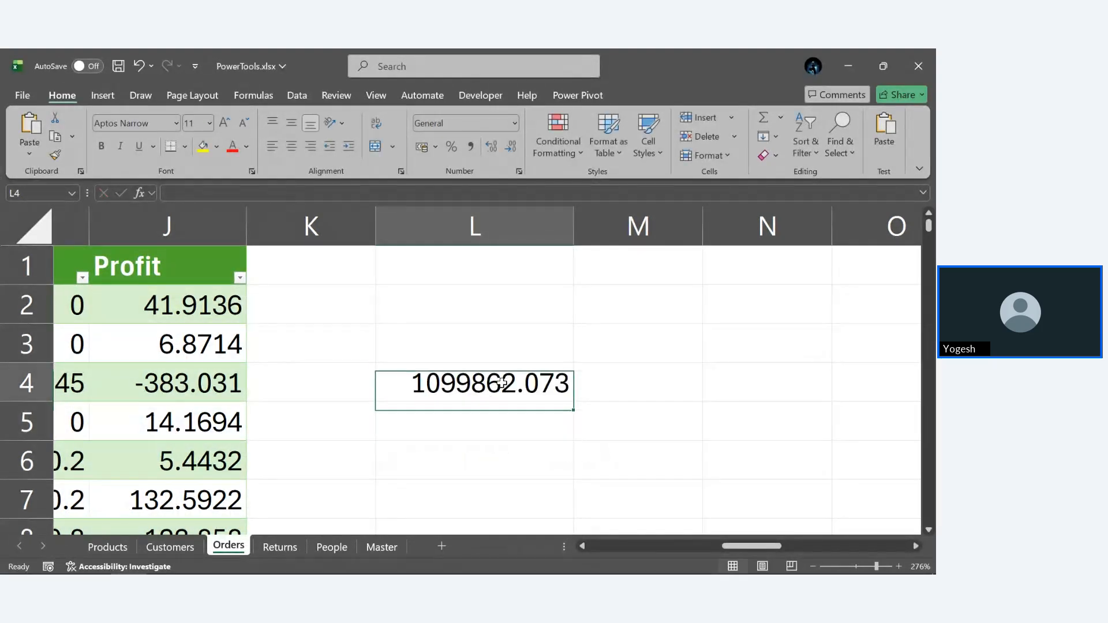
pyautogui.doubleClick(502, 382)
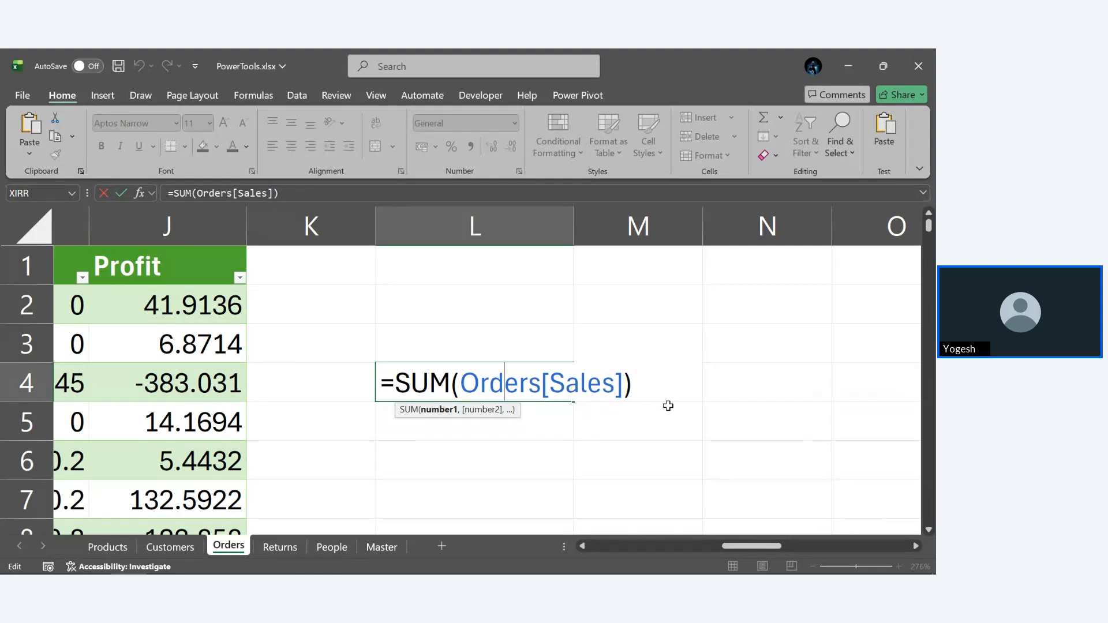
pyautogui.click(668, 406)
# Remove the Sales total formula from cell L4.
pyautogui.click(533, 375)
pyautogui.press('BackSpace')
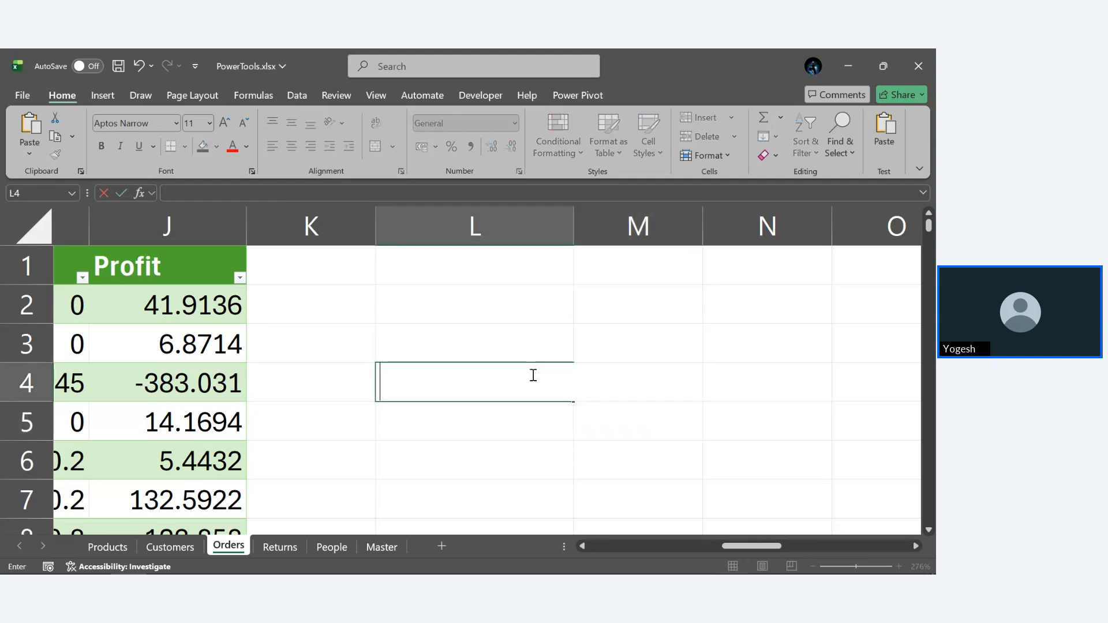
pyautogui.press('Escape')
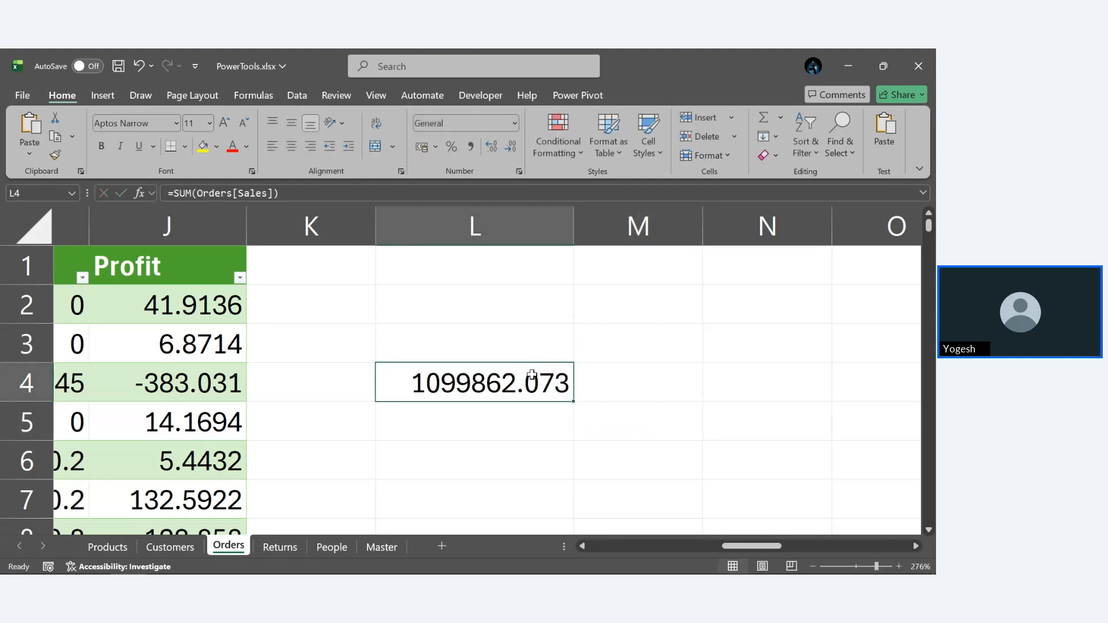
pyautogui.press('Down')
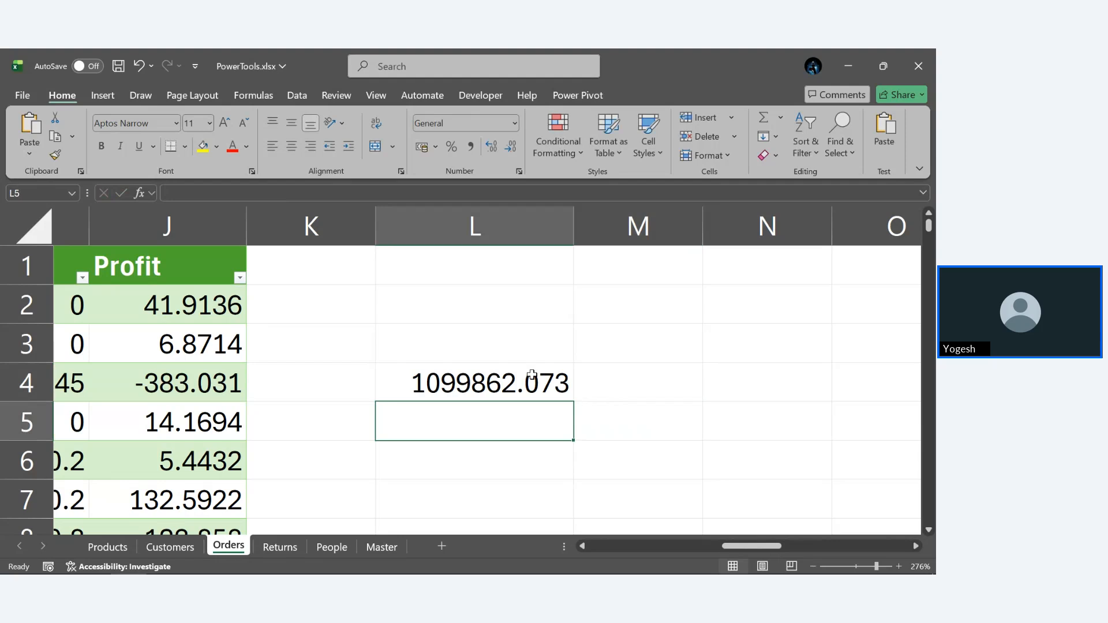
pyautogui.click(531, 375)
pyautogui.press('Delete')
pyautogui.click(766, 457)
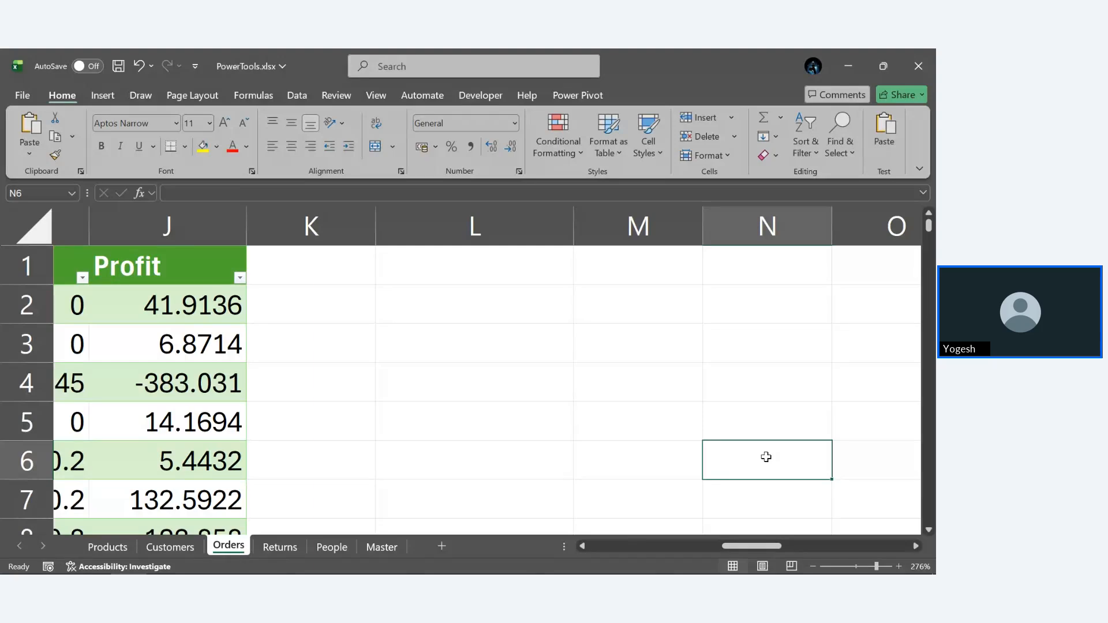
# Inspect the distinct values offered by the Ship Mode column filter of the Orders table without applying a filter.
pyautogui.scroll(-8, 766, 456)
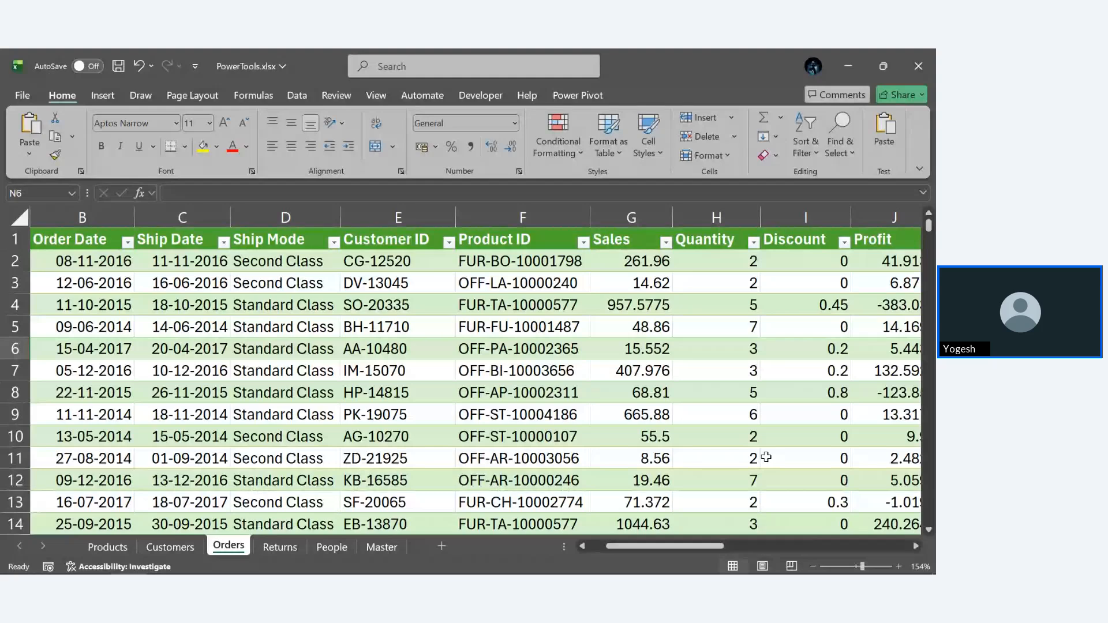
pyautogui.click(333, 242)
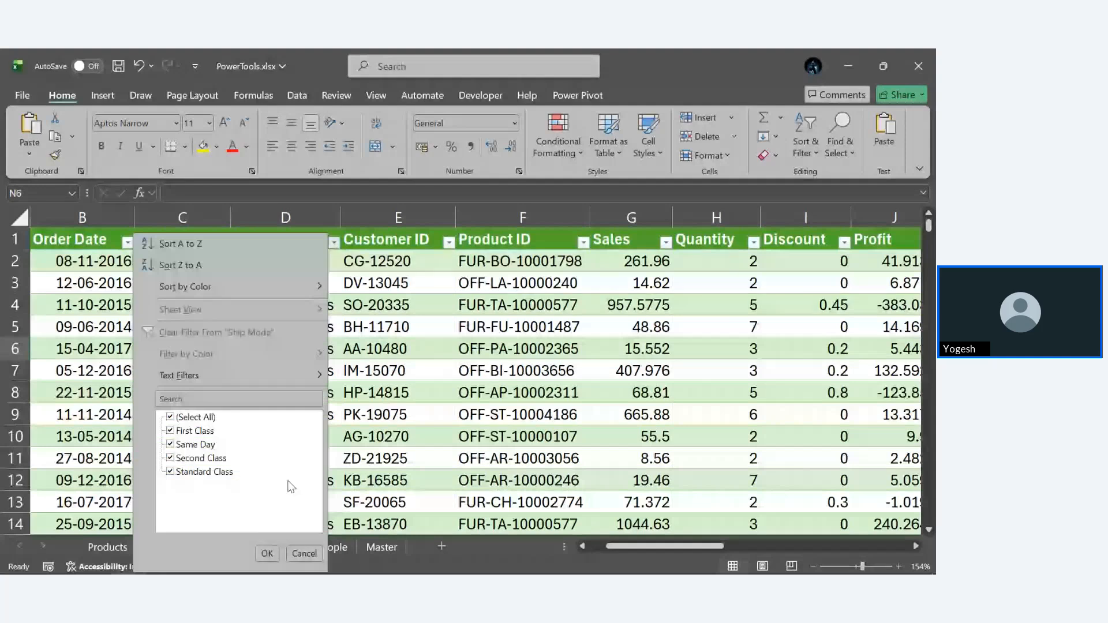
pyautogui.click(304, 554)
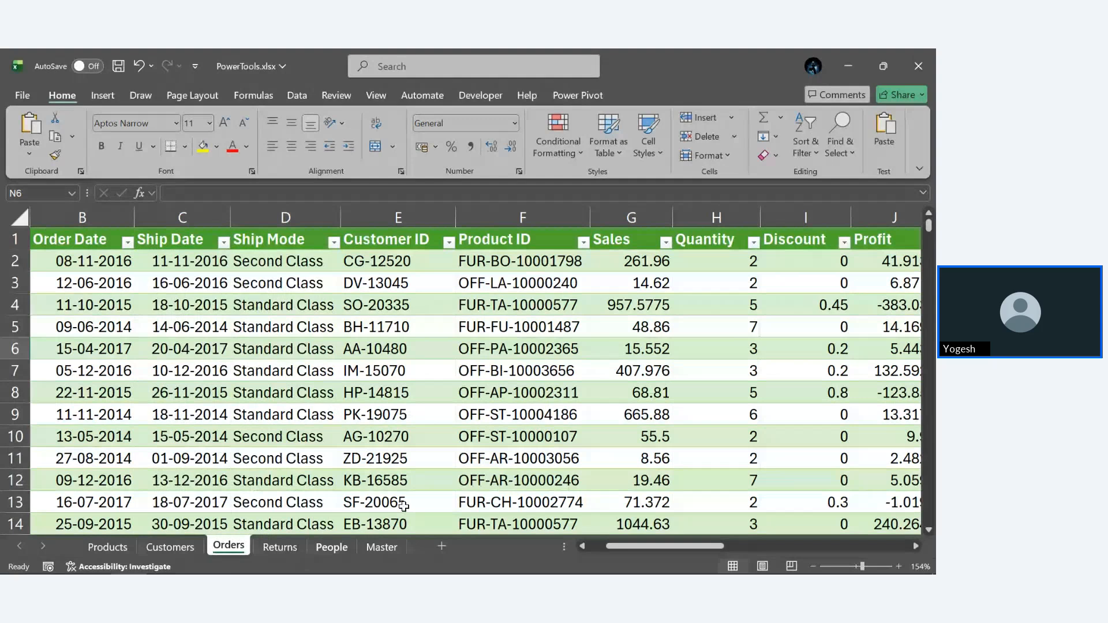
# Enter =UNIQUE(Orders[Ship Mode]) in cell L4 to list the distinct ship modes beside the Orders table.
pyautogui.hscroll(7, 403, 505)
pyautogui.click(388, 302)
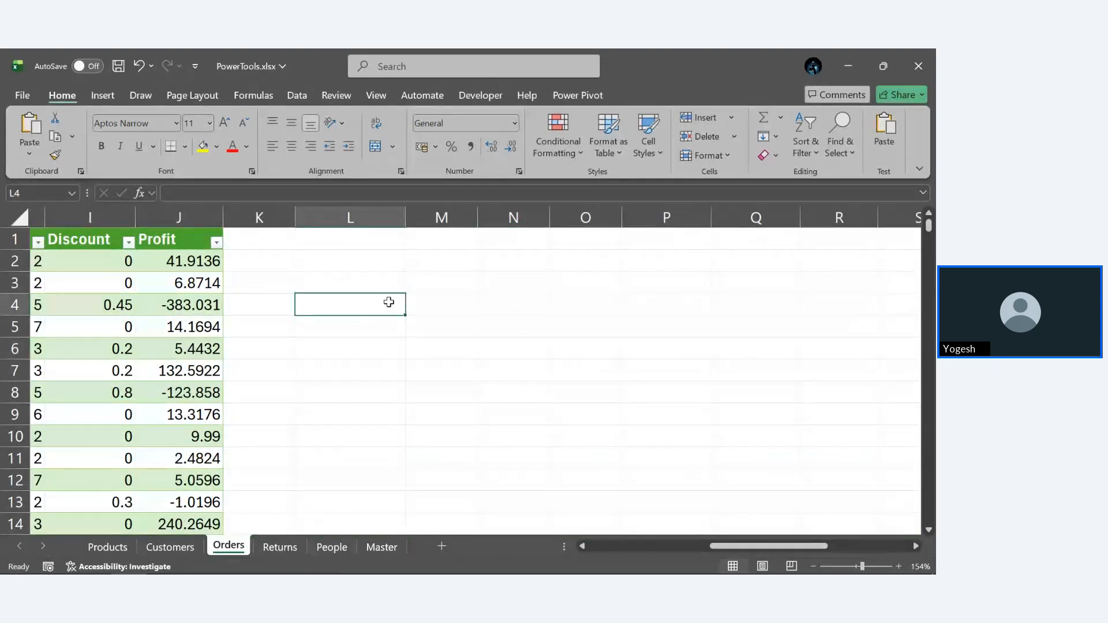
pyautogui.write('=UNIQ')
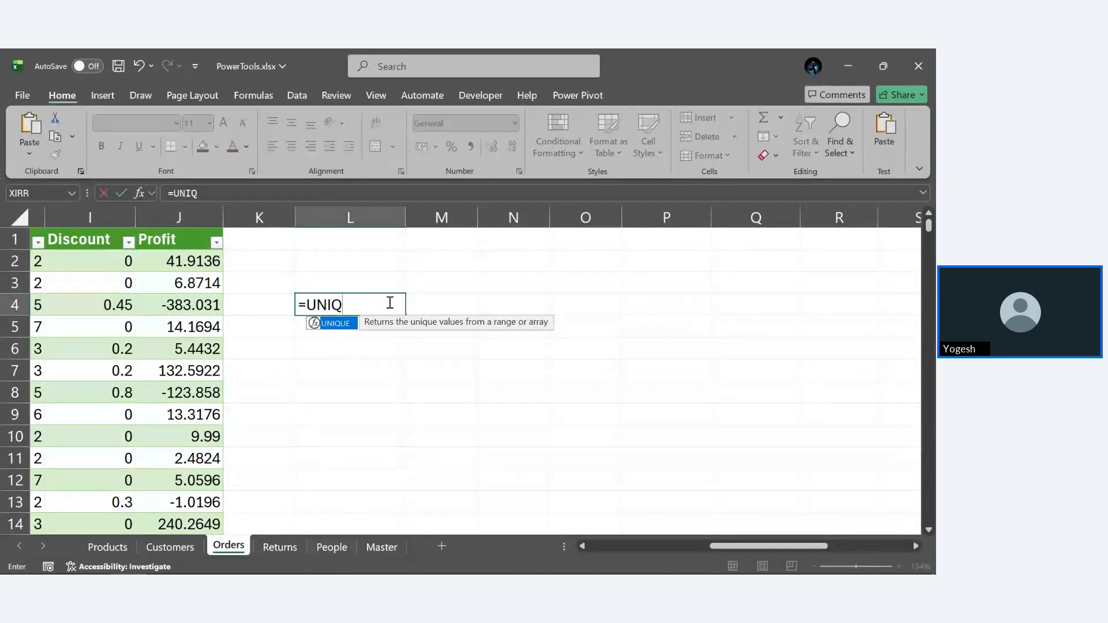
pyautogui.press('Tab')
pyautogui.write('Orders')
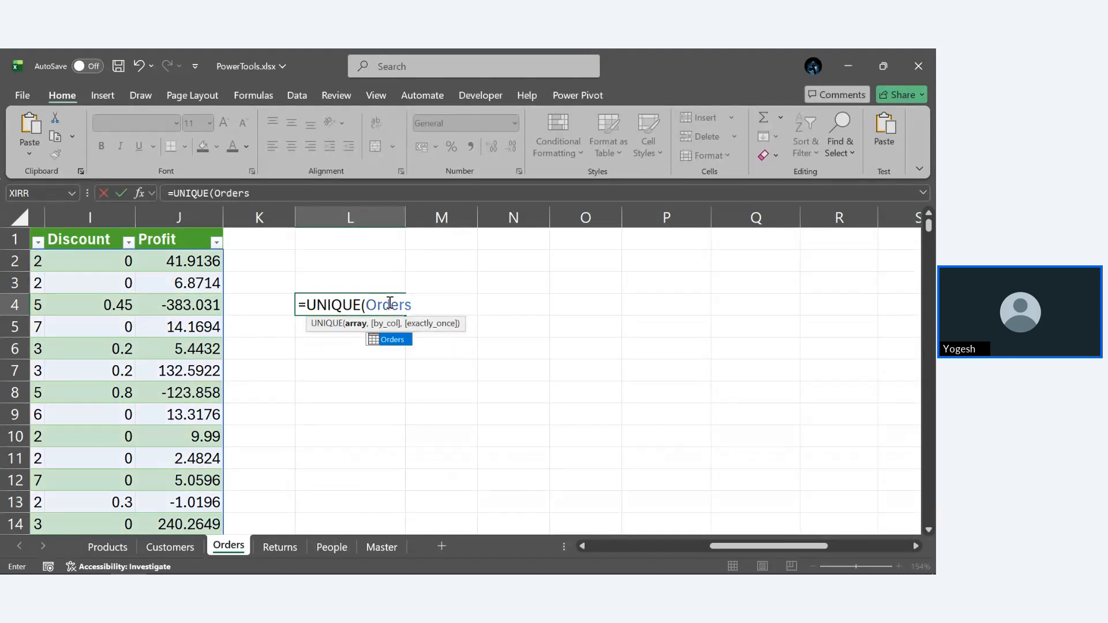
pyautogui.write('[Ship')
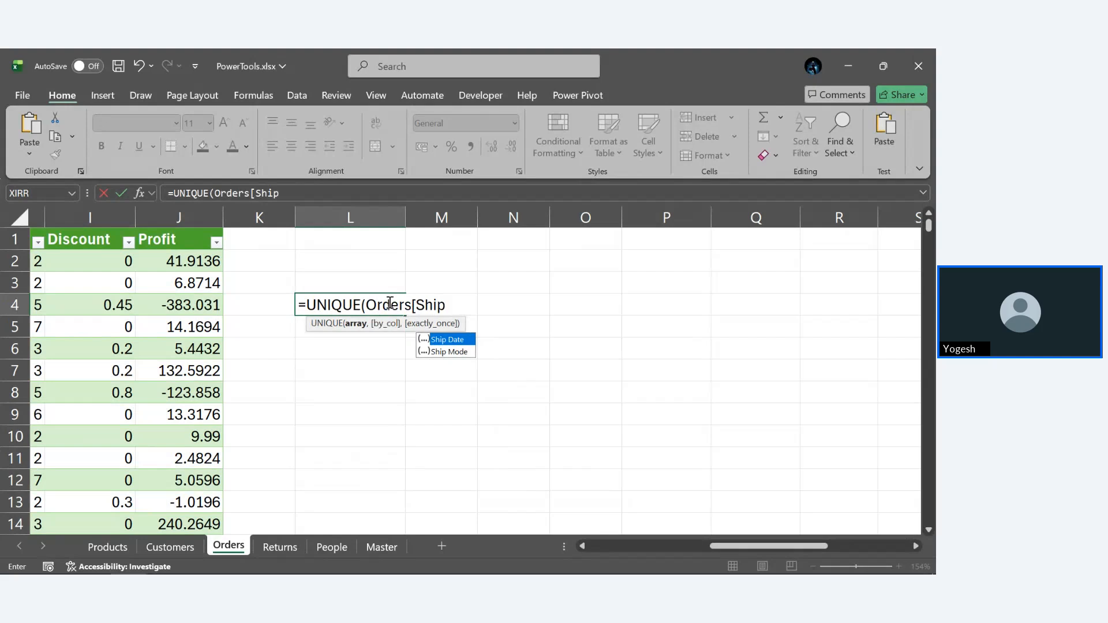
pyautogui.press('Down')
pyautogui.press('Tab')
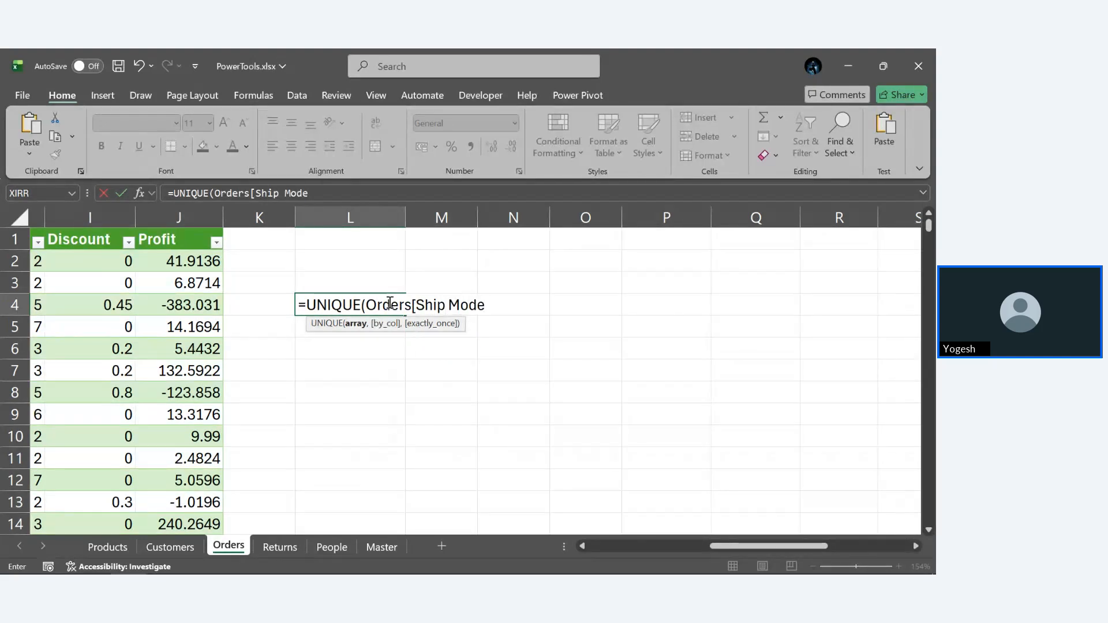
pyautogui.write('])')
pyautogui.press('Return')
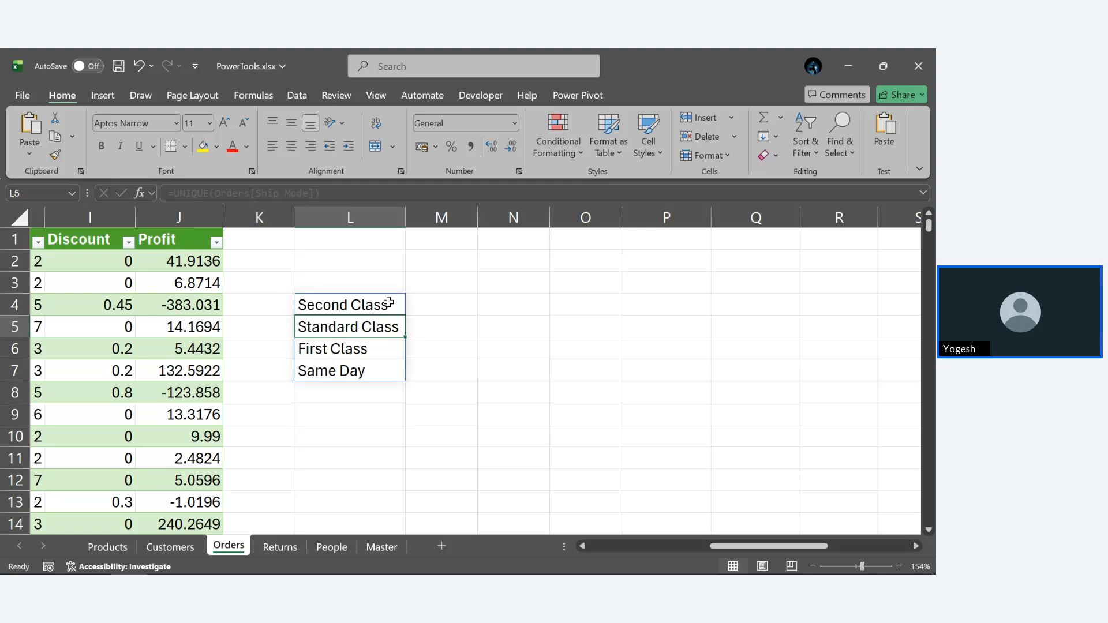
# Wrap the UNIQUE formula in cell L4 in SORT so it reads =SORT(UNIQUE(Orders[Ship Mode])).
pyautogui.doubleClick(363, 302)
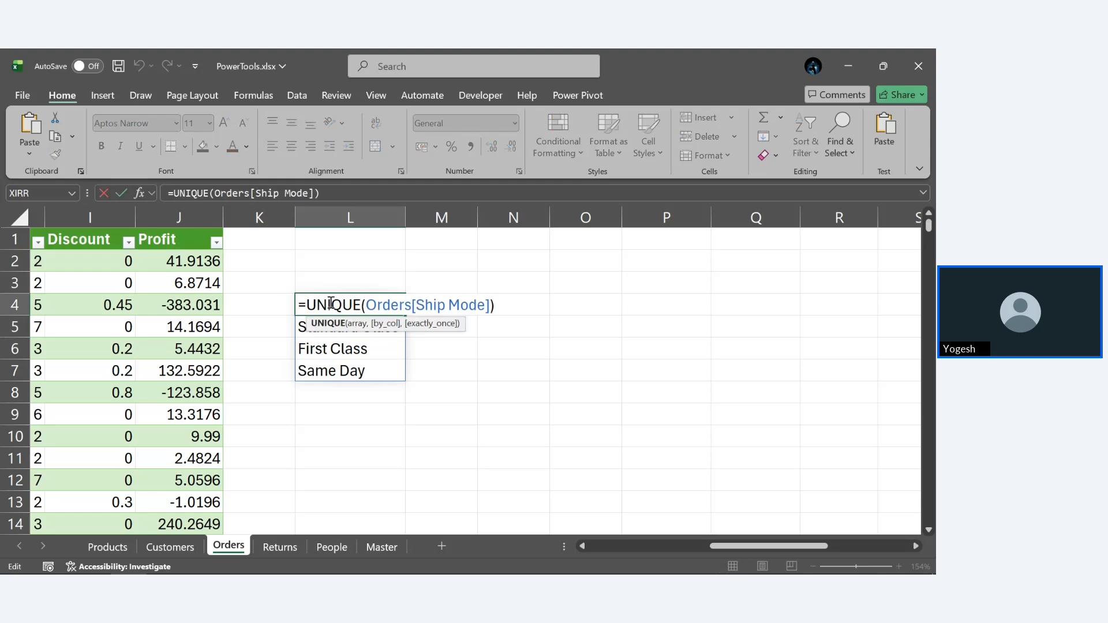
pyautogui.click(309, 305)
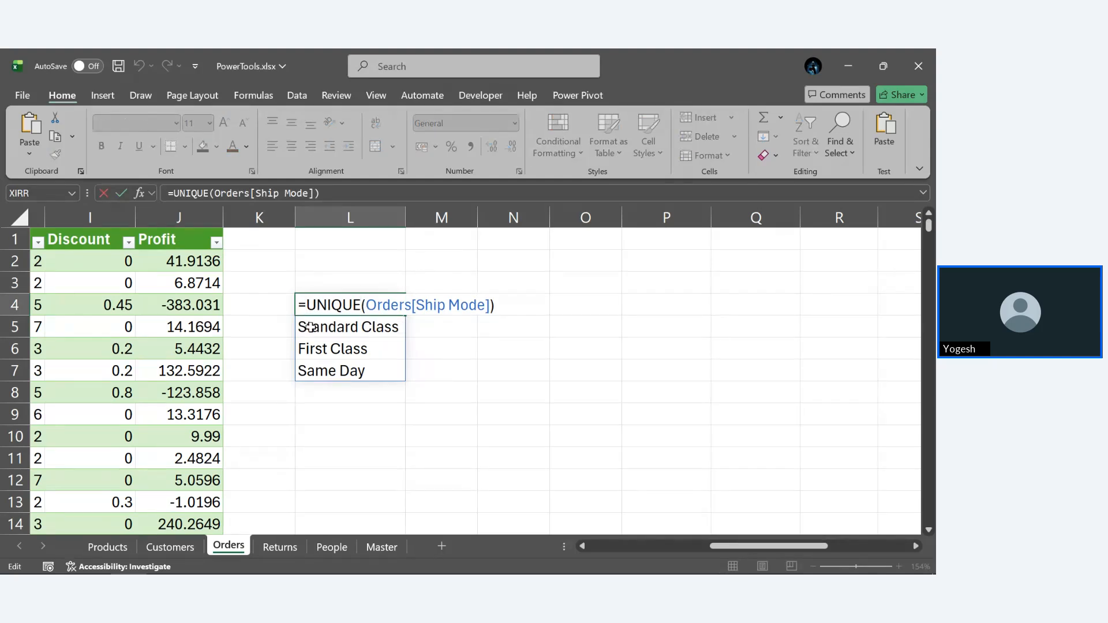
pyautogui.write('SOR')
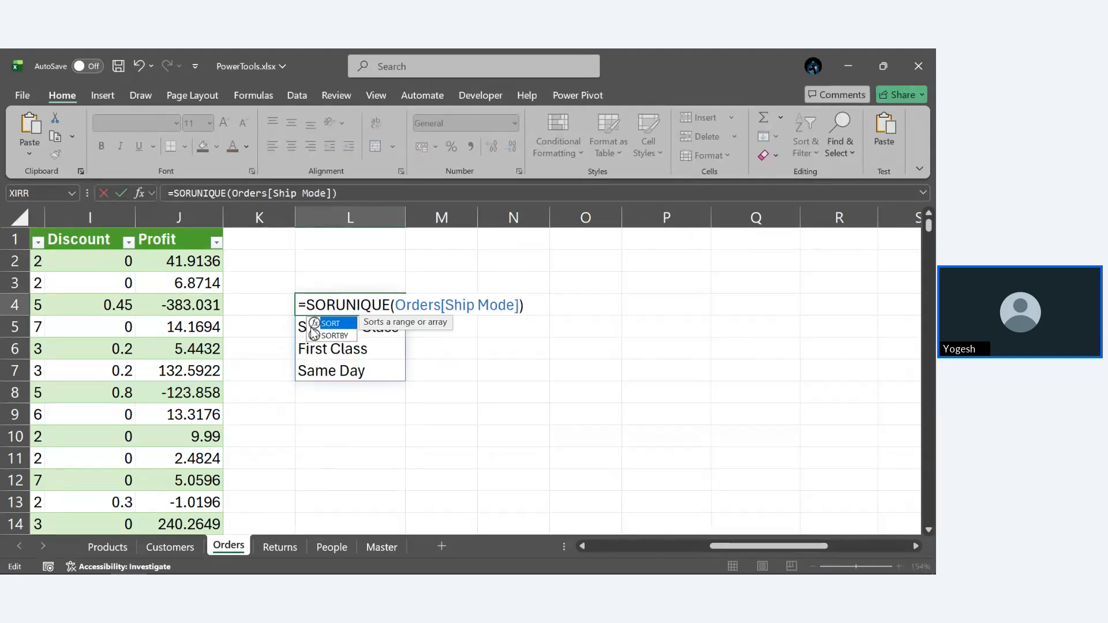
pyautogui.press('Tab')
pyautogui.press('Return')
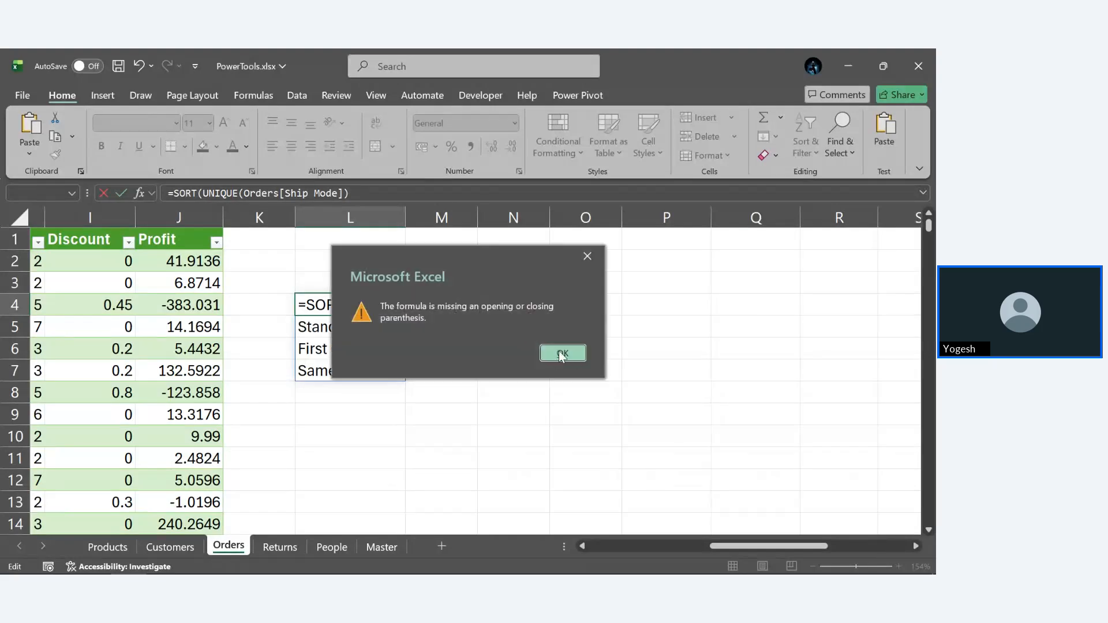
pyautogui.click(562, 353)
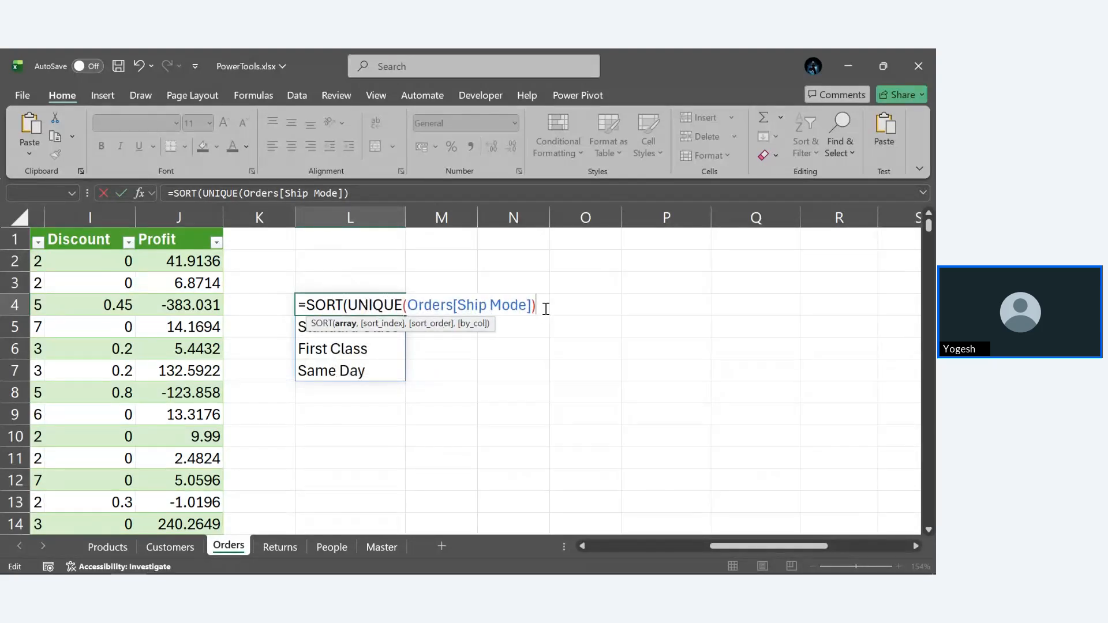
pyautogui.write(')')
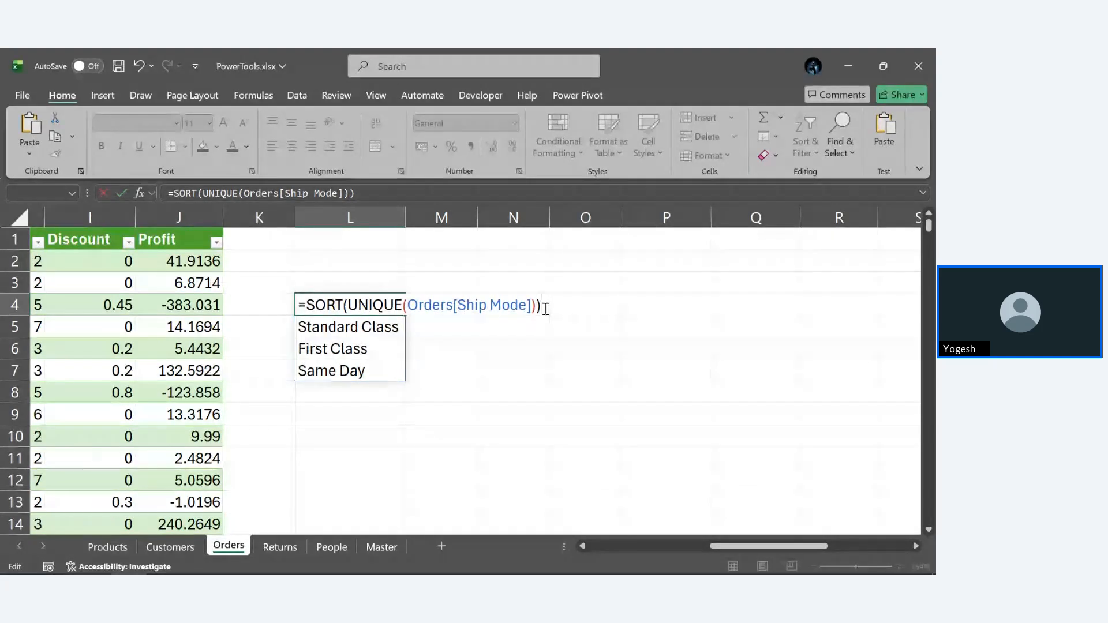
pyautogui.press('Return')
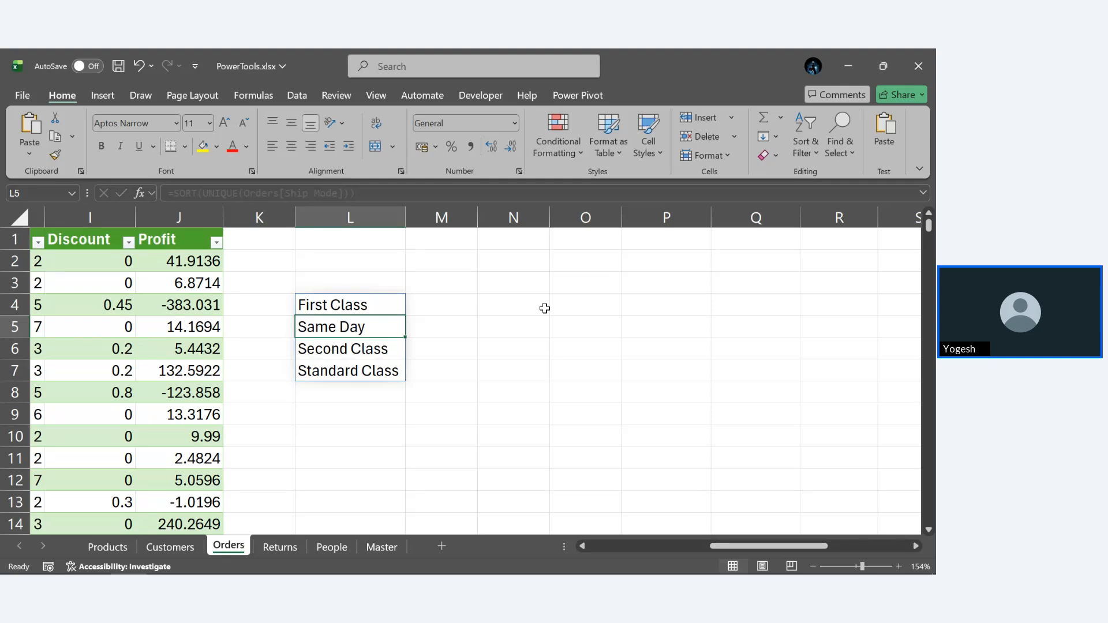
# Add a List data validation to cell N2 using the ship modes in L4:L7 as source, and choose Same Day in it.
pyautogui.click(516, 261)
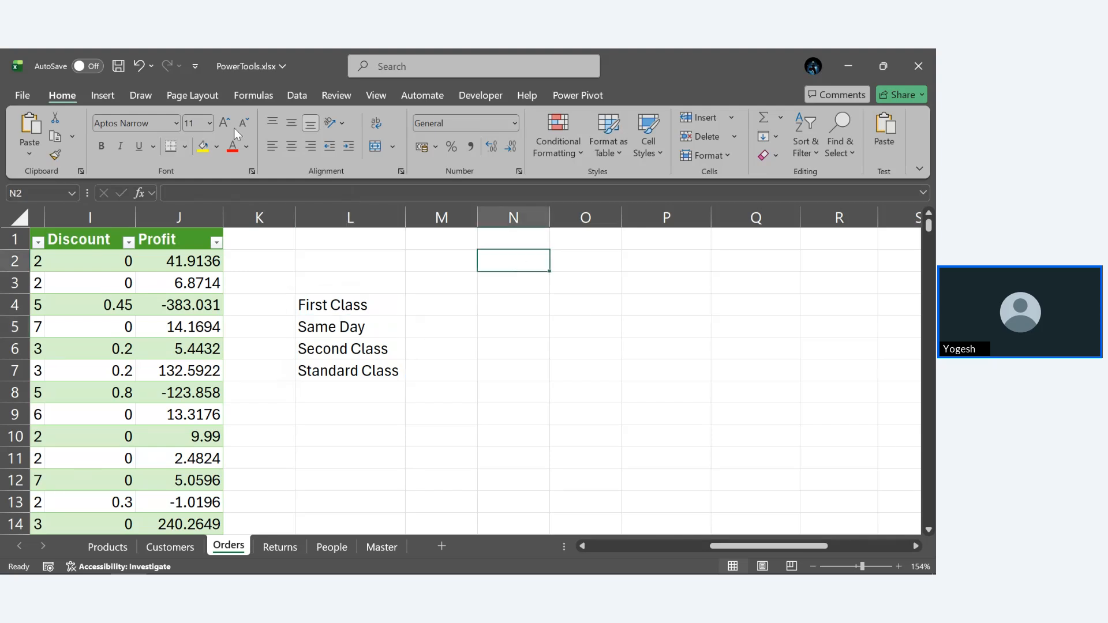
pyautogui.click(297, 95)
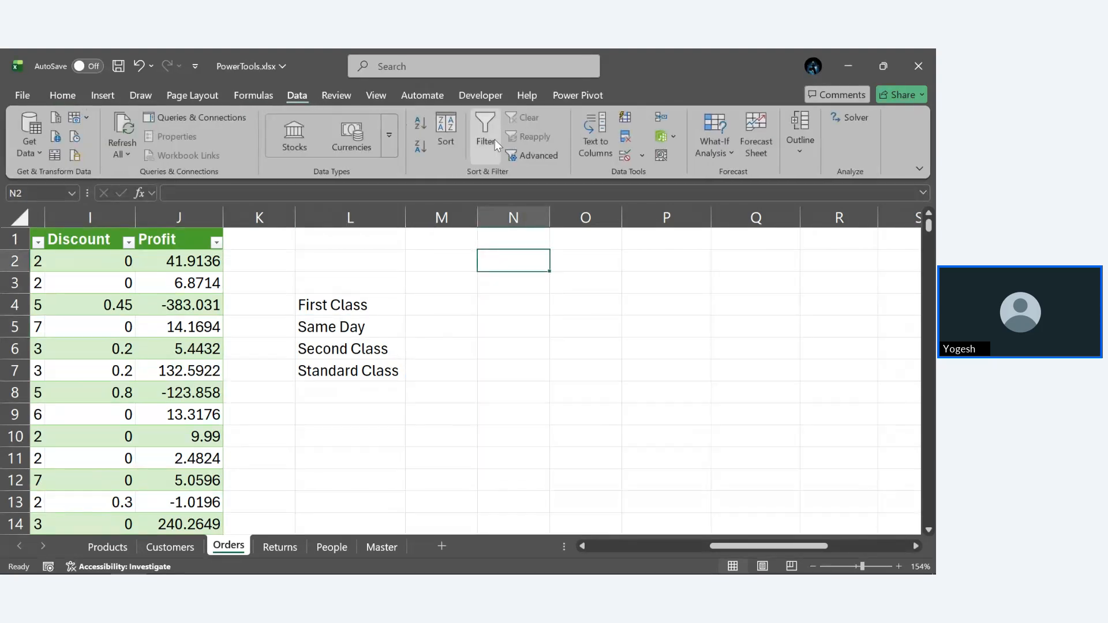
pyautogui.click(625, 155)
pyautogui.click(403, 246)
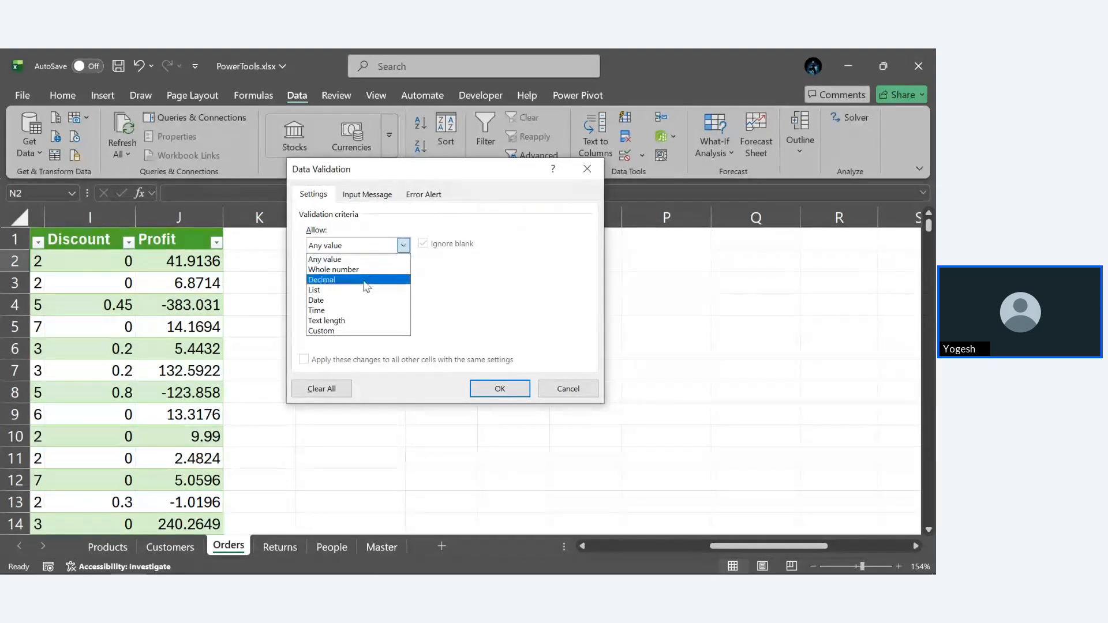
pyautogui.click(348, 290)
pyautogui.click(390, 307)
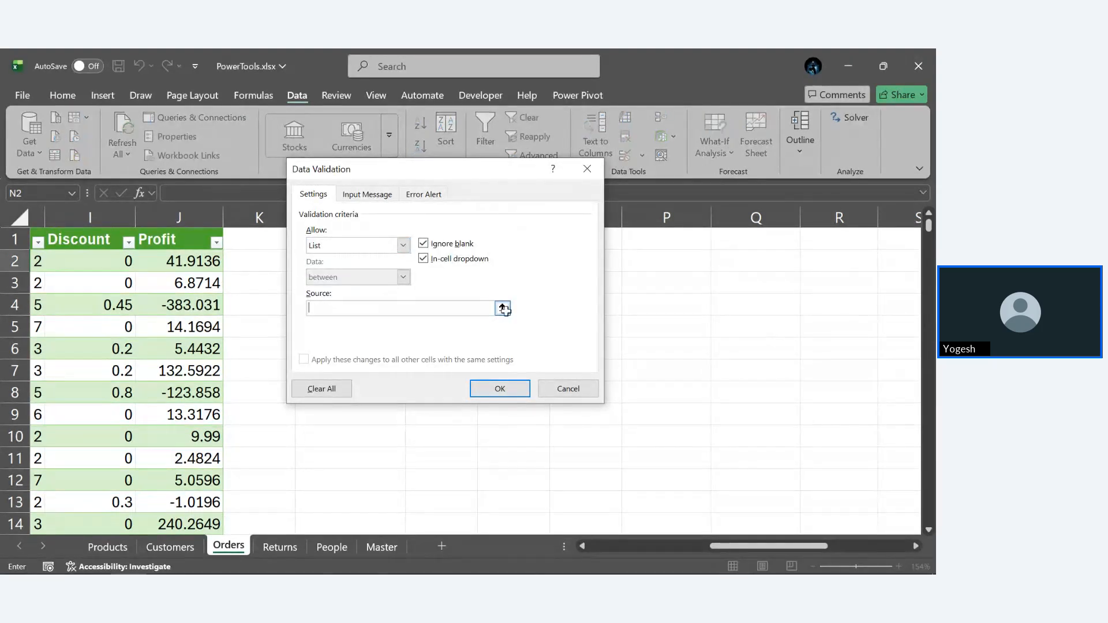
pyautogui.click(356, 306)
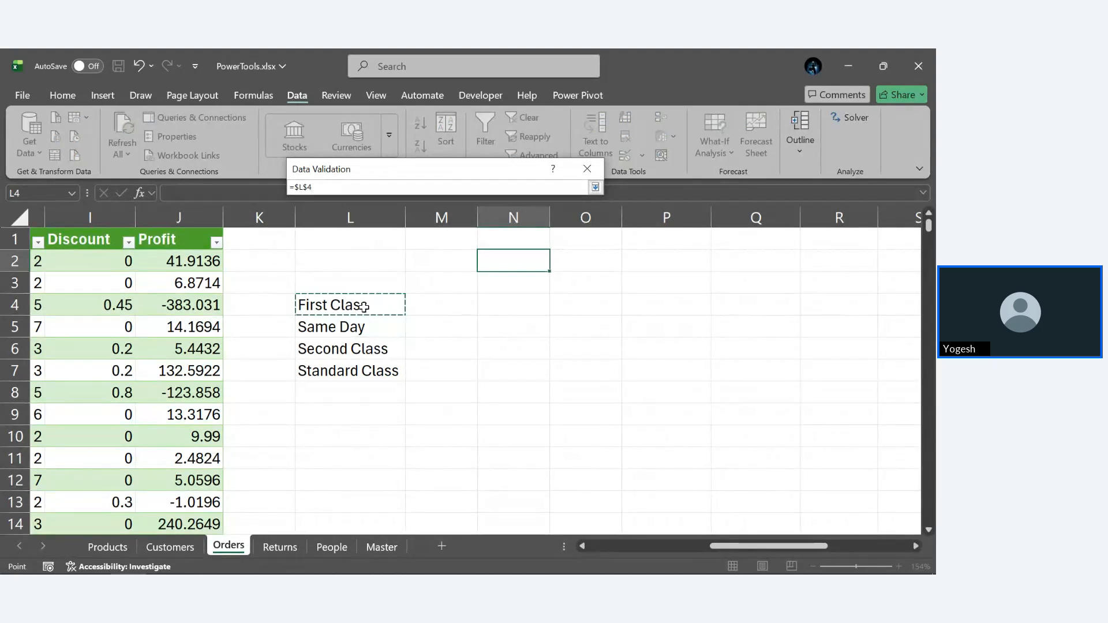
pyautogui.moveTo(356, 305); pyautogui.dragTo(382, 381)
pyautogui.click(496, 389)
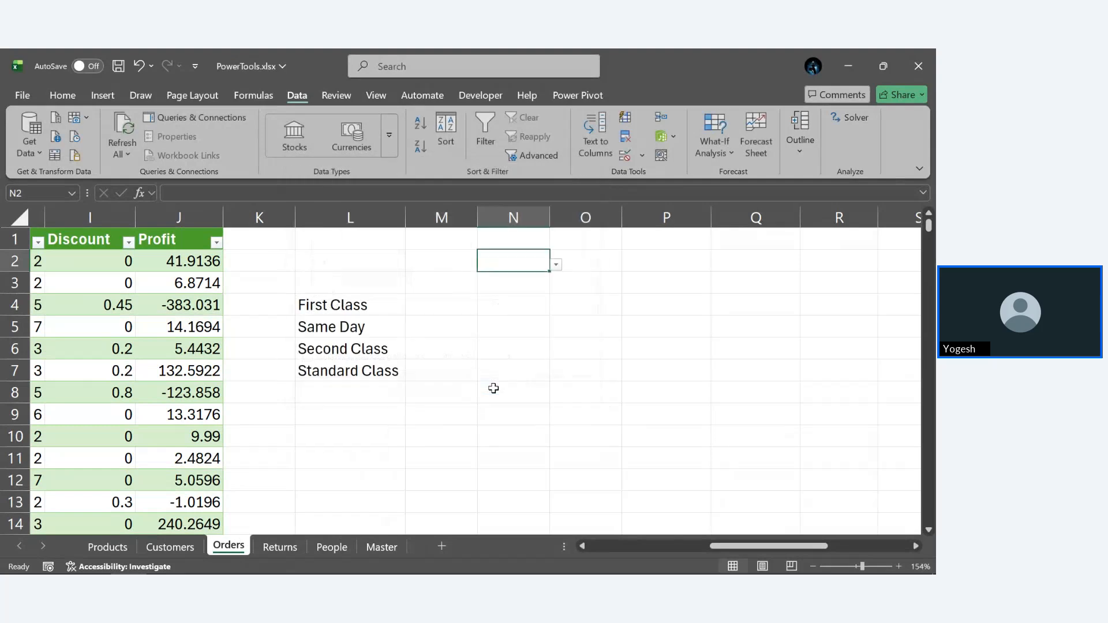
pyautogui.click(557, 266)
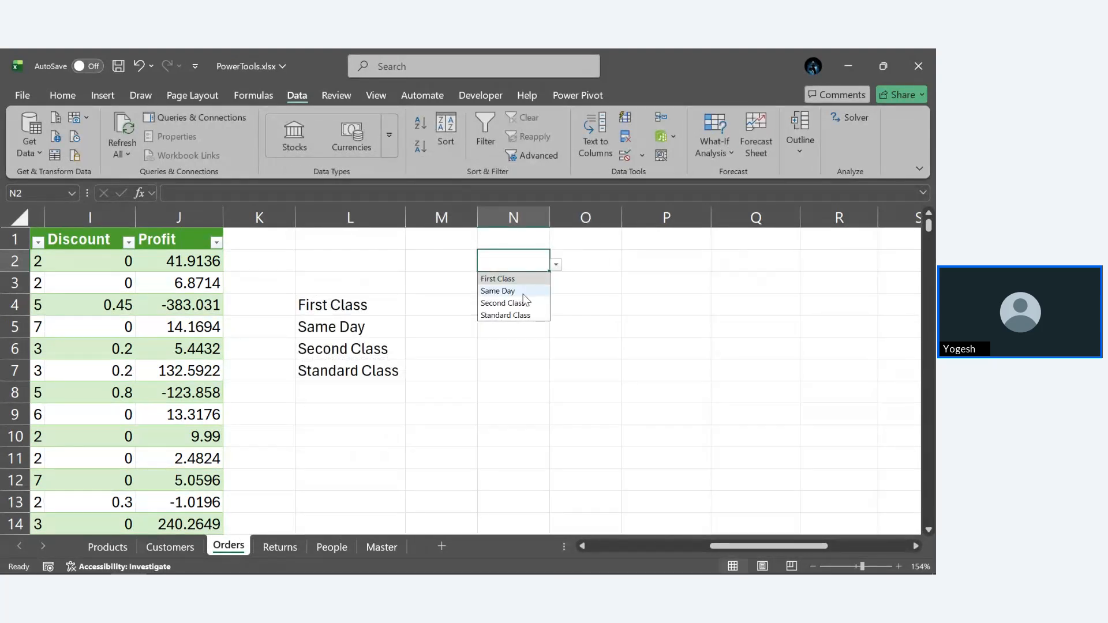
pyautogui.click(519, 291)
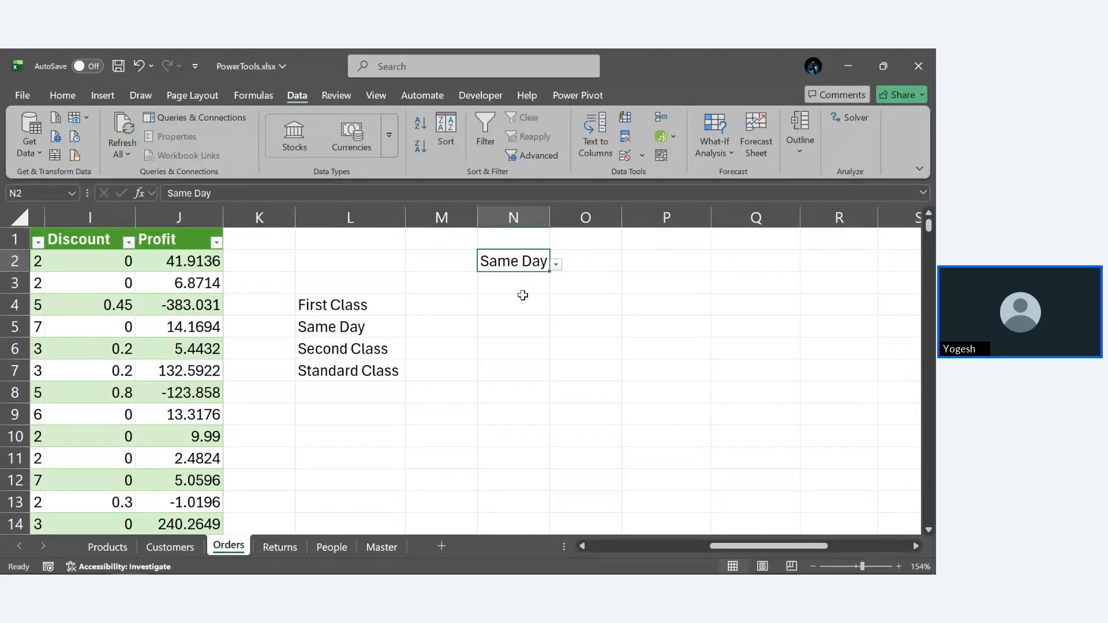
# Enter =FILTER(Orders, Orders[Ship Mode] = N2) in cell N4 to return the orders matching the selected ship mode.
pyautogui.click(514, 307)
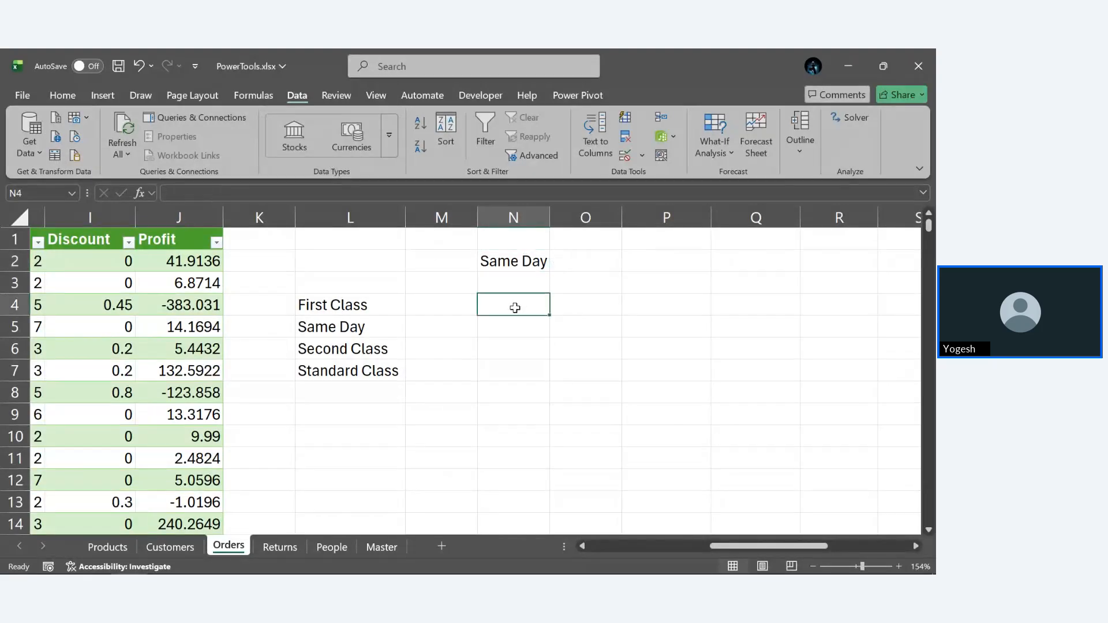
pyautogui.write('=FIL')
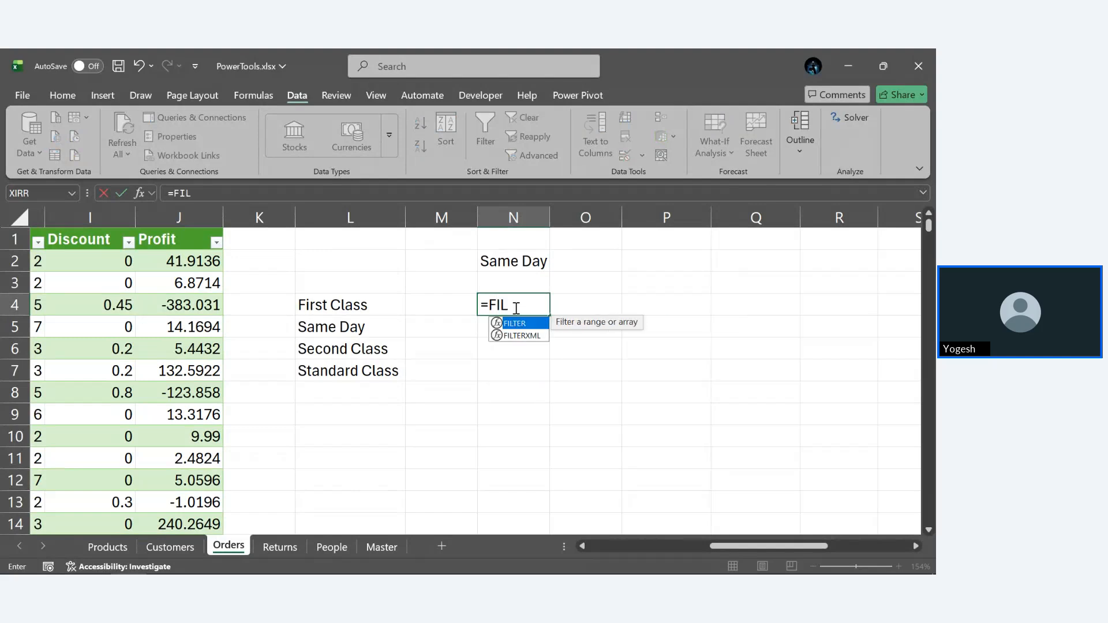
pyautogui.write('TER(')
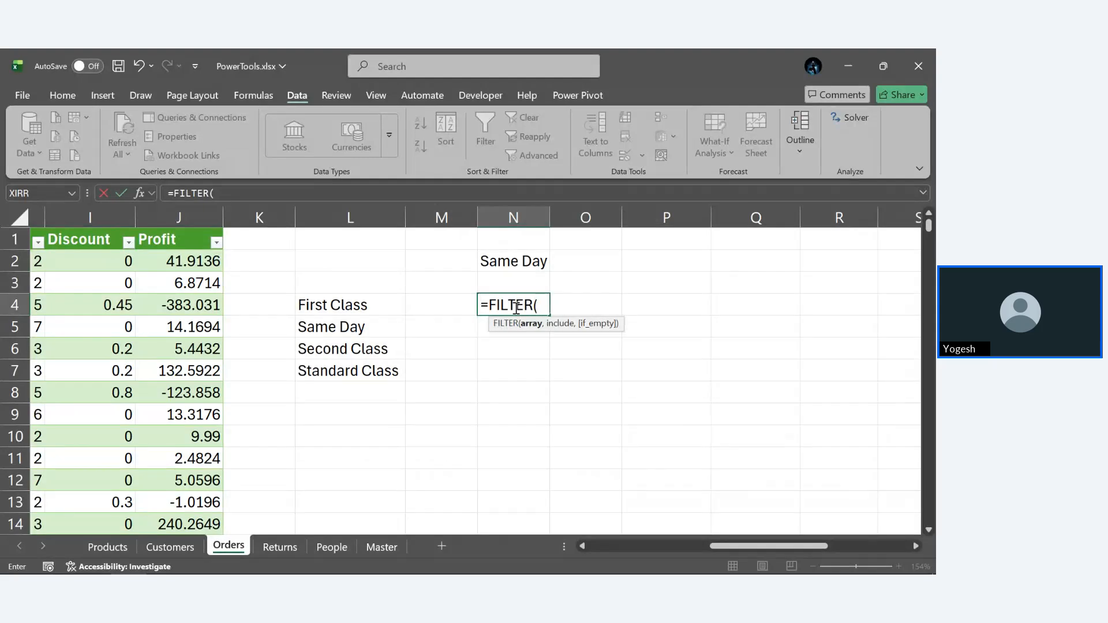
pyautogui.write('Orders')
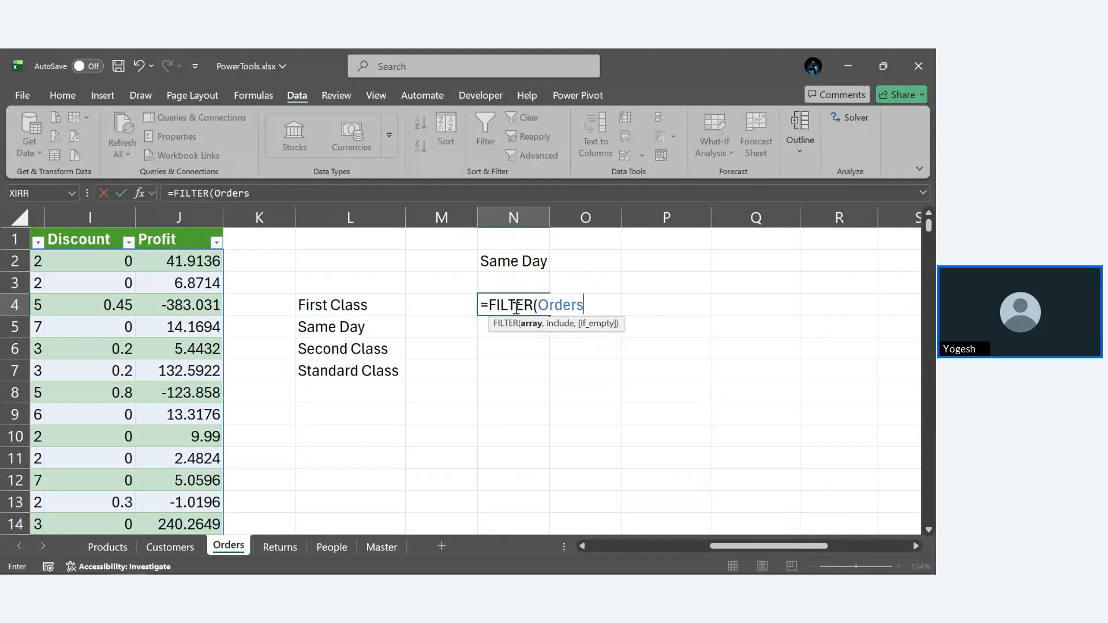
pyautogui.write(',')
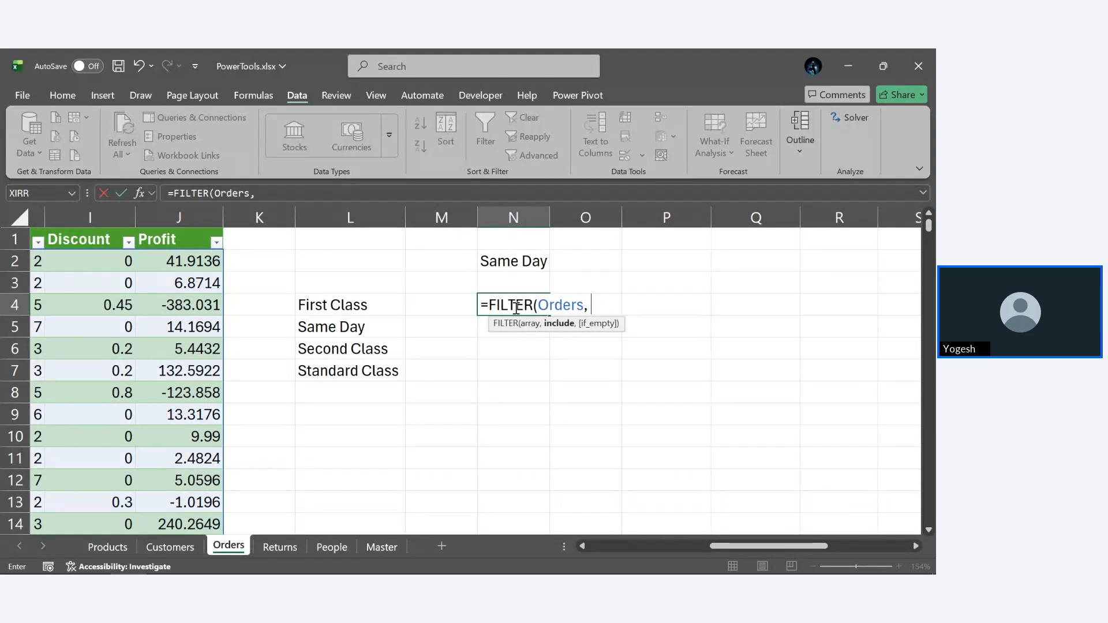
pyautogui.write(' Order')
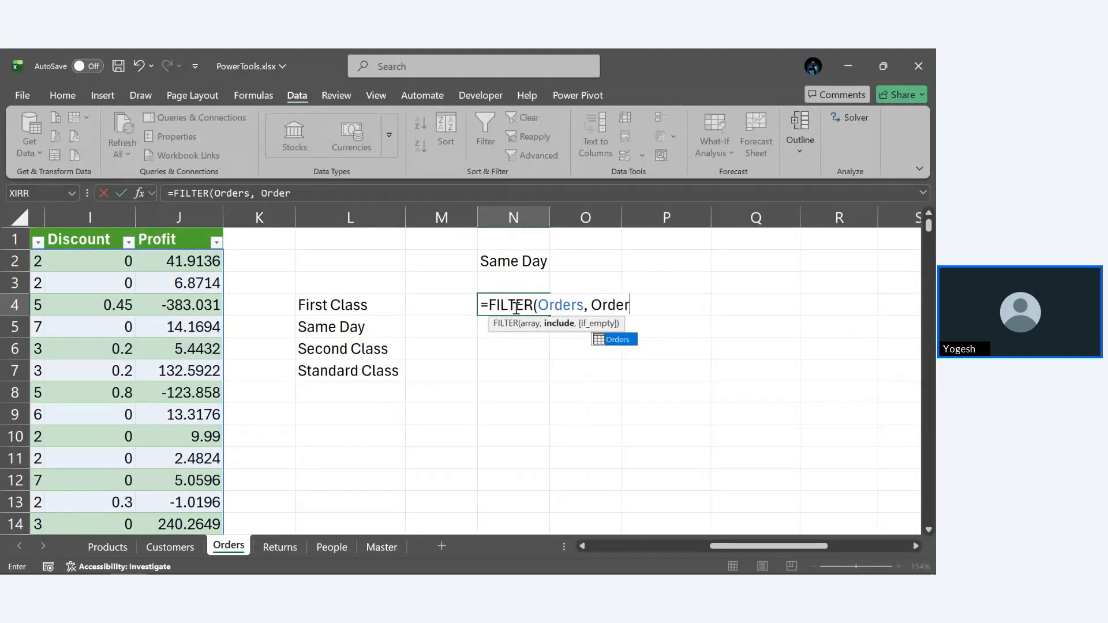
pyautogui.write('s[')
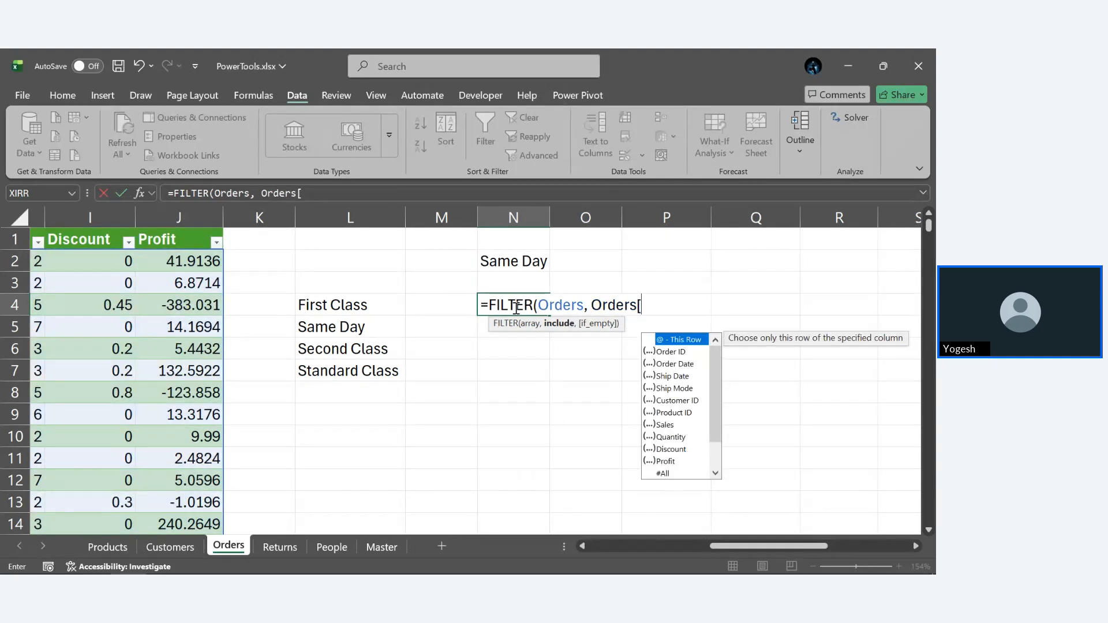
pyautogui.write('Ship')
pyautogui.press('Down')
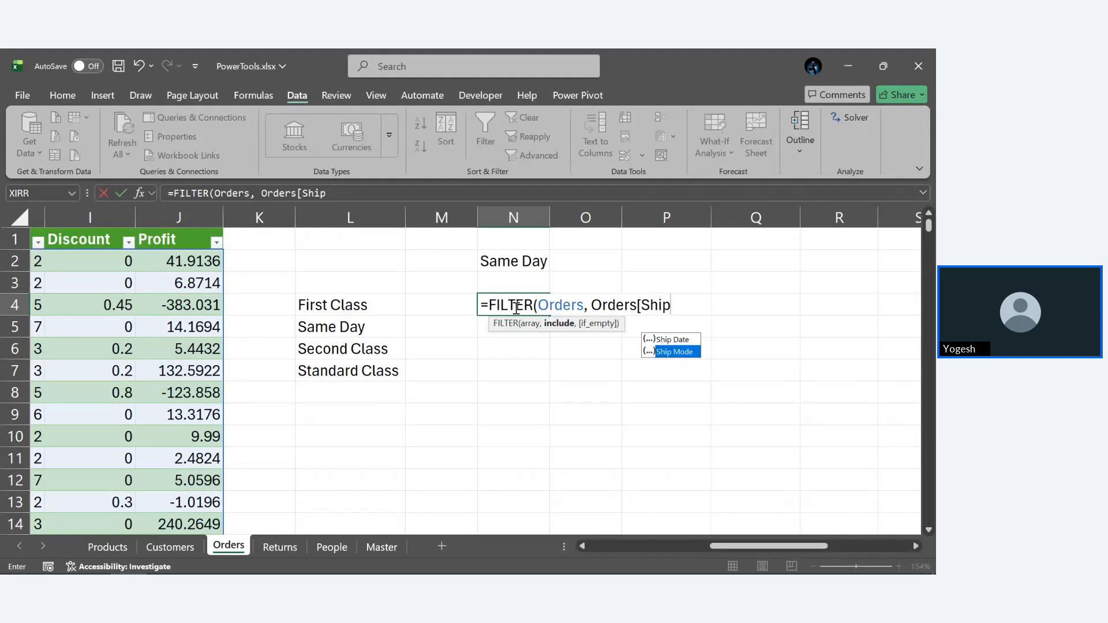
pyautogui.press('Tab')
pyautogui.write('] =')
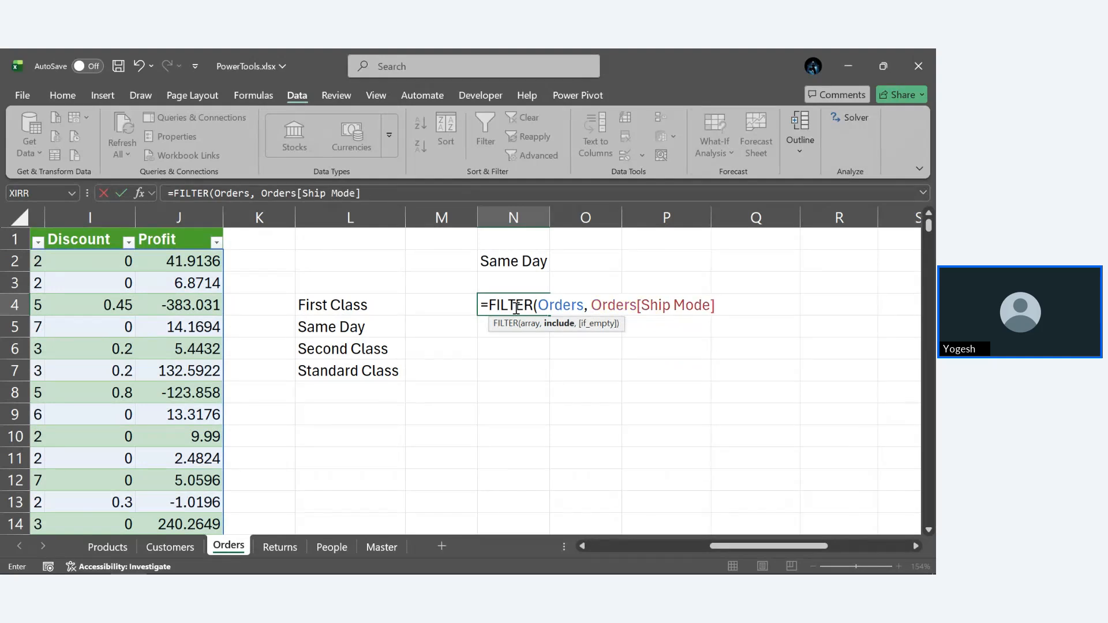
pyautogui.click(479, 255)
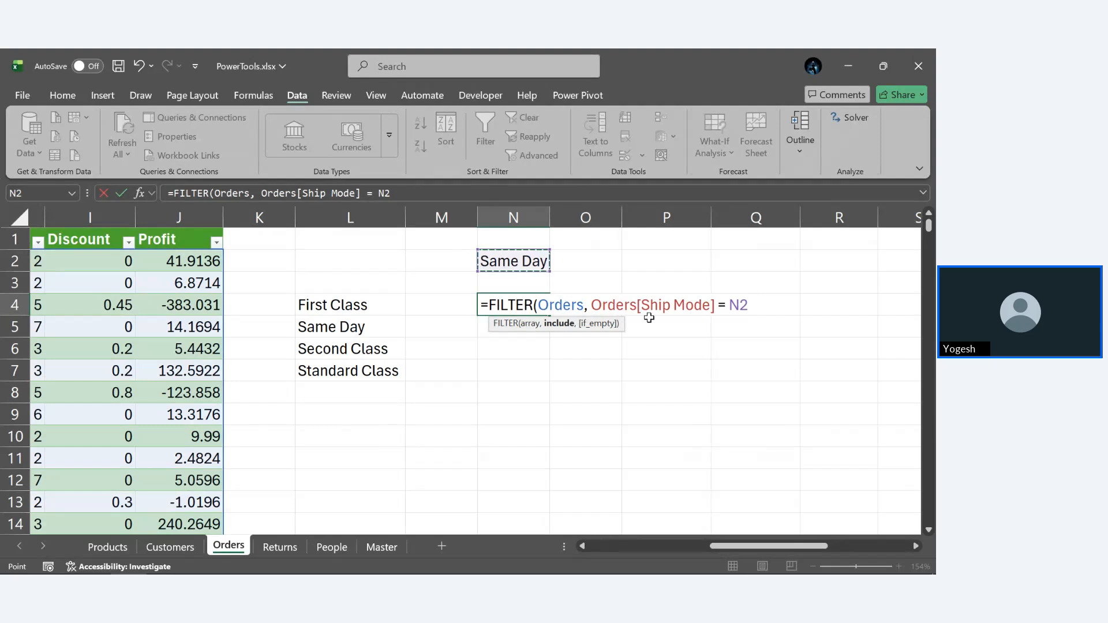
pyautogui.write(')')
pyautogui.press('Return')
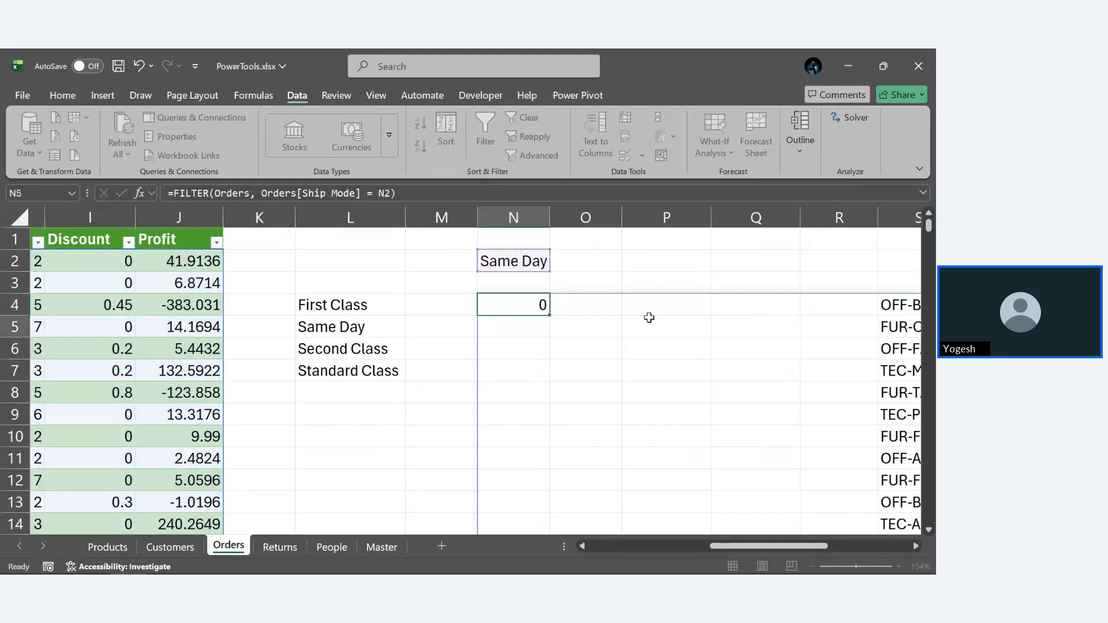
# Choose Second Class in the ship mode dropdown in cell N2 to refilter the returned orders.
pyautogui.hscroll(4, 649, 317)
pyautogui.hscroll(-1, 445, 295)
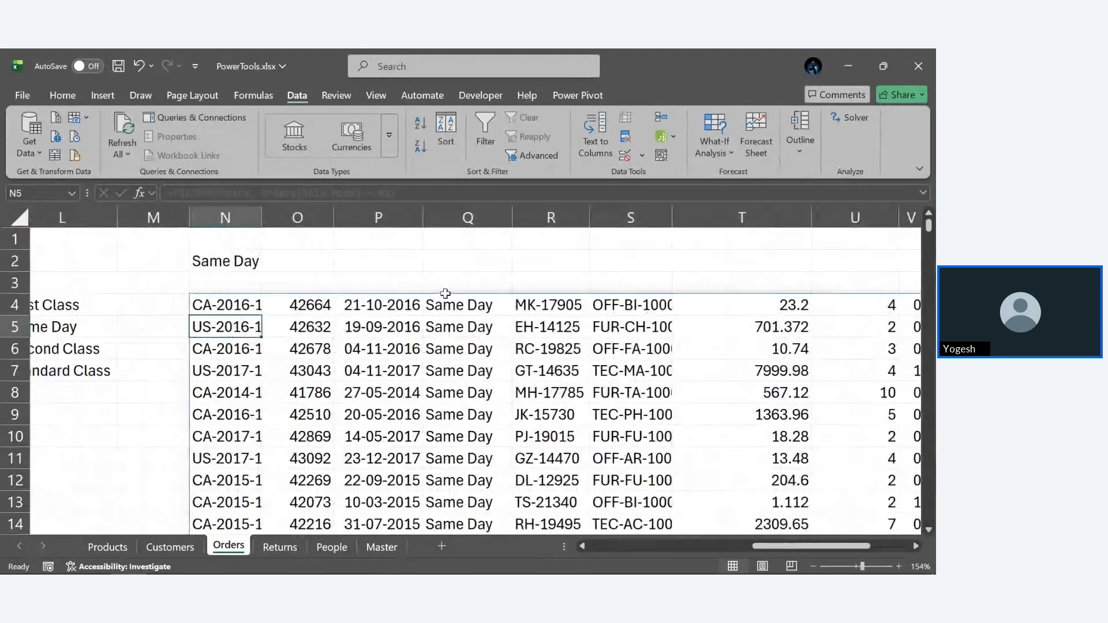
pyautogui.scroll(-12, 469, 461)
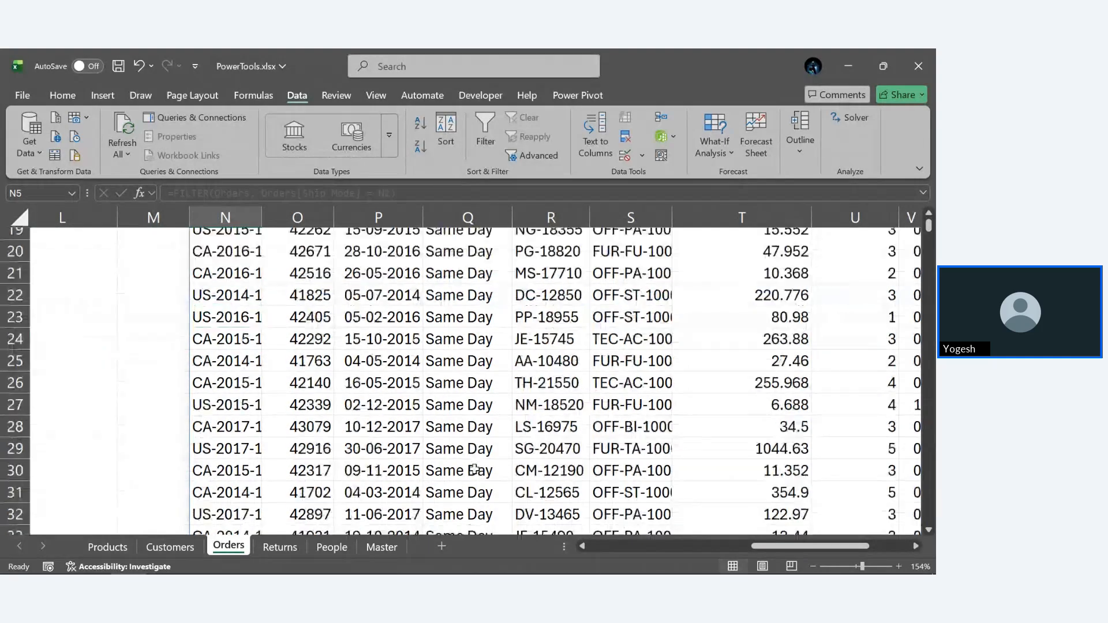
pyautogui.scroll(8, 475, 469)
pyautogui.scroll(5, 474, 469)
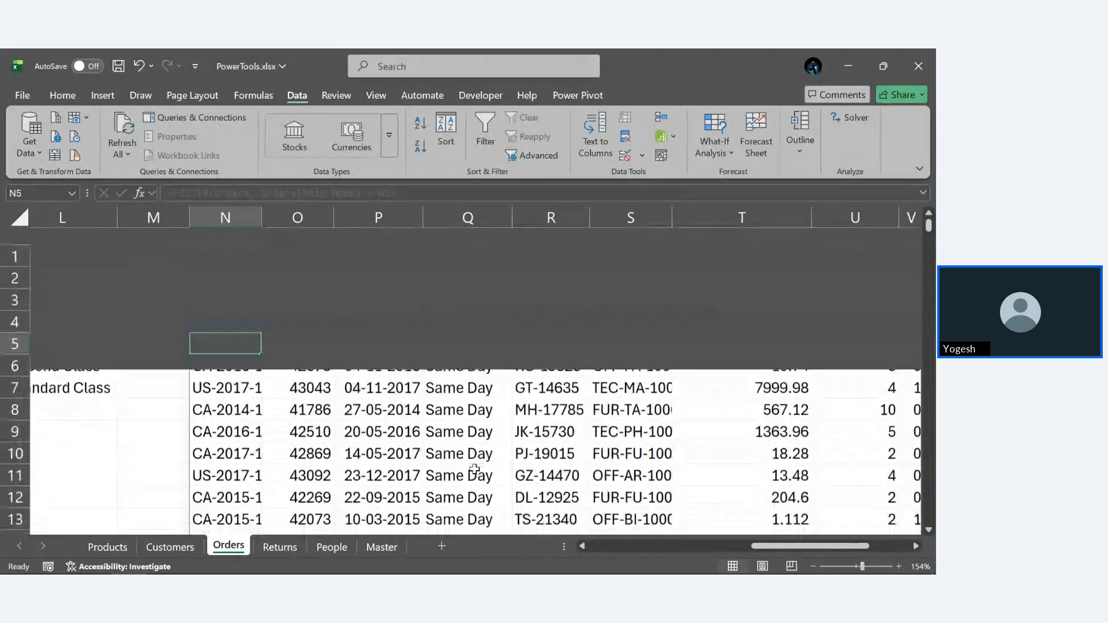
pyautogui.click(255, 261)
pyautogui.moveTo(255, 261); pyautogui.dragTo(272, 261)
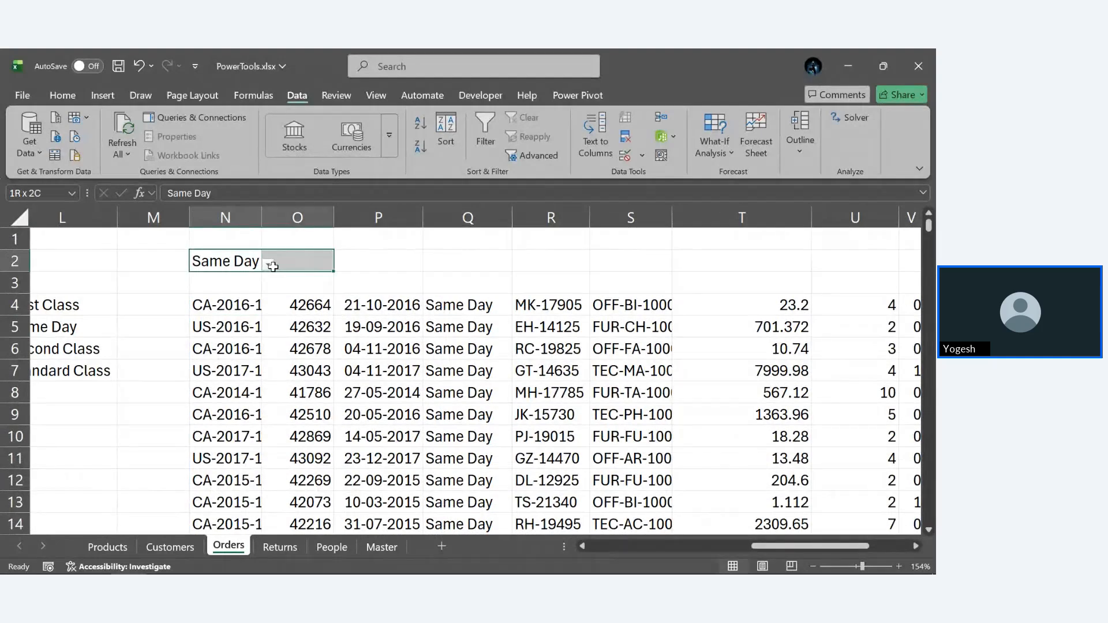
pyautogui.click(269, 264)
pyautogui.click(230, 304)
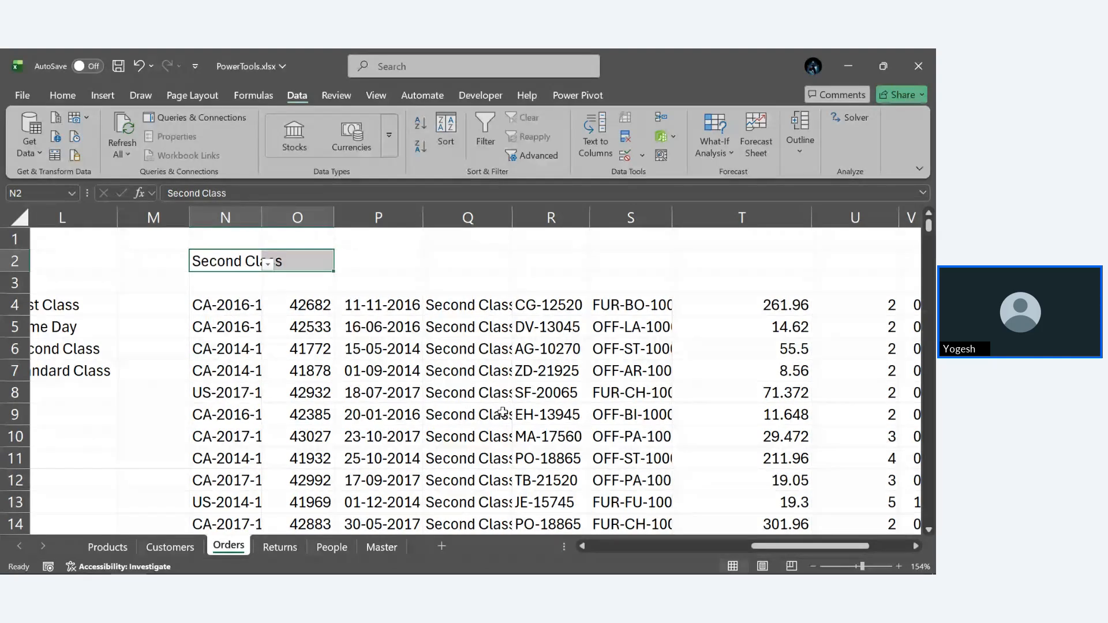
pyautogui.click(161, 319)
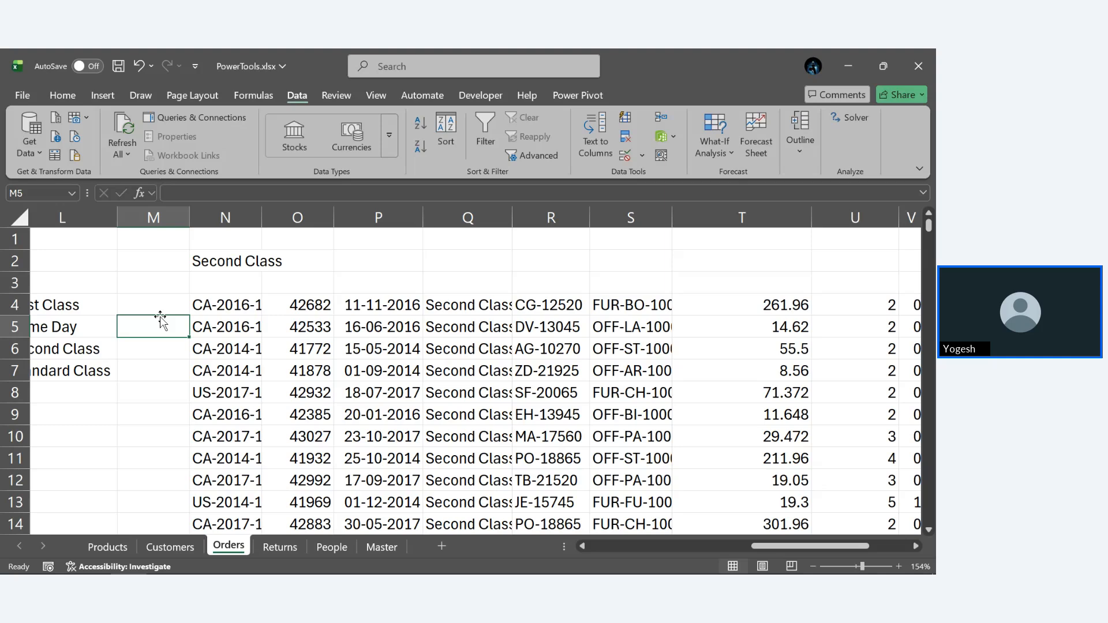
# Set the ship mode dropdown in cell N2 to Same Day to filter the orders by it.
pyautogui.click(240, 266)
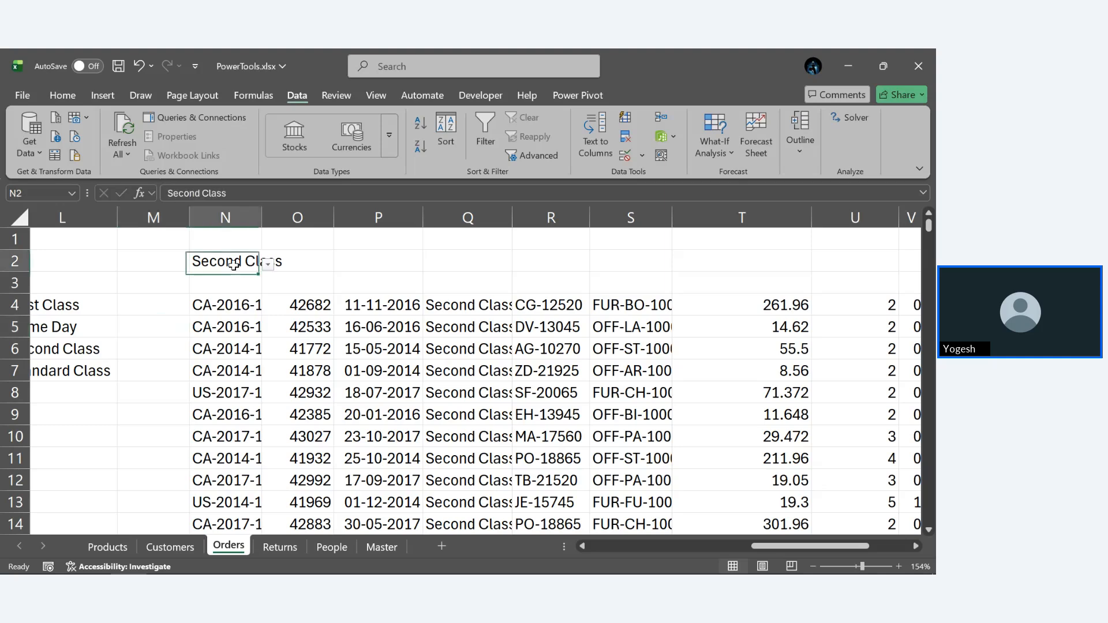
pyautogui.click(267, 265)
pyautogui.click(236, 292)
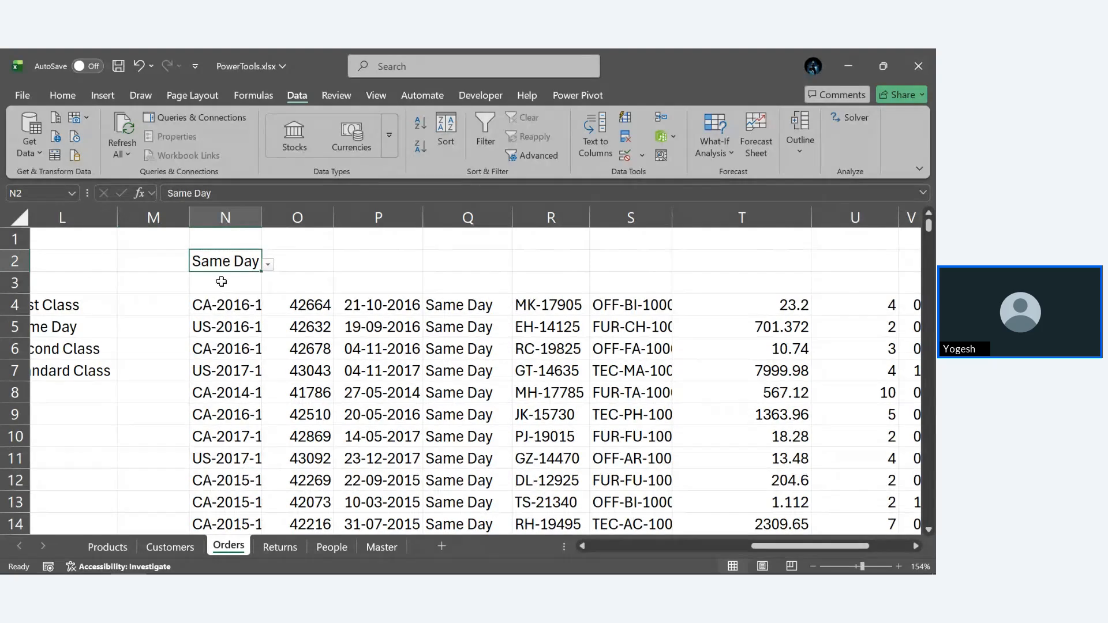
pyautogui.click(364, 259)
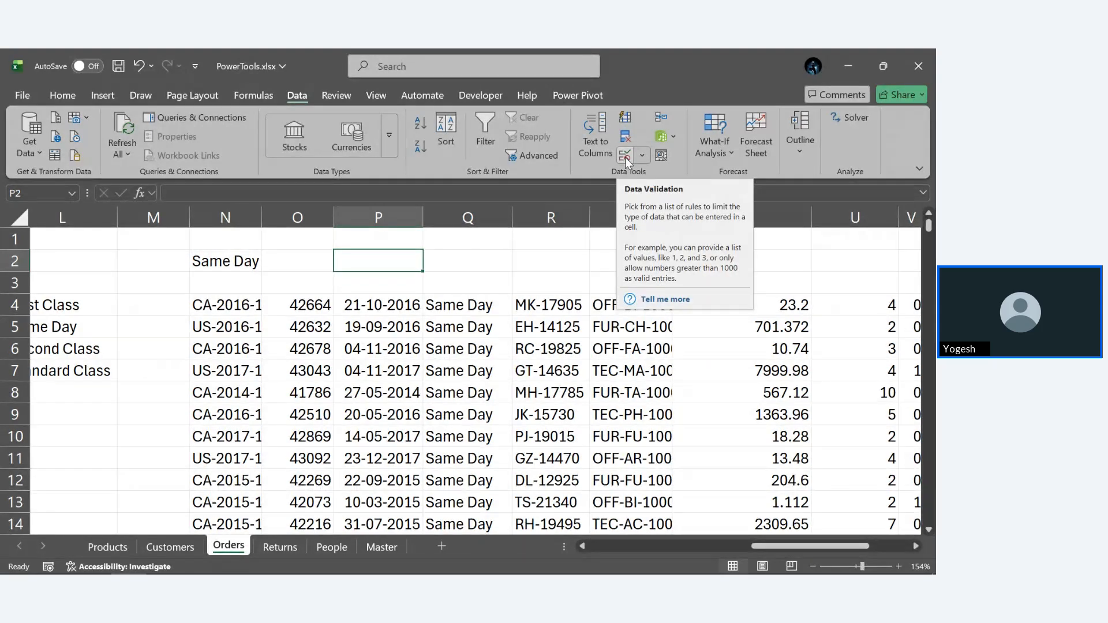
pyautogui.click(513, 263)
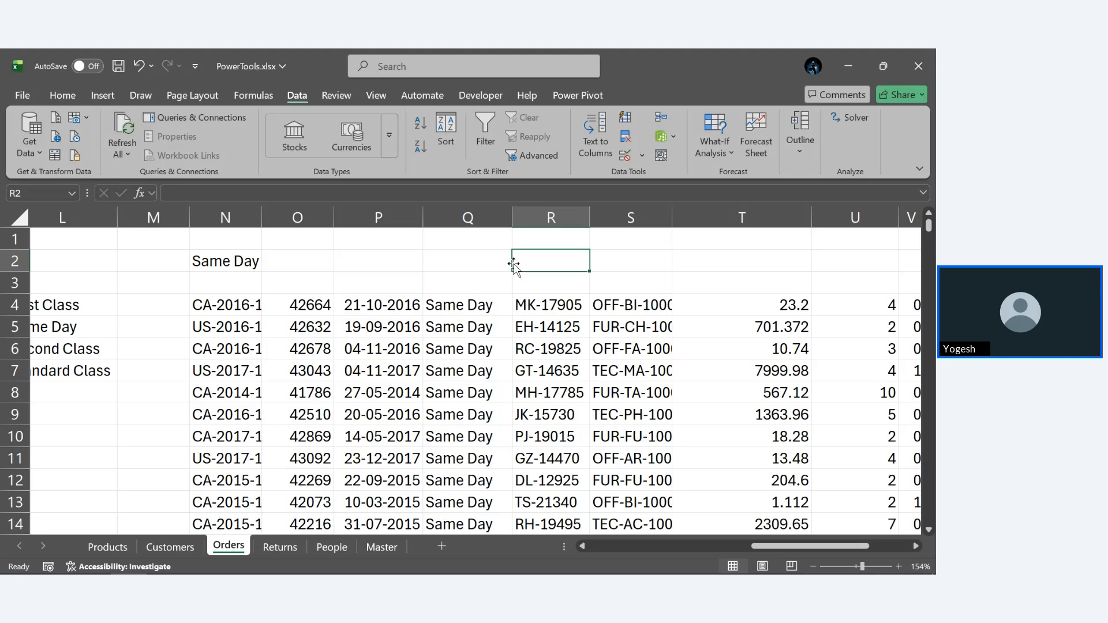
# Select the entire Orders sheet and autofit all column widths so the filtered results show in full.
pyautogui.scroll(-5, 514, 264)
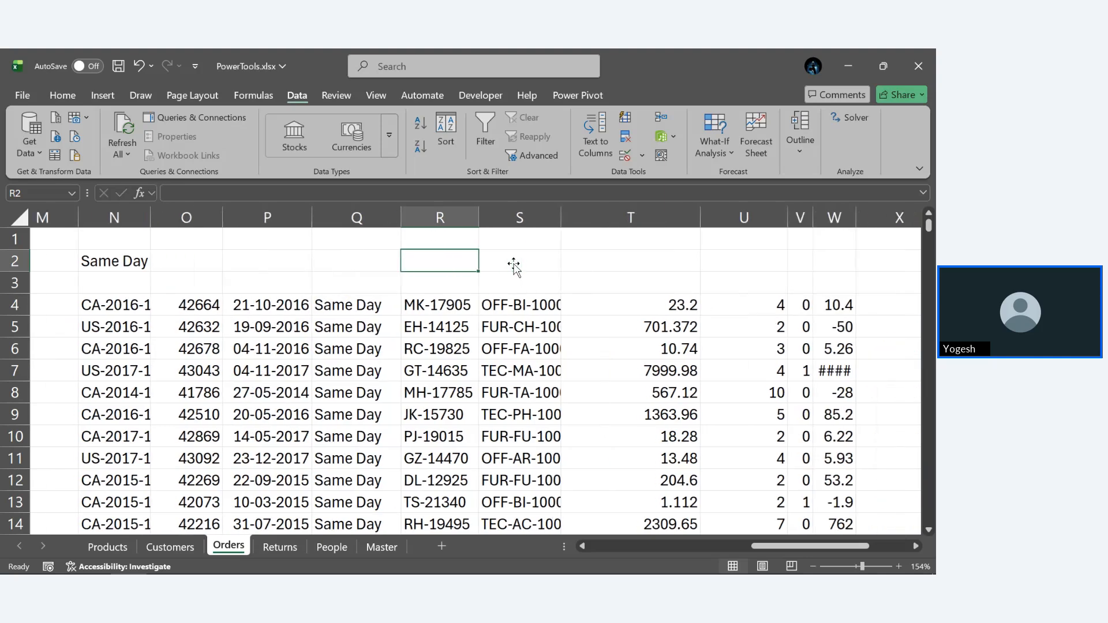
pyautogui.scroll(-1, 514, 264)
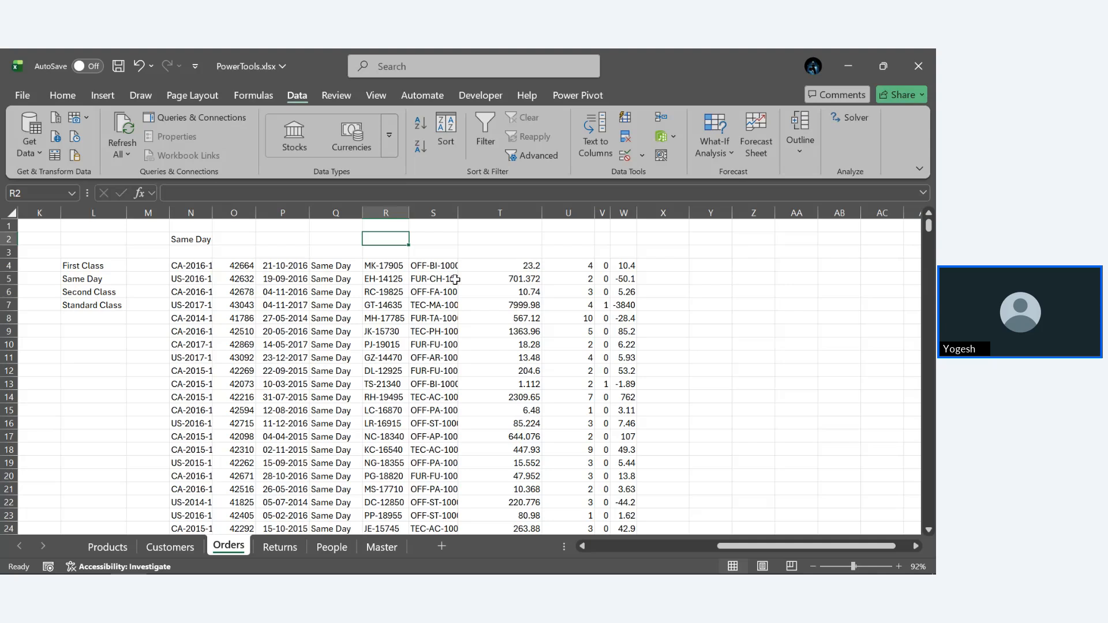
pyautogui.keyDown('ctrl'); pyautogui.scroll(3, 454, 280); pyautogui.keyUp('ctrl')
pyautogui.scroll(1, 343, 312)
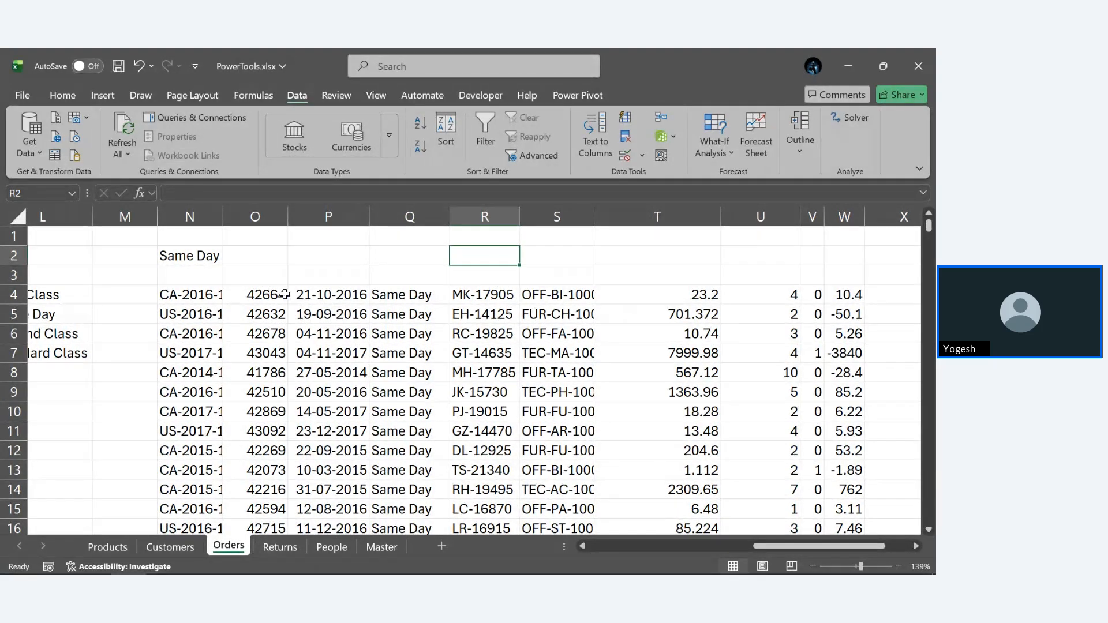
pyautogui.click(184, 239)
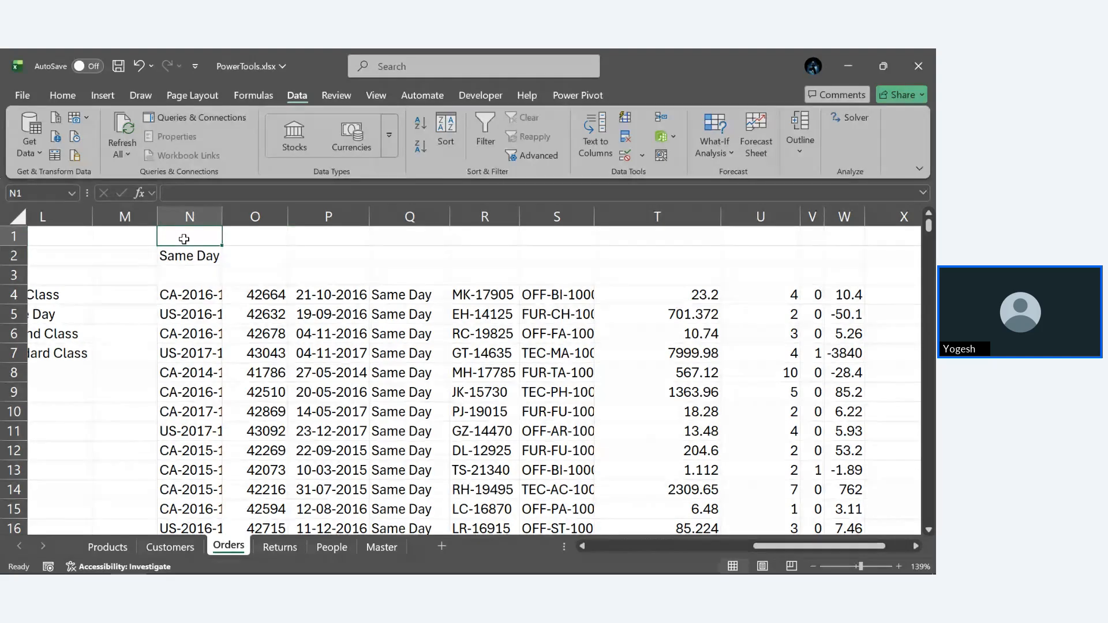
pyautogui.hotkey('shift', 'Down')
pyautogui.press('alt')
pyautogui.click(277, 243)
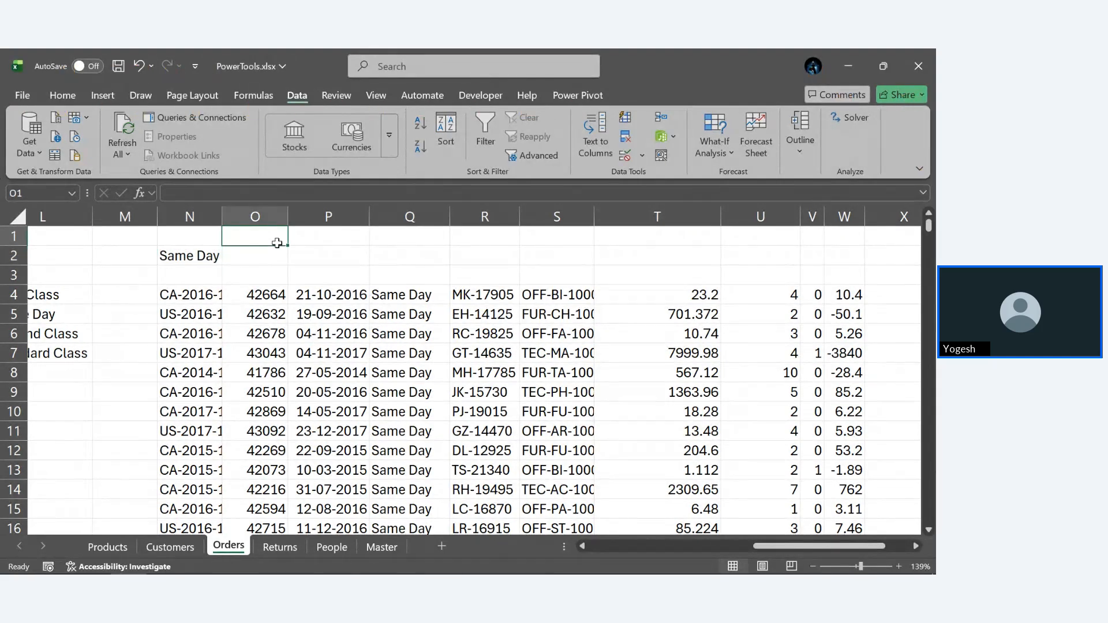
pyautogui.hotkey('ctrl', 'a')
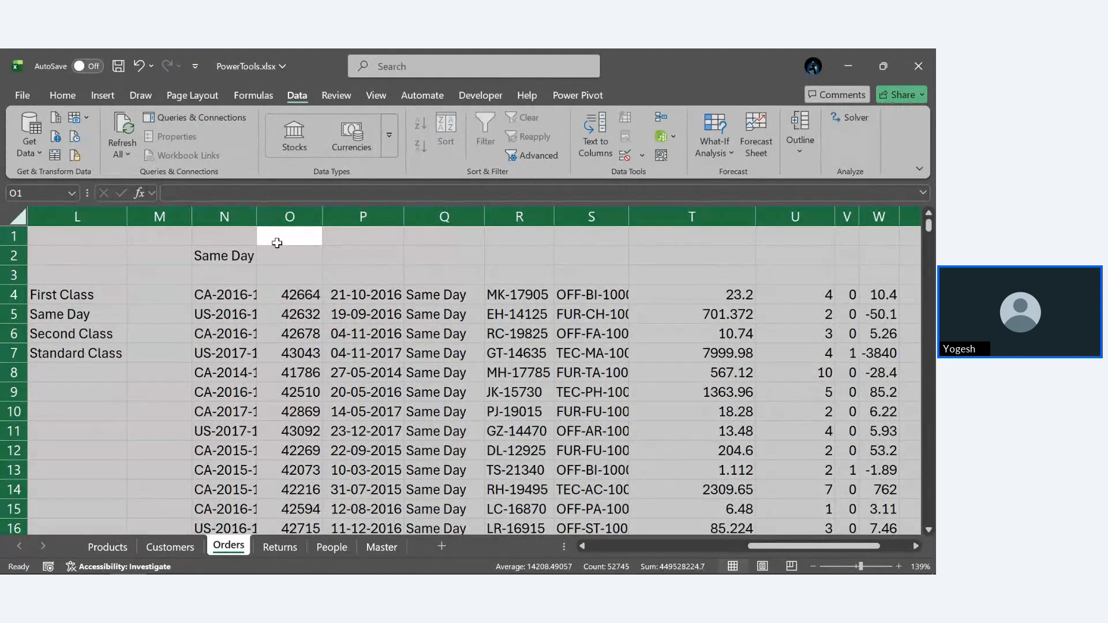
pyautogui.hotkey('alt', 'h')
pyautogui.press('o')
pyautogui.press('i')
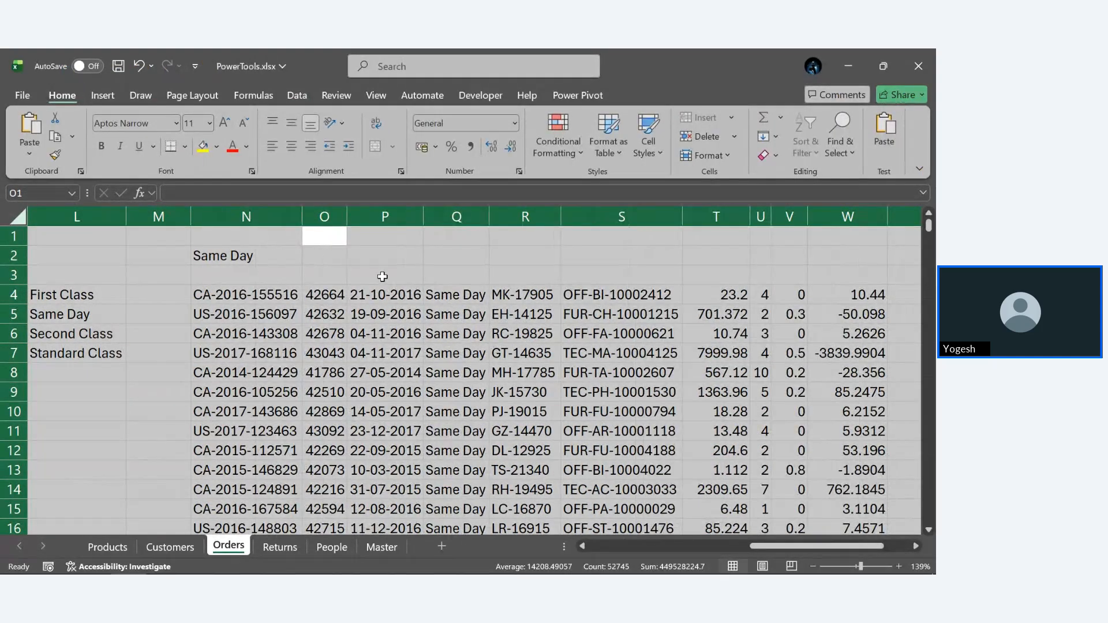
pyautogui.click(466, 277)
# Format column O of the filtered results as Date with the *14-03-2012 type.
pyautogui.scroll(7, 466, 278)
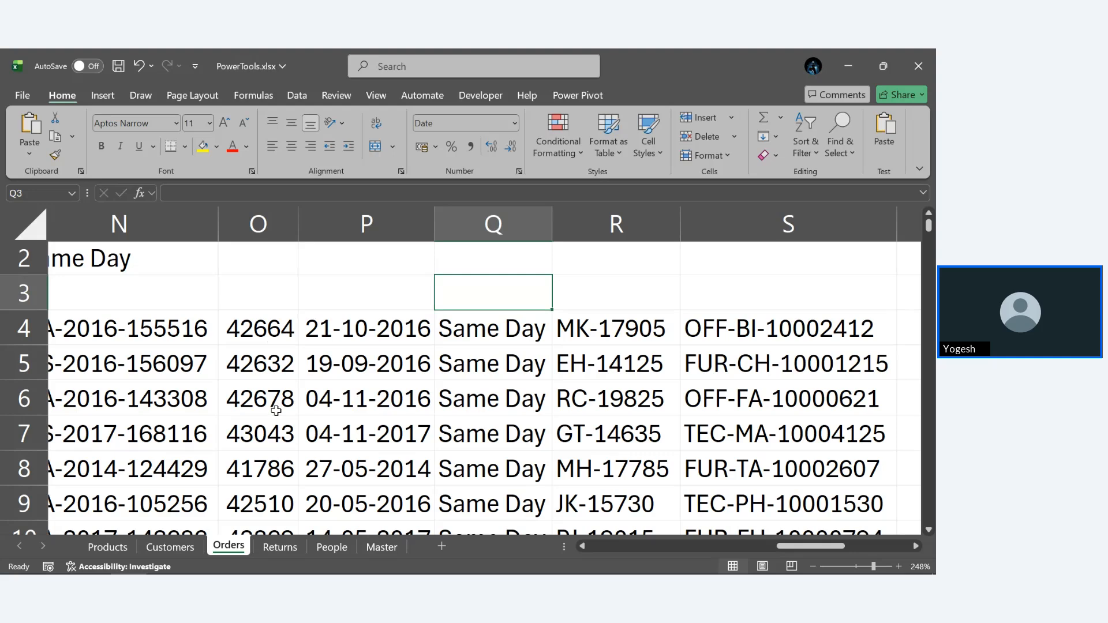
pyautogui.click(265, 225)
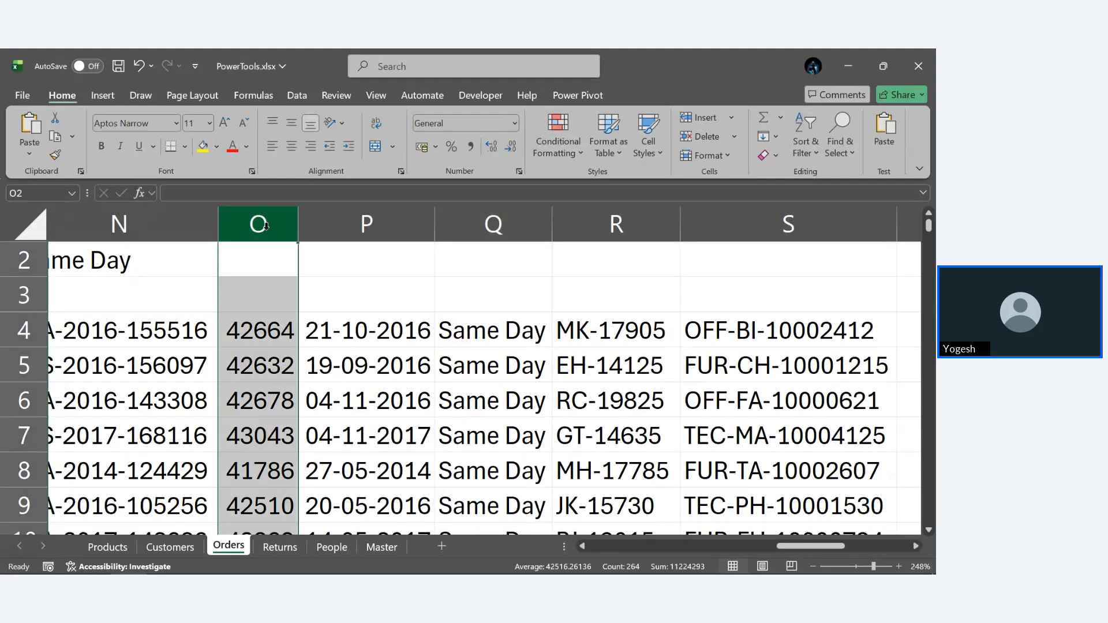
pyautogui.keyDown('ctrl'); pyautogui.click(342, 224); pyautogui.keyUp('ctrl')
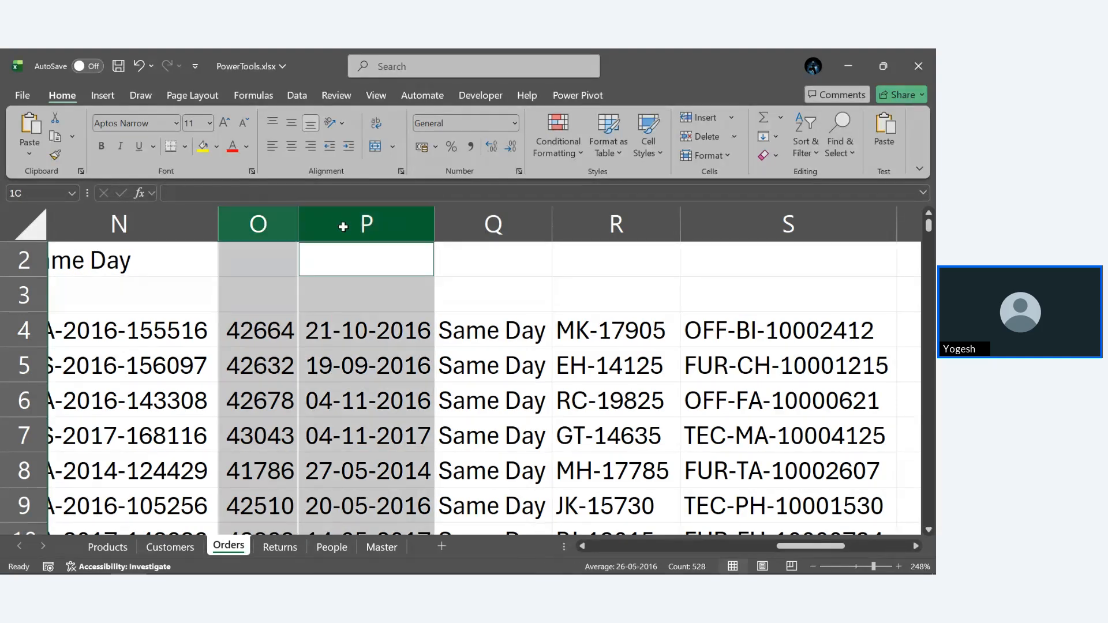
pyautogui.click(483, 279)
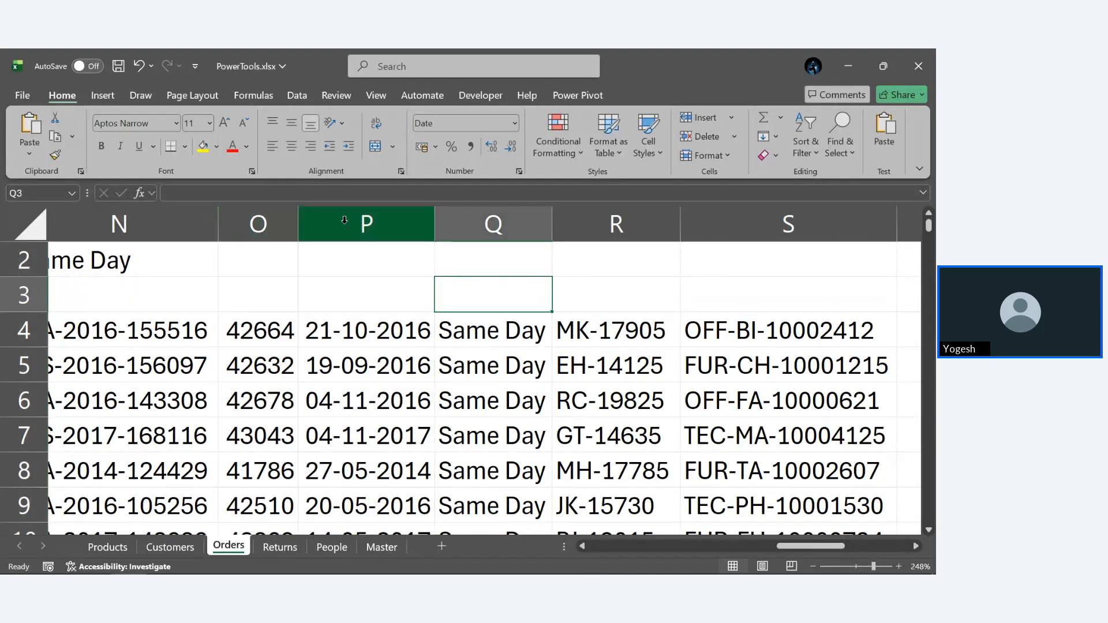
pyautogui.click(257, 225)
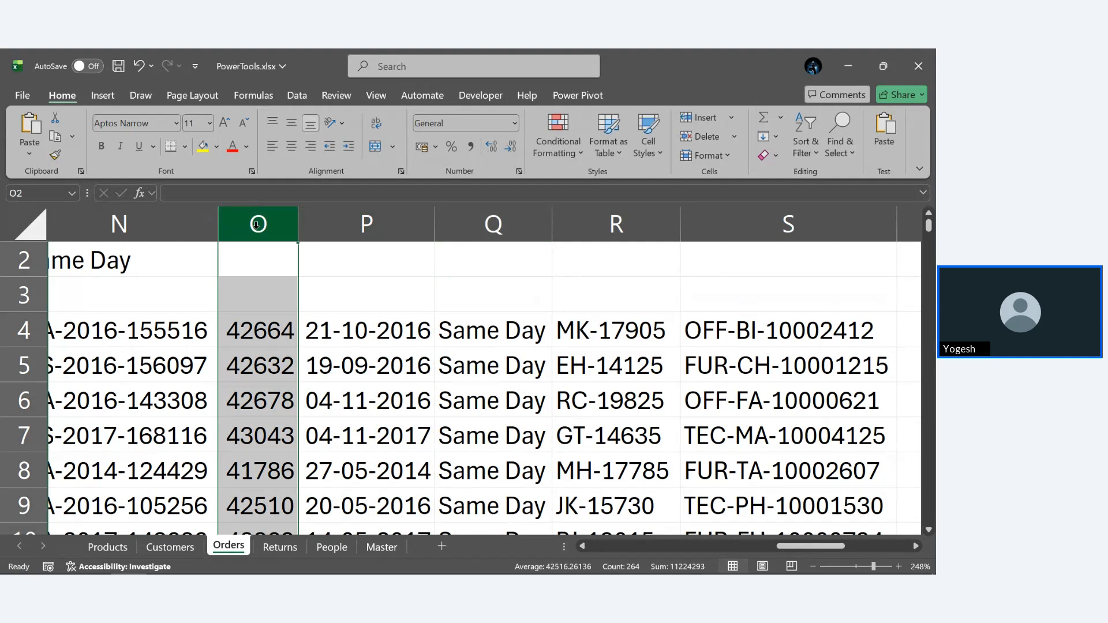
pyautogui.rightClick(257, 225)
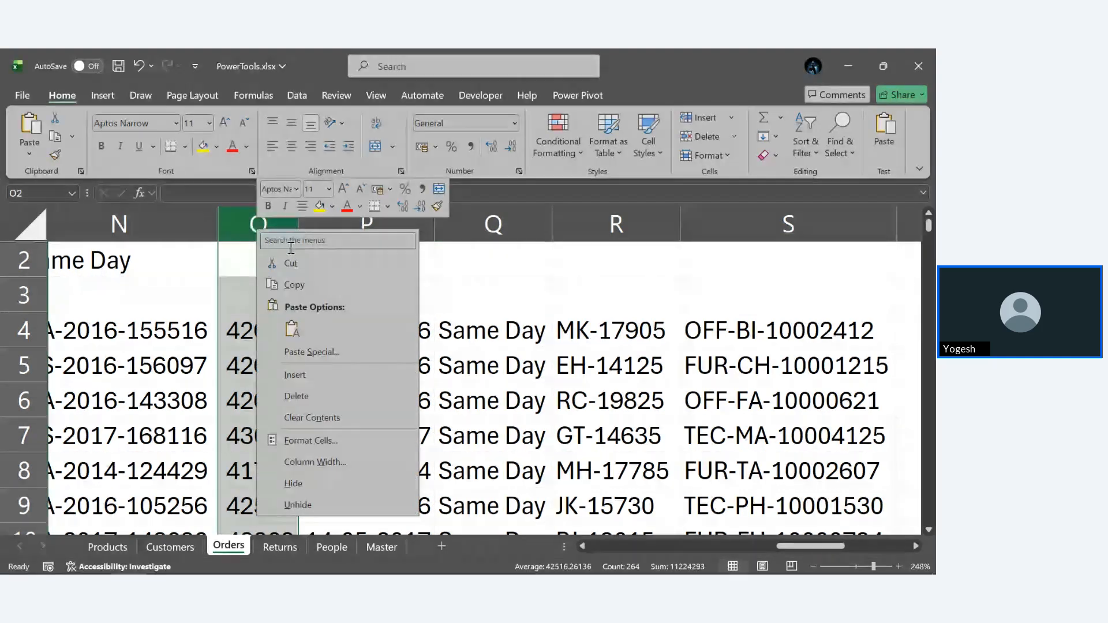
pyautogui.click(317, 441)
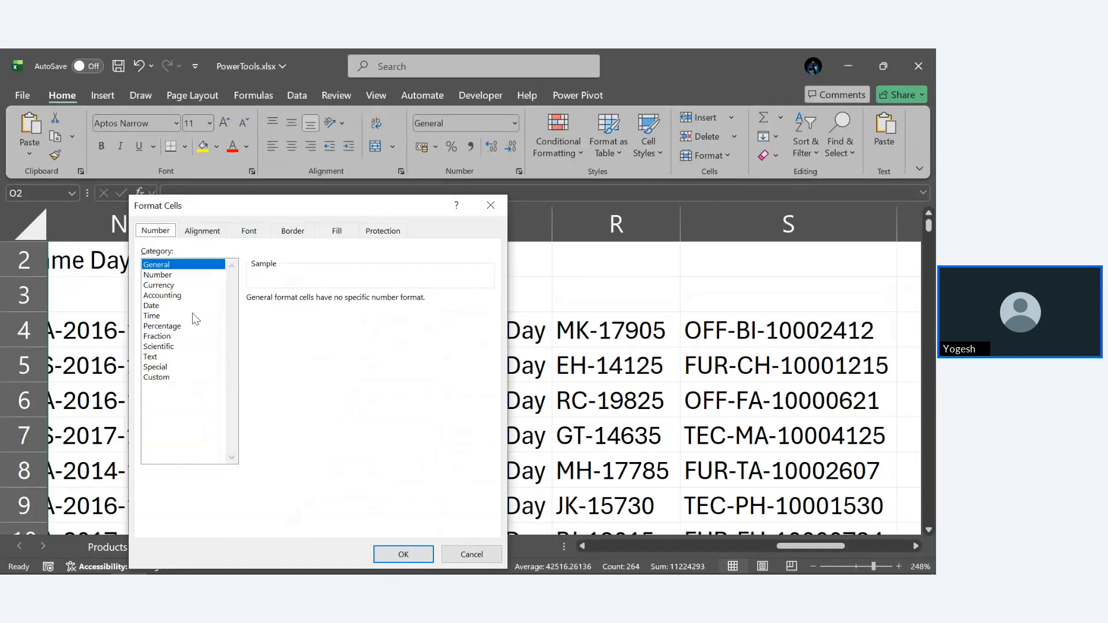
pyautogui.click(156, 305)
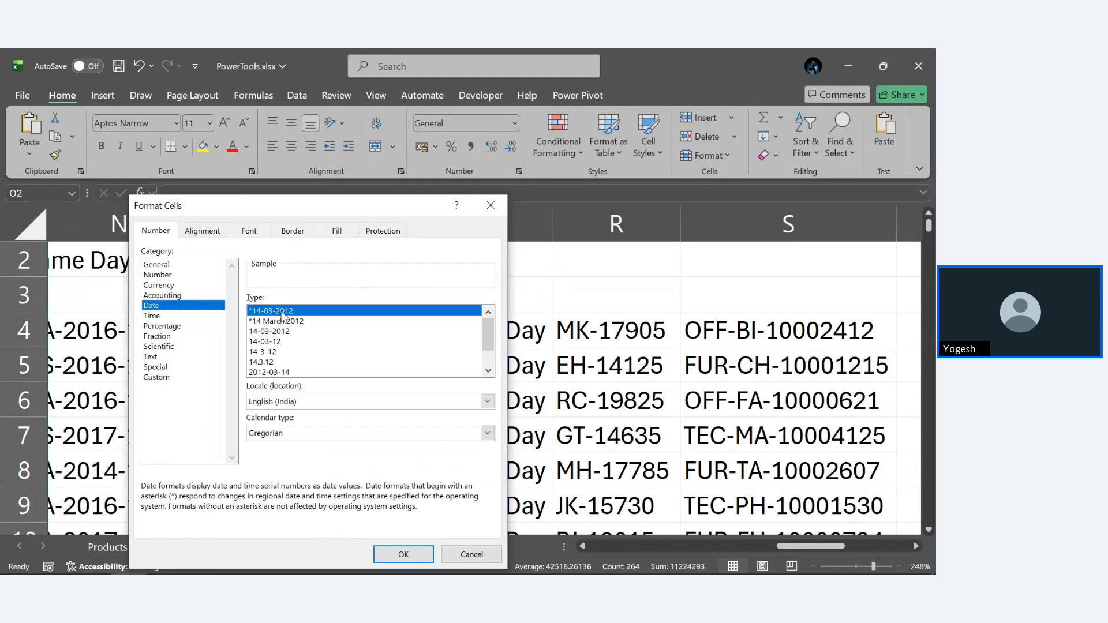
pyautogui.click(413, 559)
pyautogui.click(489, 269)
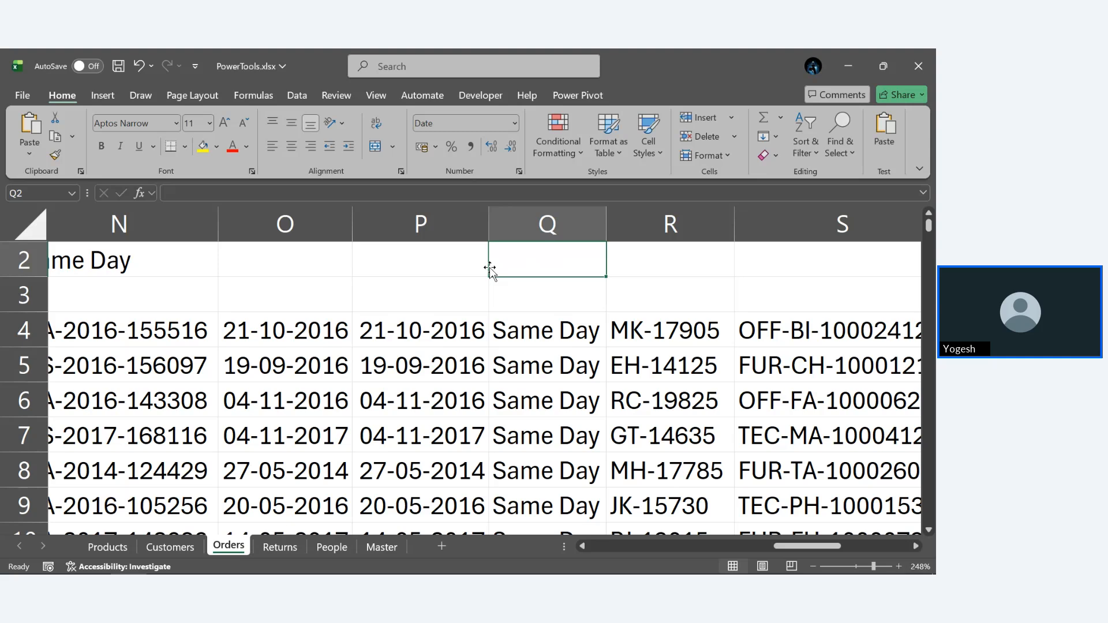
# Insert a blank 2-D line chart and move it beside the filtered results, over columns X to AE.
pyautogui.keyDown('ctrl'); pyautogui.scroll(-8, 489, 267); pyautogui.keyUp('ctrl')
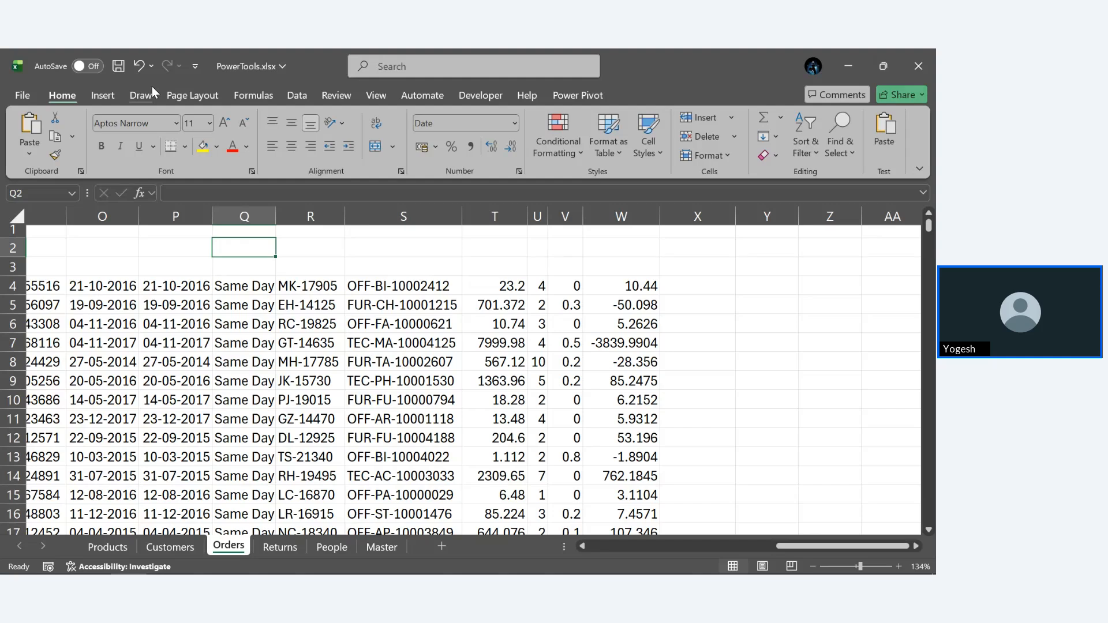
pyautogui.click(103, 95)
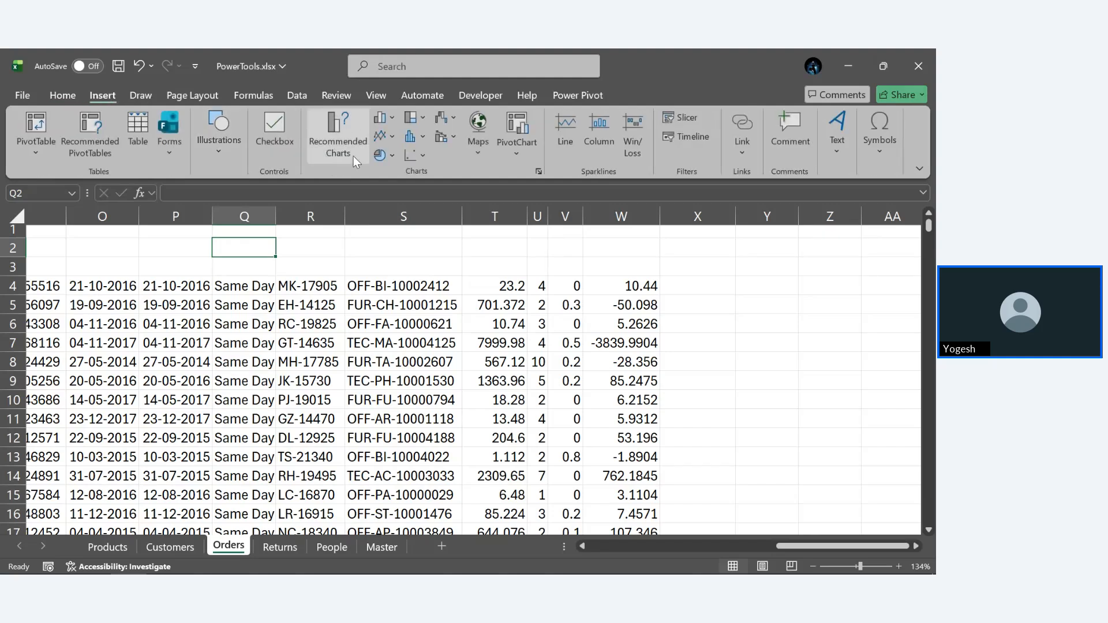
pyautogui.click(382, 139)
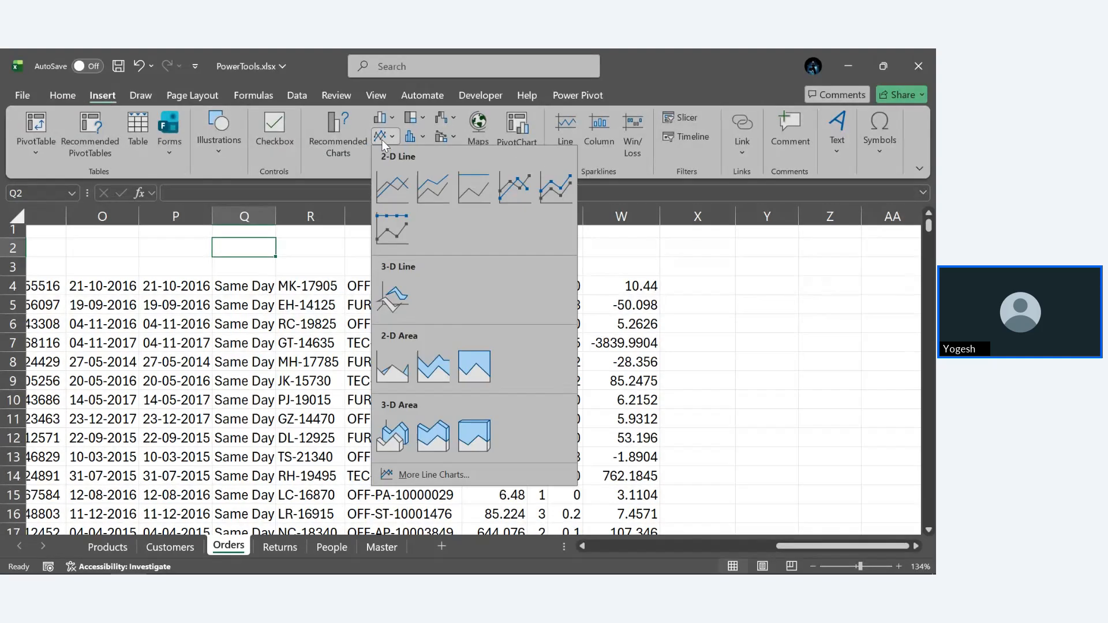
pyautogui.click(395, 182)
pyautogui.hscroll(5, 450, 395)
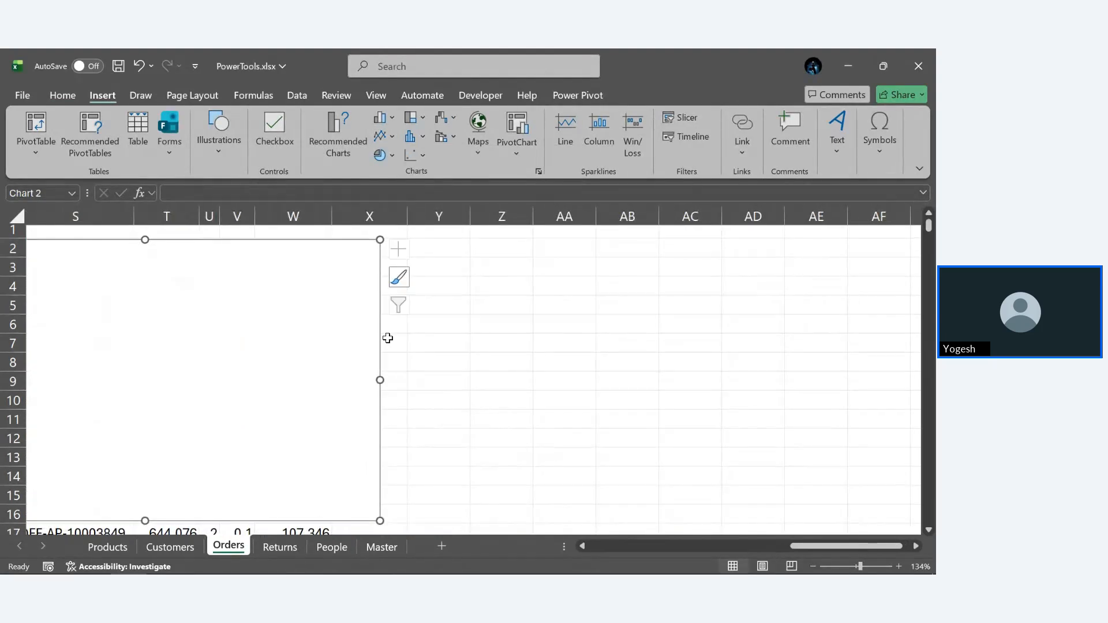
pyautogui.moveTo(353, 264); pyautogui.dragTo(826, 271)
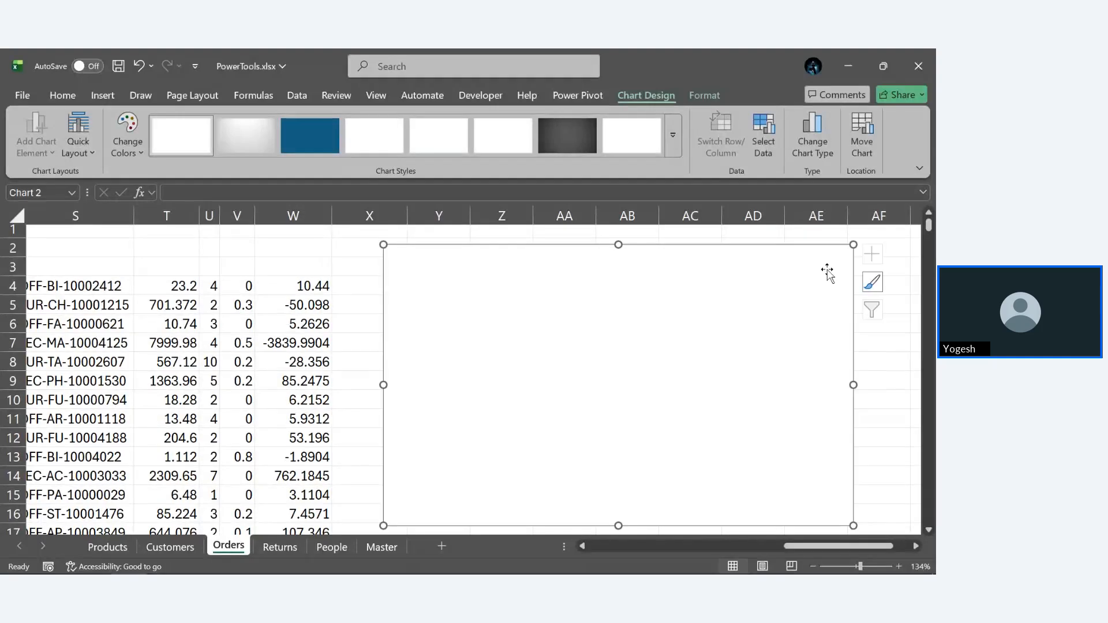
# Add a data series named Sales to the empty line chart, with its values taken from Orders!$T$4:$T$267.
pyautogui.keyDown('ctrl'); pyautogui.scroll(-3, 366, 324); pyautogui.keyUp('ctrl')
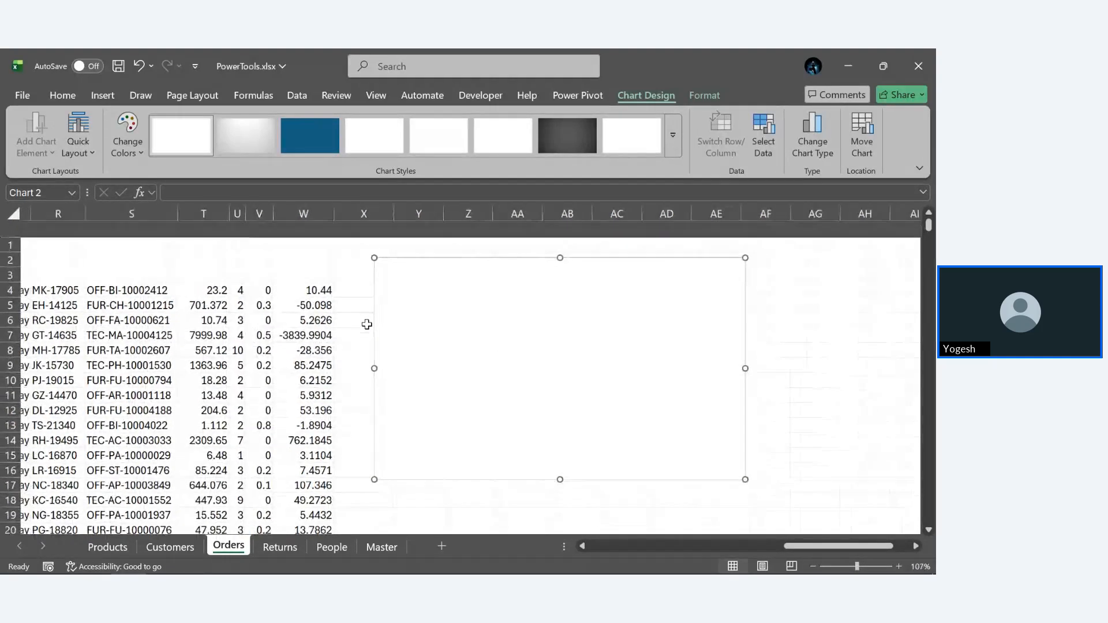
pyautogui.rightClick(536, 301)
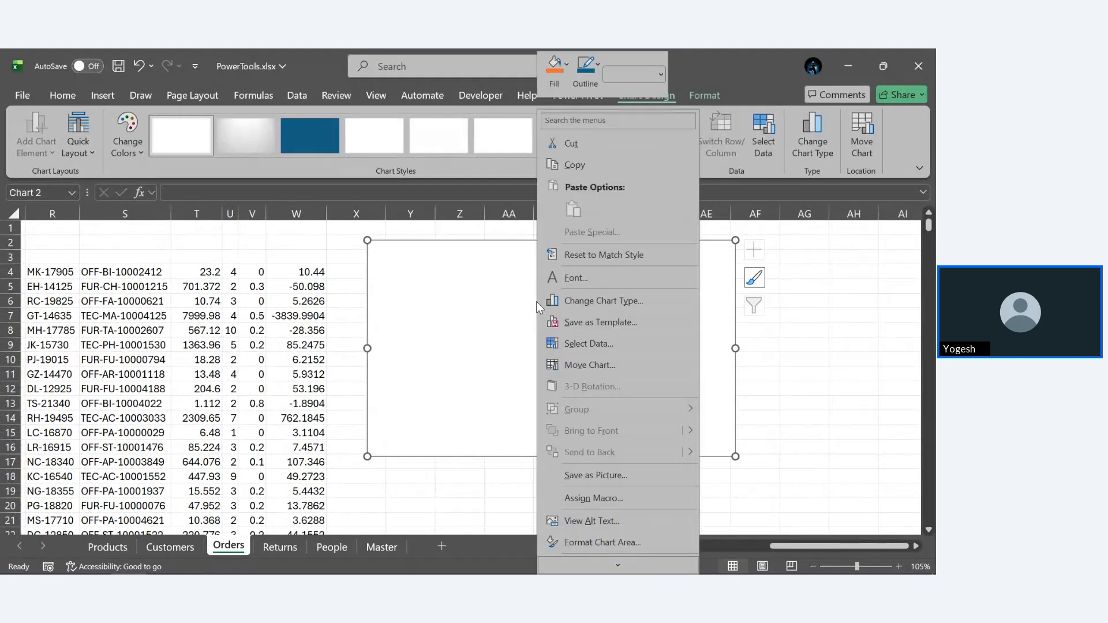
pyautogui.click(611, 348)
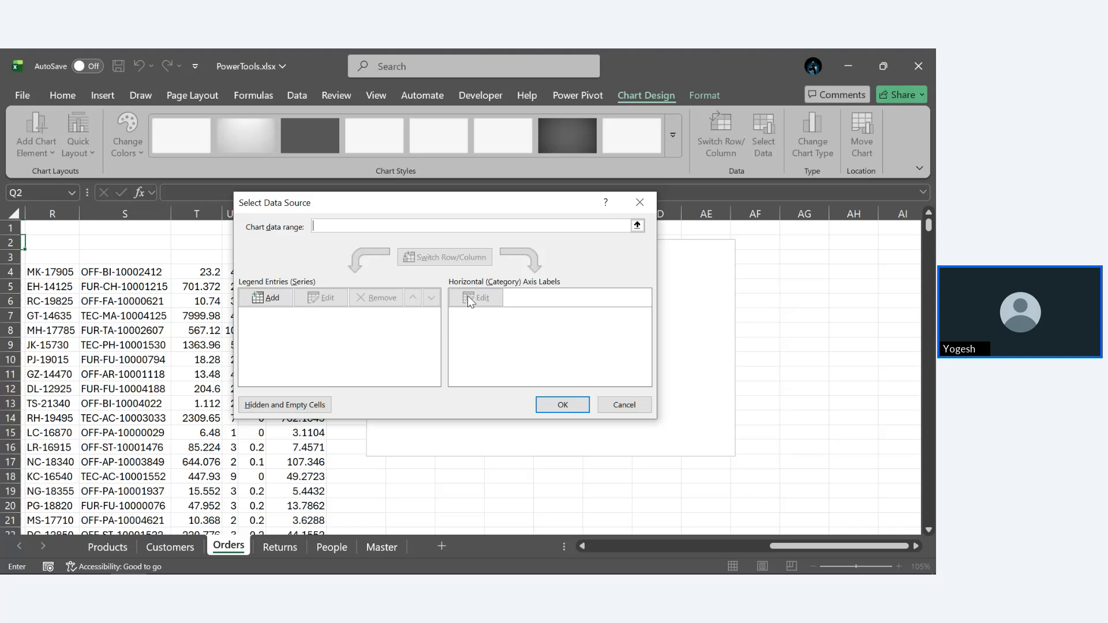
pyautogui.click(272, 298)
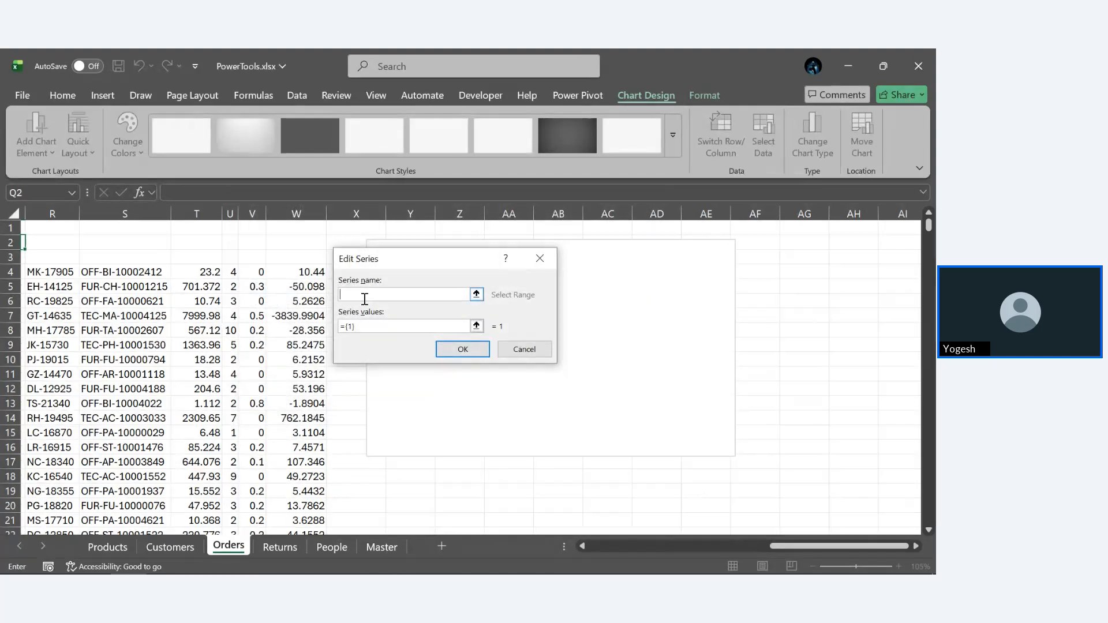
pyautogui.write('Sales')
pyautogui.click(476, 326)
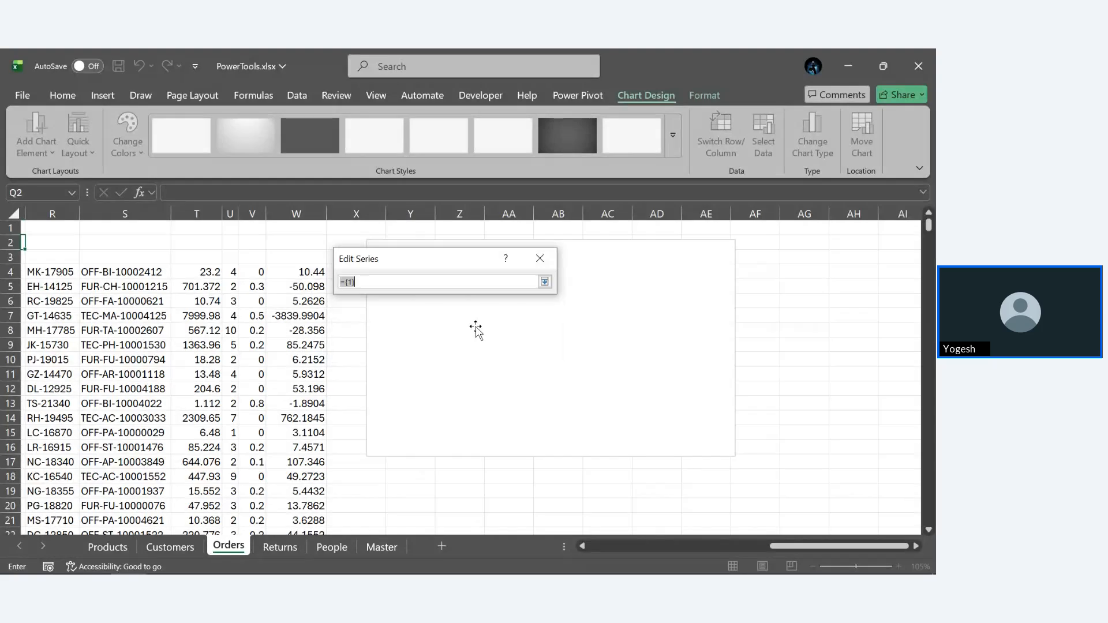
pyautogui.click(201, 274)
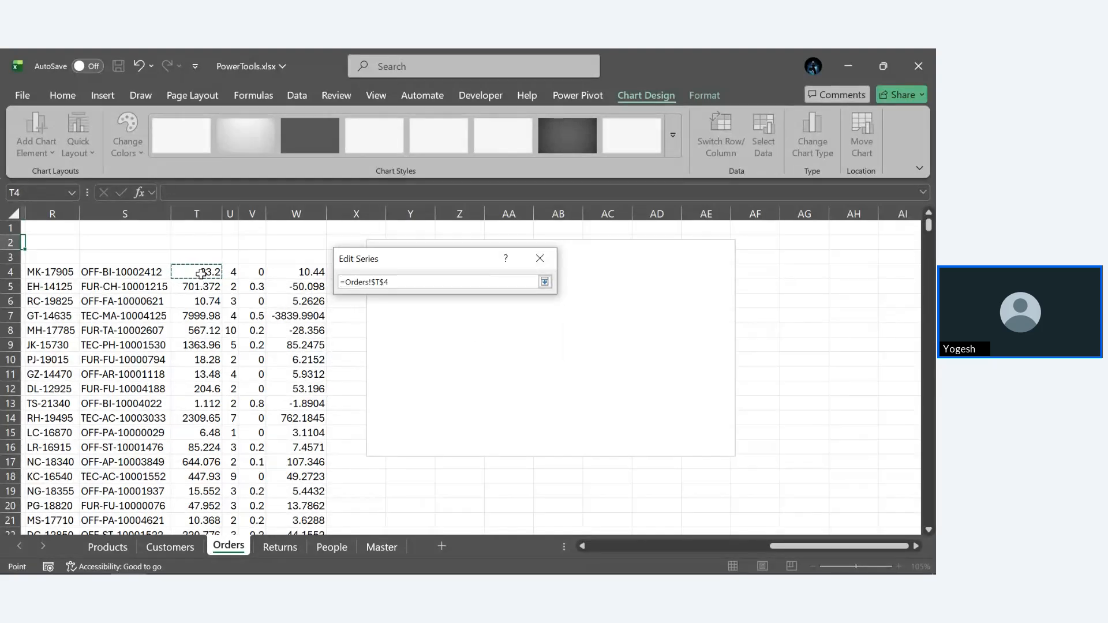
pyautogui.scroll(-20, 201, 273)
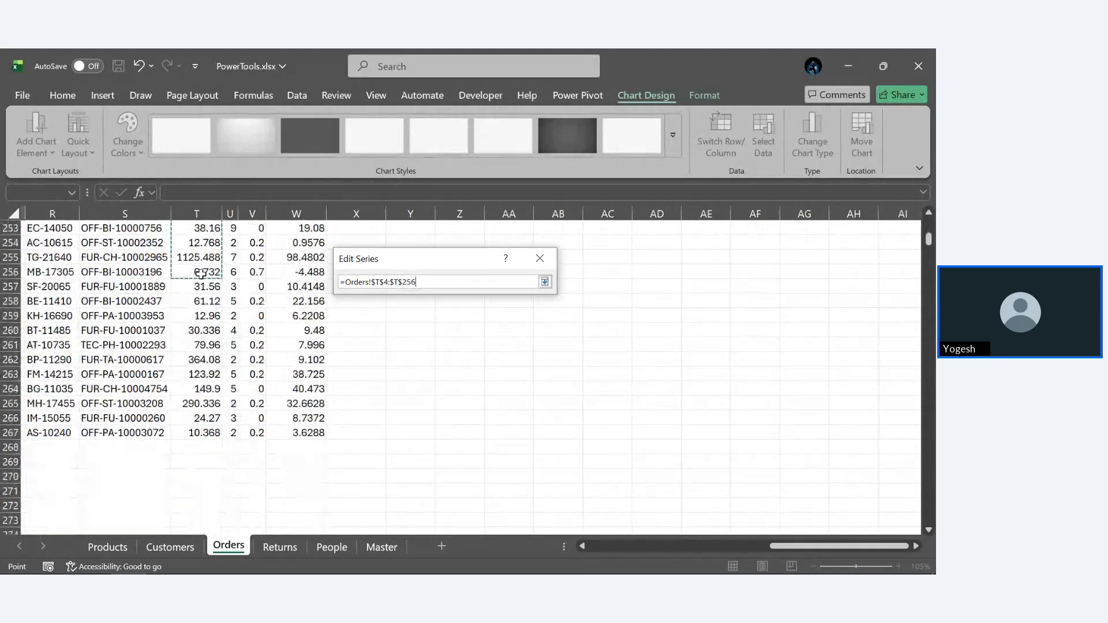
pyautogui.scroll(-14, 201, 273)
pyautogui.scroll(14, 201, 274)
pyautogui.hotkey('shift', 'Down')
pyautogui.hotkey('shift', 'Down')
pyautogui.hotkey('shift', 'Down')
pyautogui.hotkey('shift', 'Down')
pyautogui.hotkey('shift', 'Down')
pyautogui.hotkey('shift', 'Down')
pyautogui.hotkey('shift', 'Down')
pyautogui.hotkey('shift', 'Down')
pyautogui.hotkey('shift', 'Down')
pyautogui.hotkey('shift', 'Down')
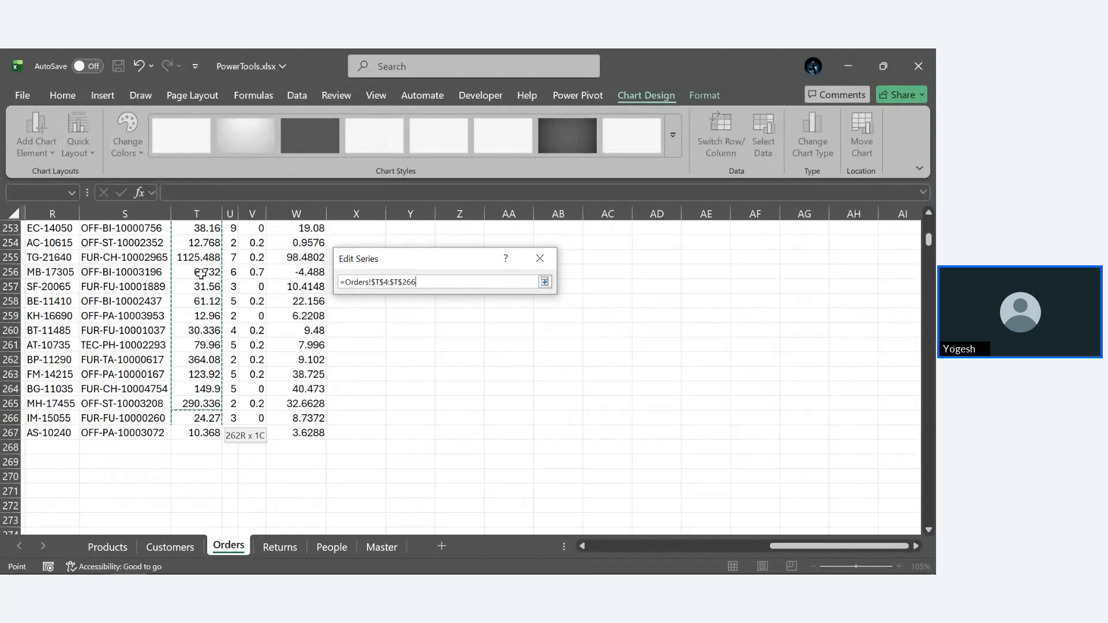
pyautogui.hotkey('shift', 'Down')
pyautogui.press('Return')
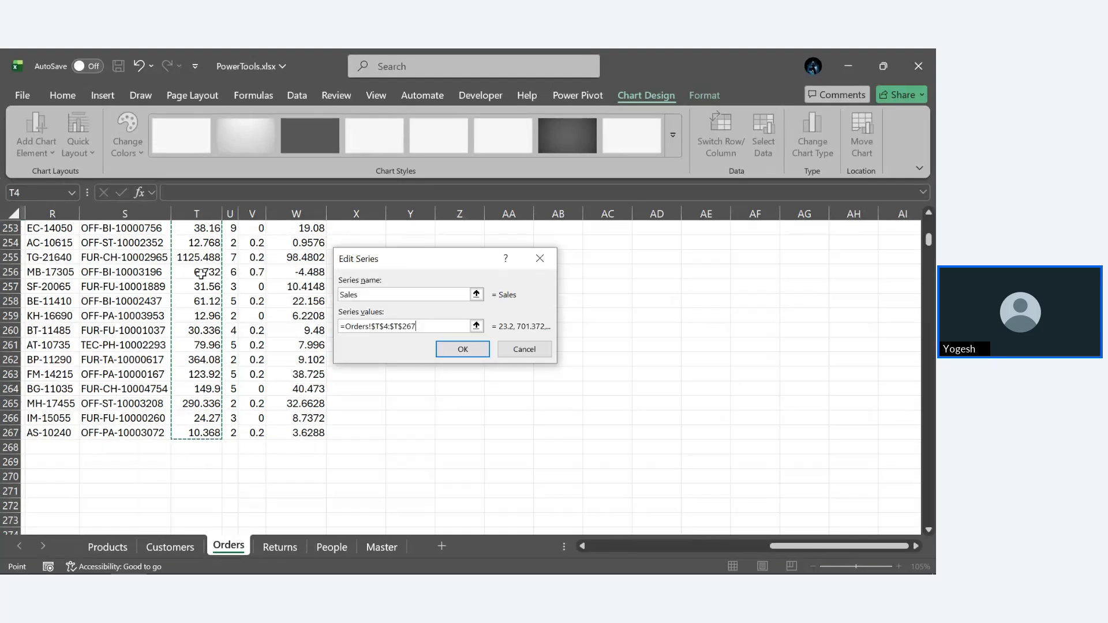
pyautogui.click(461, 349)
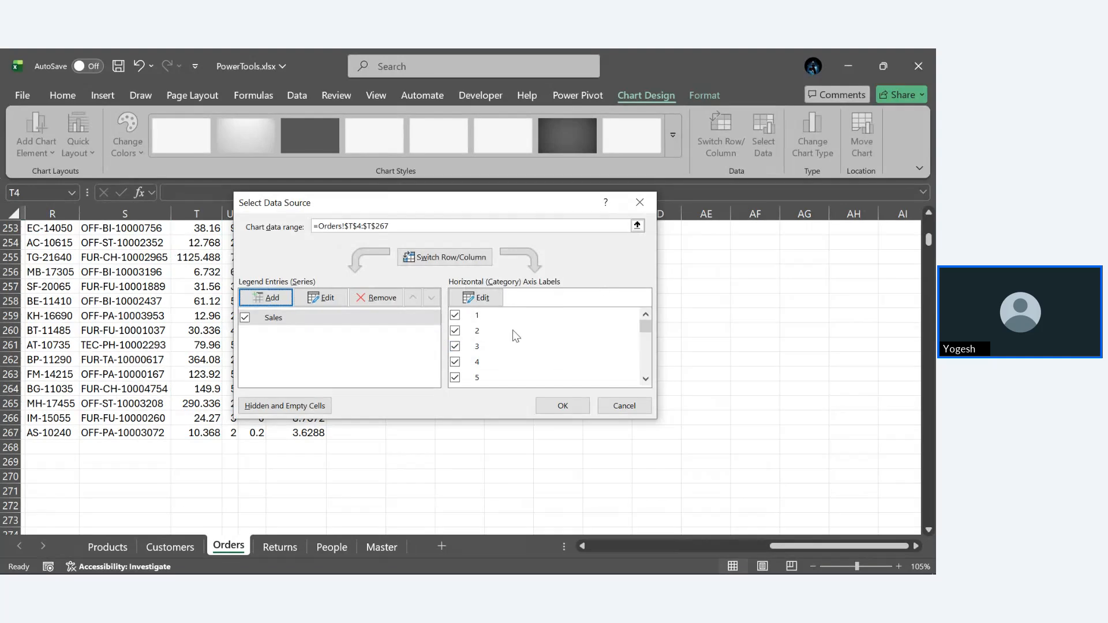
# Set the chart's horizontal axis labels to the order dates in Orders!$O$4:$O$267 and apply the data source.
pyautogui.scroll(-4, 501, 363)
pyautogui.scroll(4, 501, 364)
pyautogui.click(483, 298)
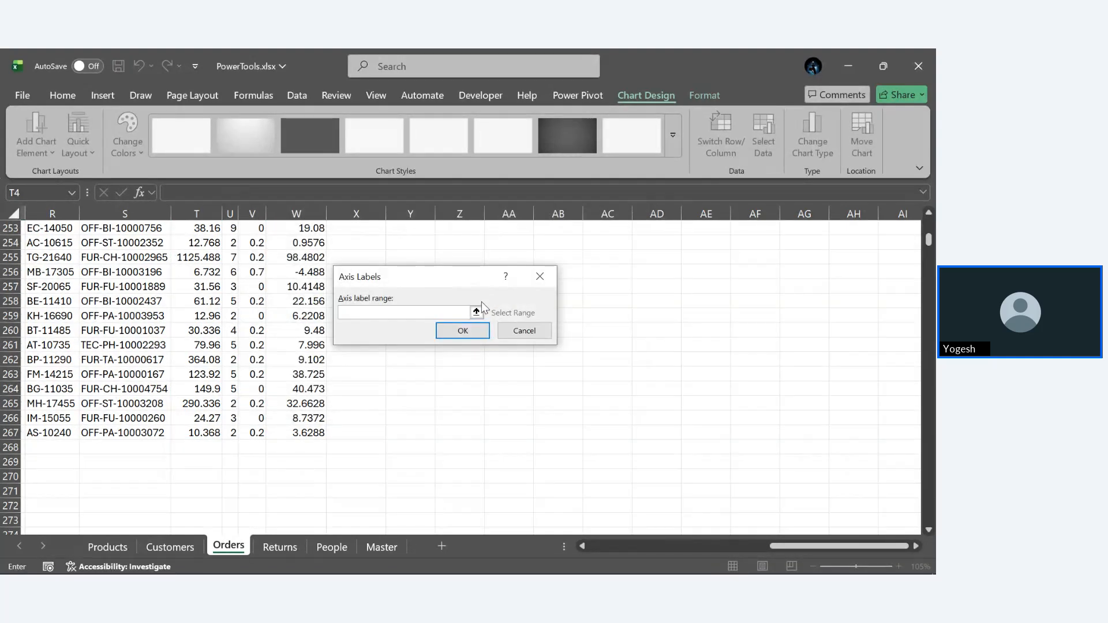
pyautogui.click(475, 312)
pyautogui.hscroll(-2, 252, 362)
pyautogui.hscroll(-1, 253, 362)
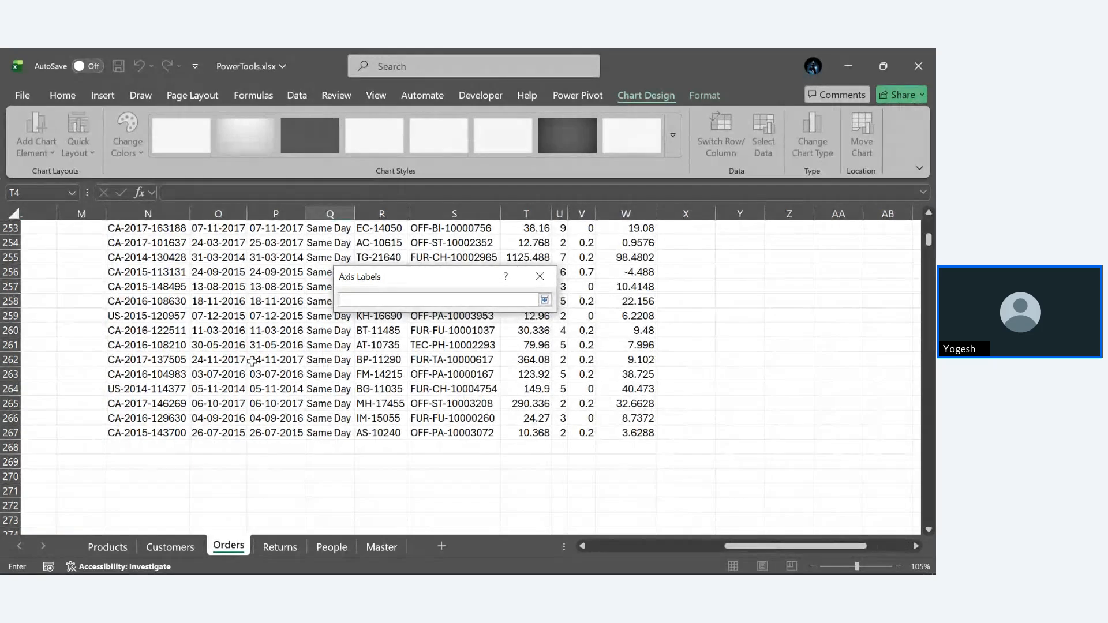
pyautogui.scroll(20, 252, 361)
pyautogui.scroll(20, 252, 361)
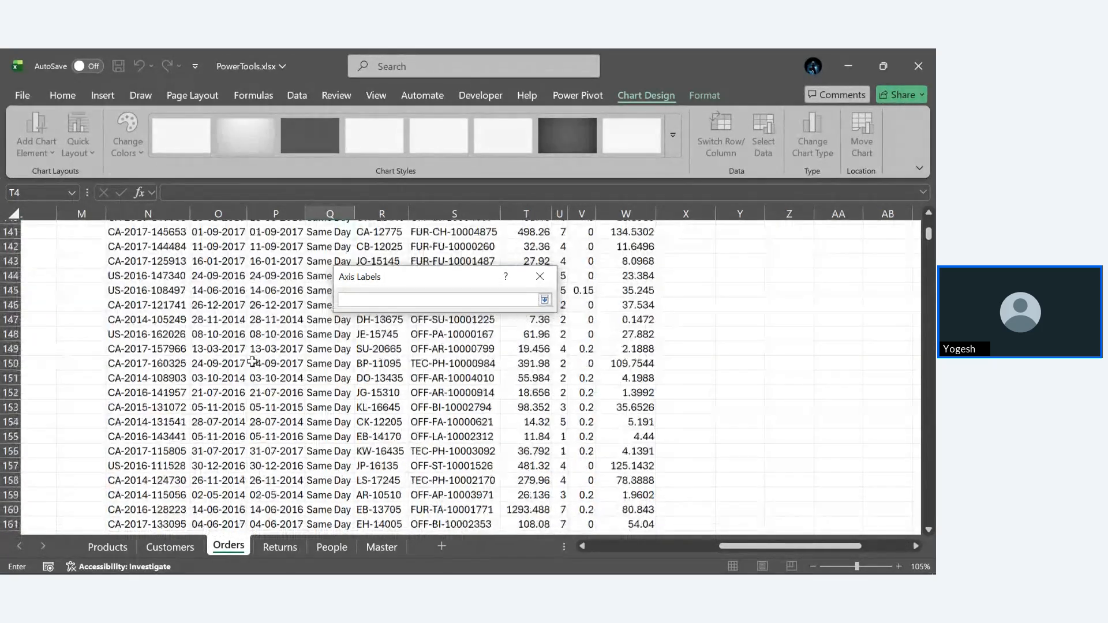
pyautogui.scroll(8, 253, 362)
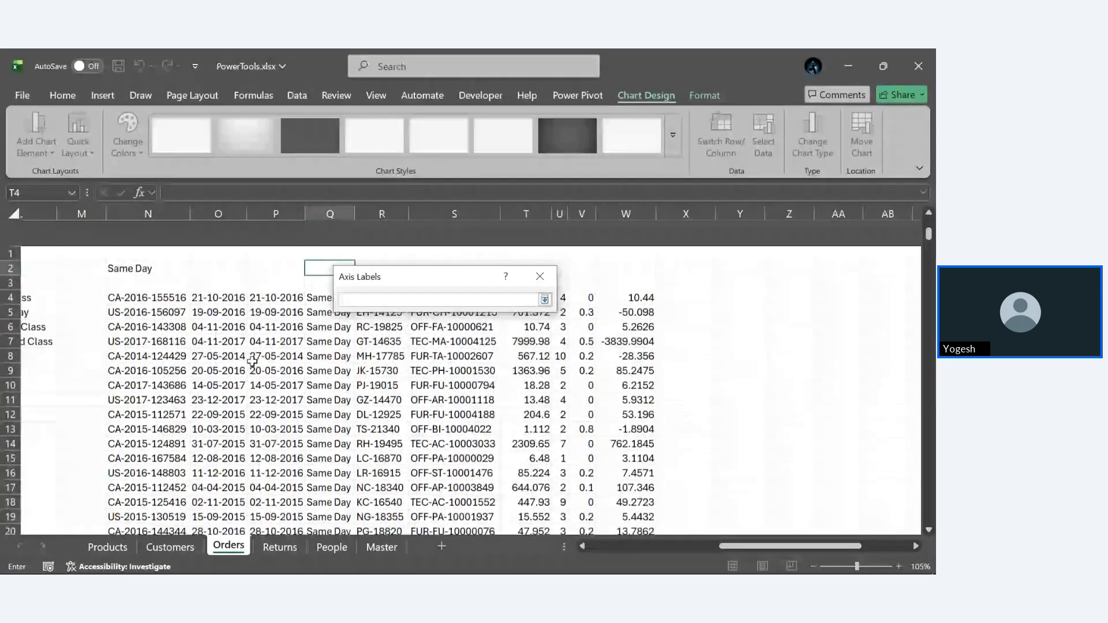
pyautogui.click(216, 272)
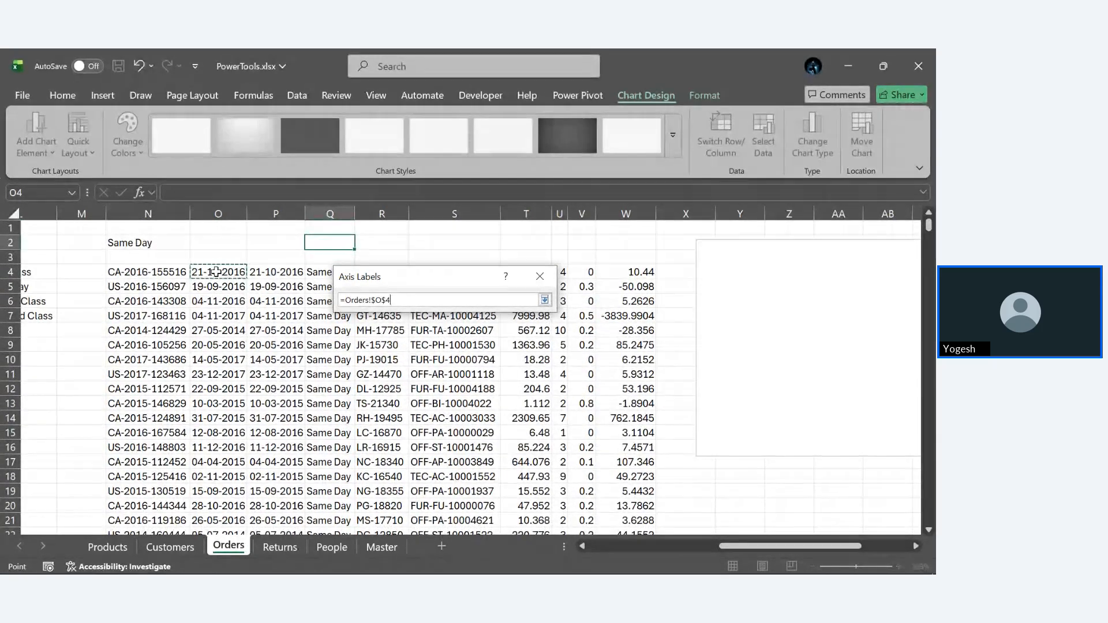
pyautogui.hotkey('shift', 'pagedown')
pyautogui.hotkey('shift', 'pagedown')
pyautogui.hotkey('shift', 'pagedown')
pyautogui.hotkey('shift', 'pagedown')
pyautogui.hotkey('shift', 'pagedown')
pyautogui.hotkey('shift', 'pagedown')
pyautogui.hotkey('shift', 'pagedown')
pyautogui.hotkey('shift', 'pagedown')
pyautogui.hotkey('shift', 'pagedown')
pyautogui.hotkey('shift', 'pagedown')
pyautogui.hotkey('shift', 'pagedown')
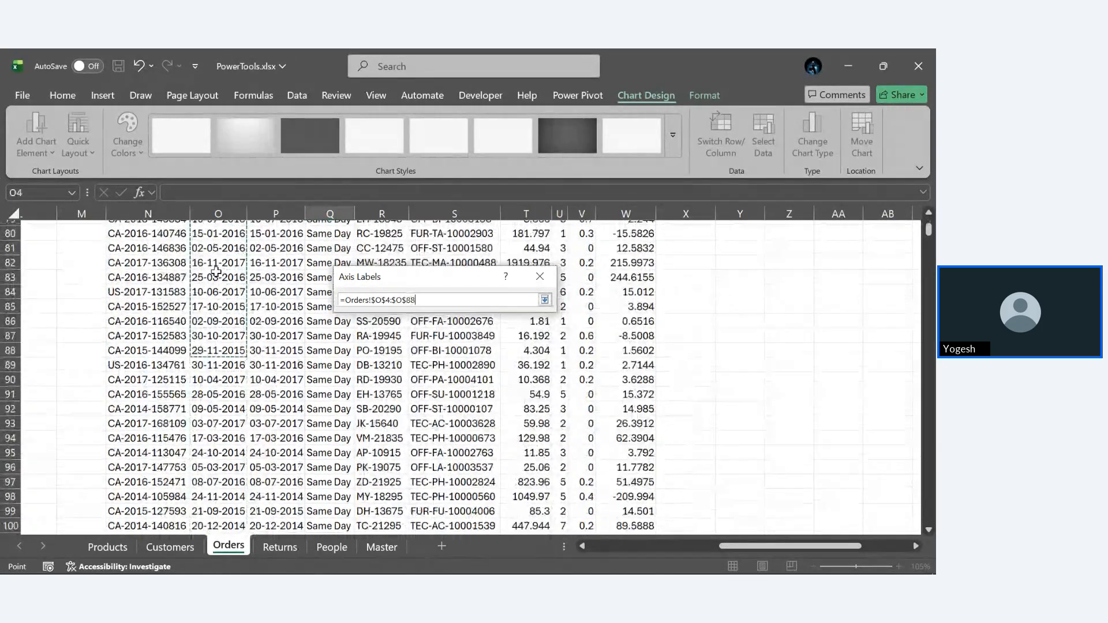
pyautogui.hotkey('shift', 'pagedown')
pyautogui.hotkey('shift', 'pagedown')
pyautogui.hotkey('shift', 'pagedown')
pyautogui.hotkey('shift', 'pageup')
pyautogui.hotkey('shift', 'pageup')
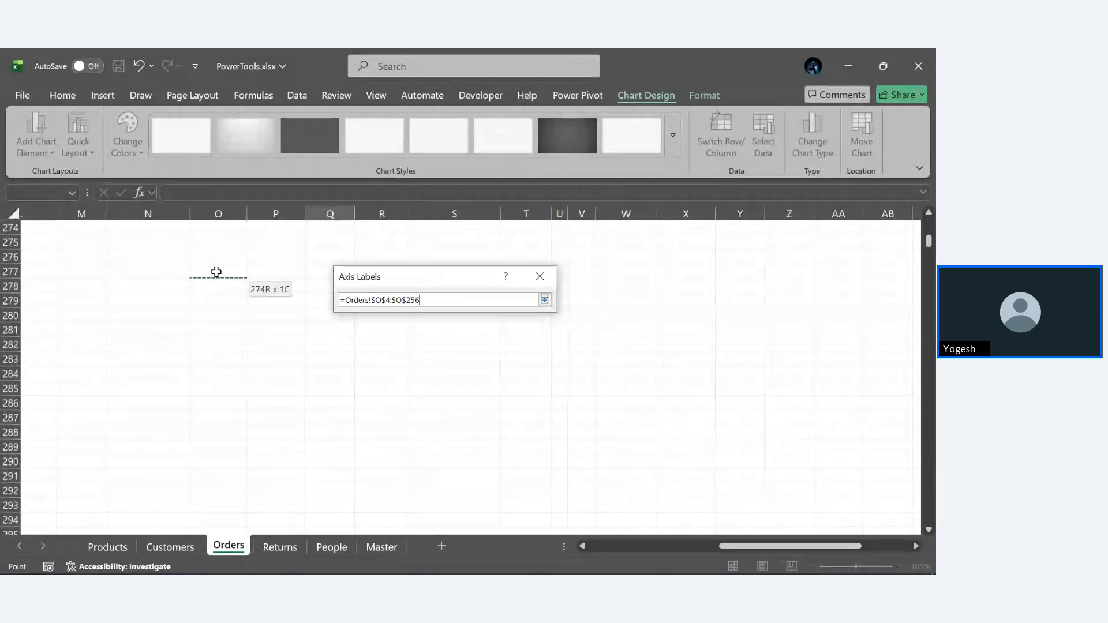
pyautogui.hotkey('shift', 'Down')
pyautogui.hotkey('shift', 'Down')
pyautogui.hotkey('shift', 'Down')
pyautogui.hotkey('shift', 'Down')
pyautogui.hotkey('shift', 'Down')
pyautogui.hotkey('shift', 'Down')
pyautogui.hotkey('shift', 'Down')
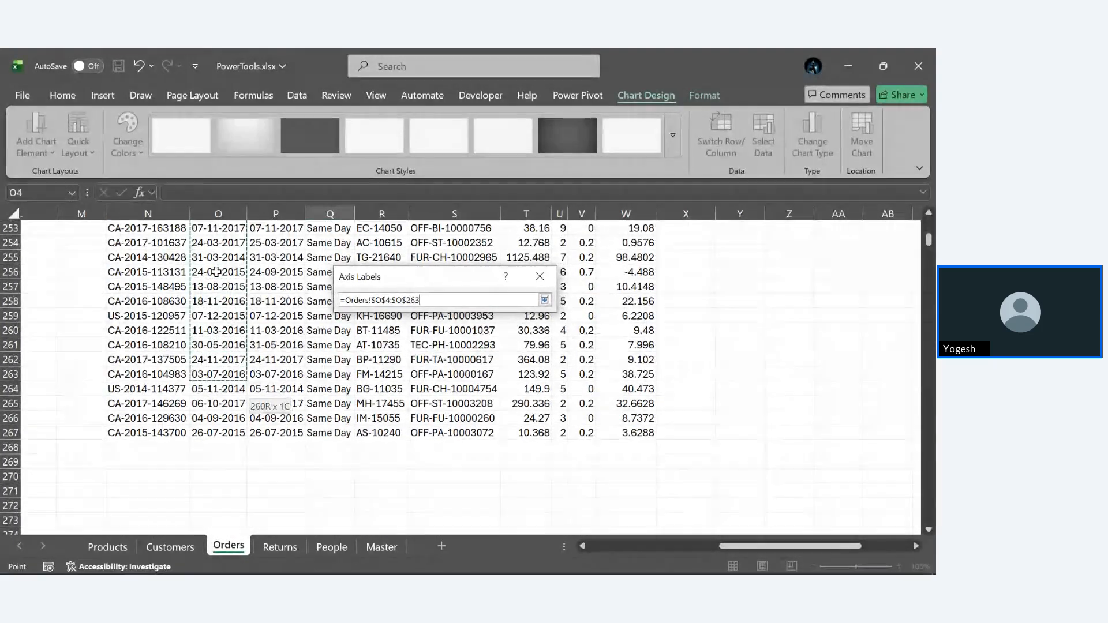
pyautogui.hotkey('shift', 'Down')
pyautogui.press('Return')
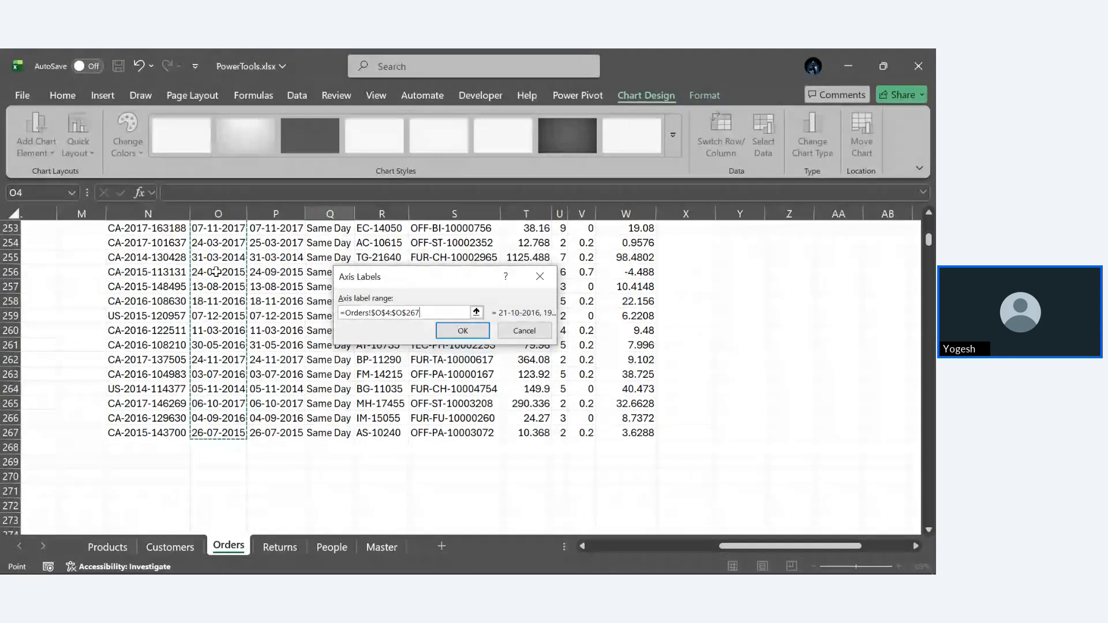
pyautogui.click(468, 335)
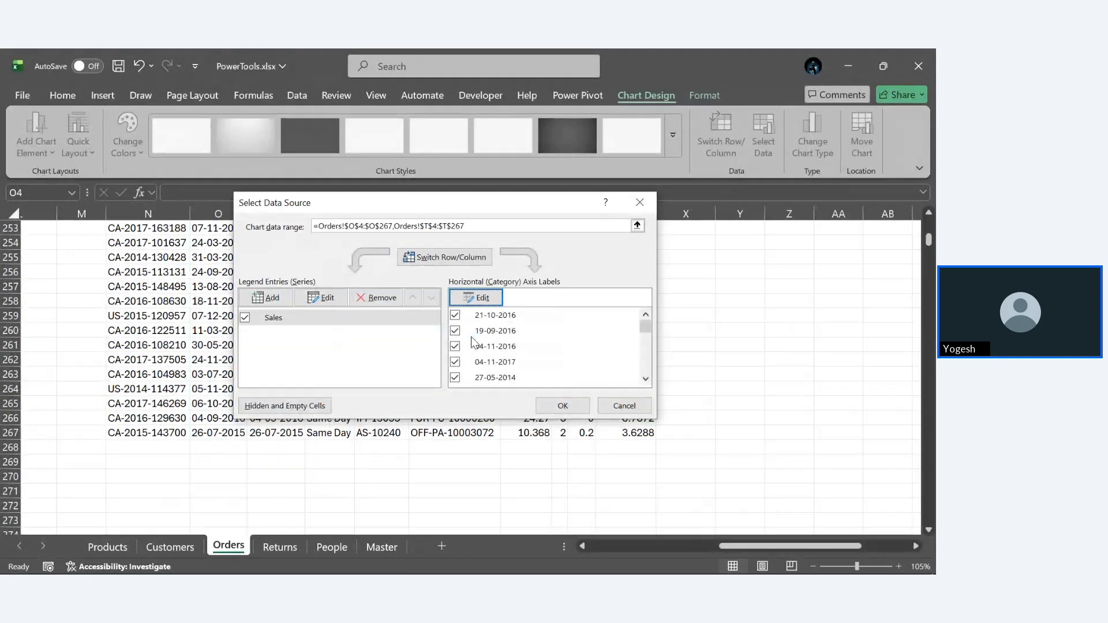
pyautogui.click(563, 406)
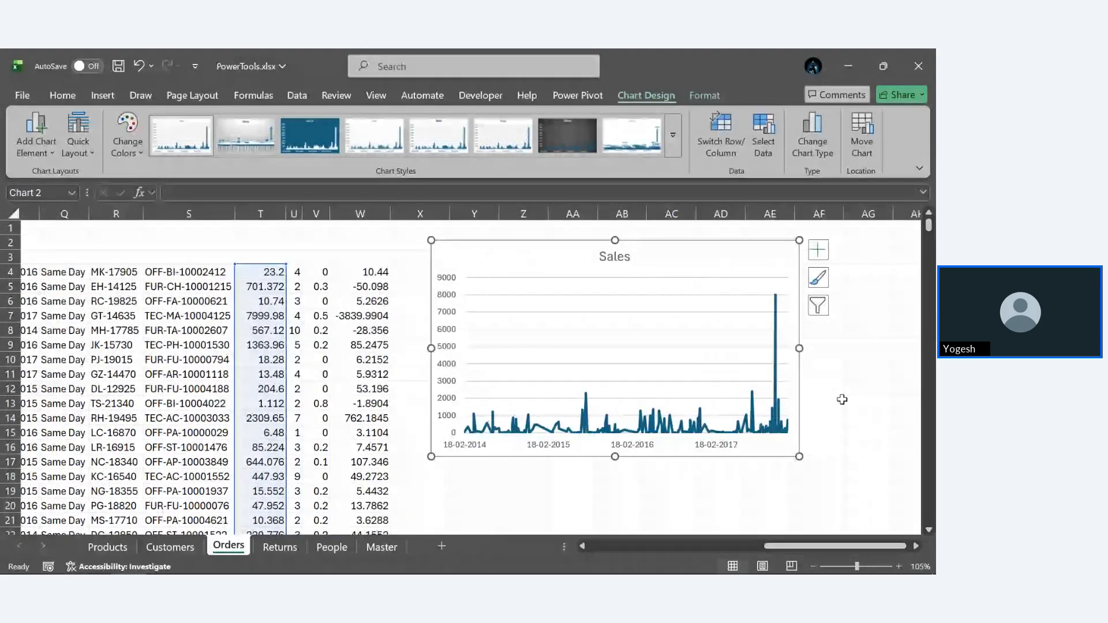
# Switch the ship mode dropdown in cell N2 through First Class and Standard Class, ending on Second Class, to test the Sales chart.
pyautogui.scroll(-3, 841, 400)
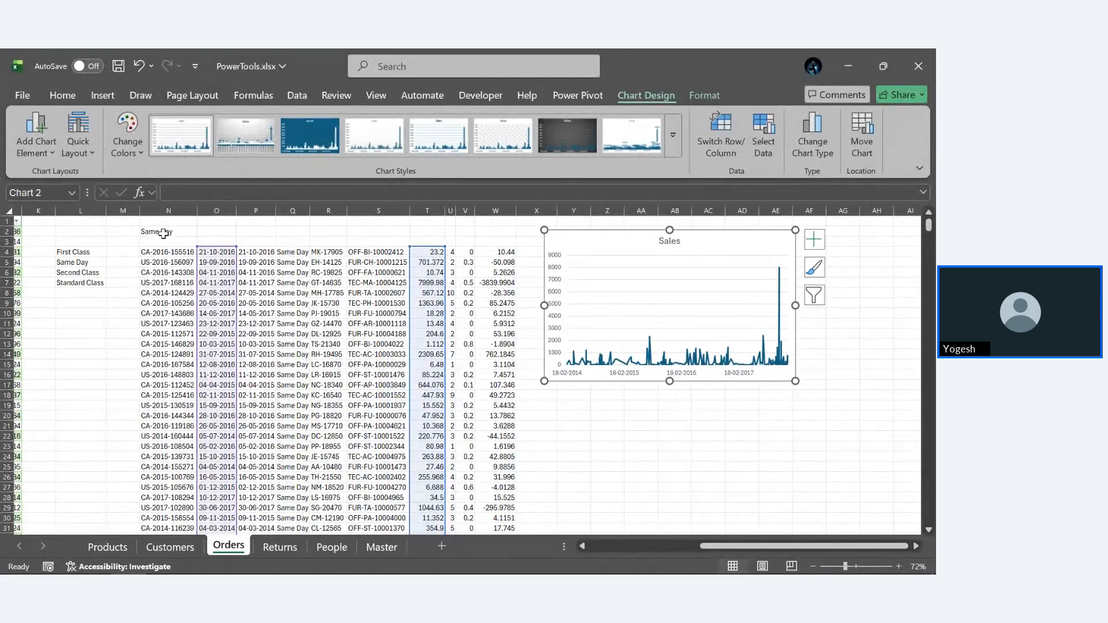
pyautogui.click(162, 232)
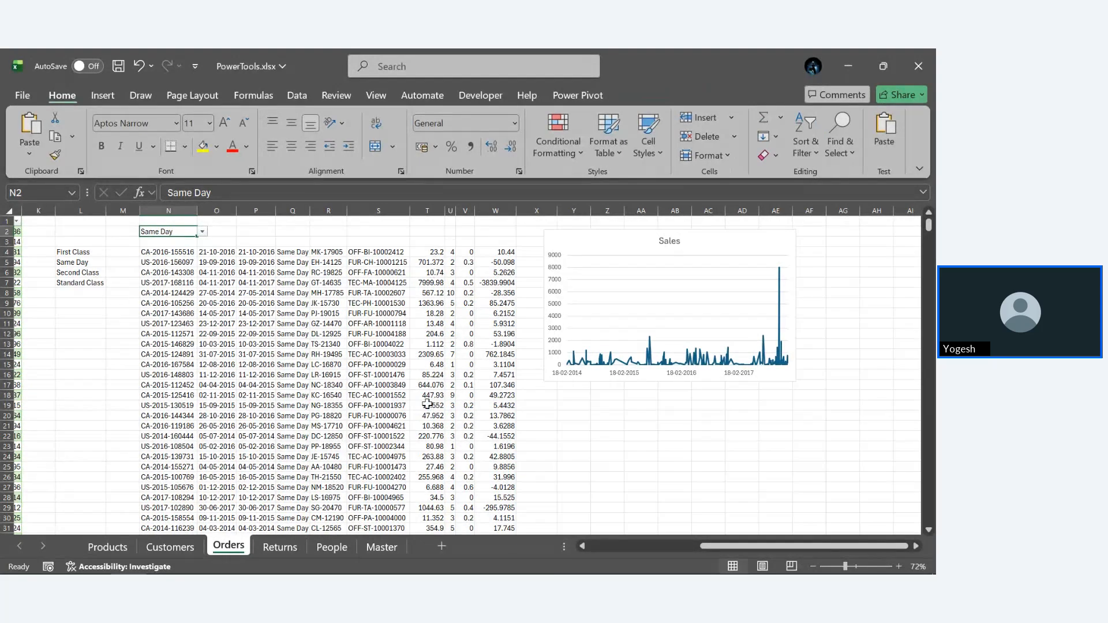
pyautogui.click(202, 231)
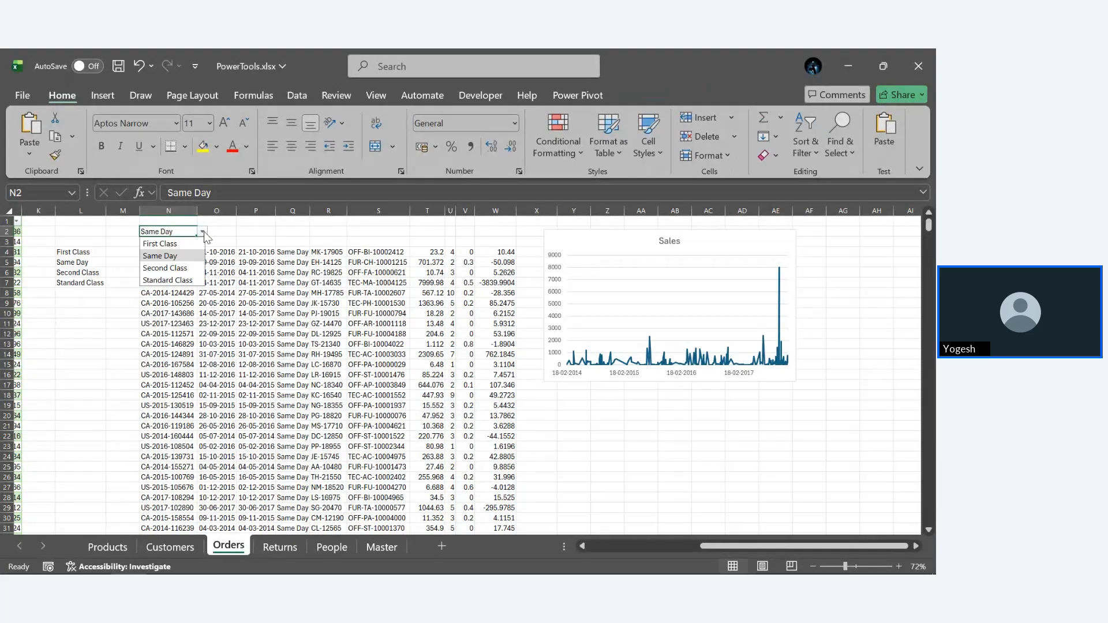
pyautogui.click(174, 243)
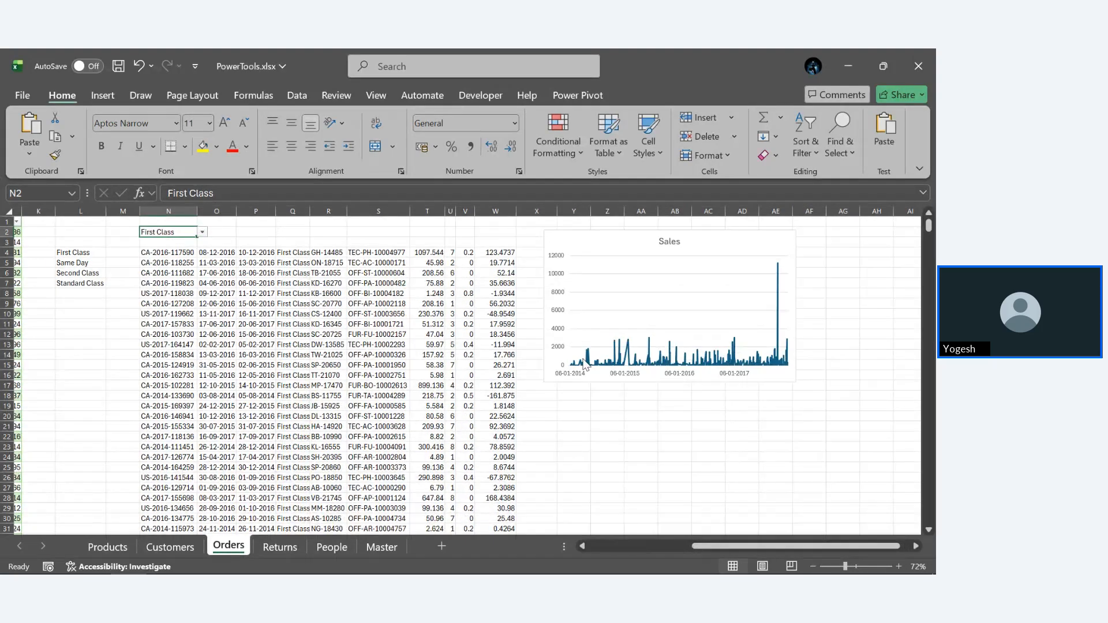
pyautogui.click(202, 232)
pyautogui.click(168, 280)
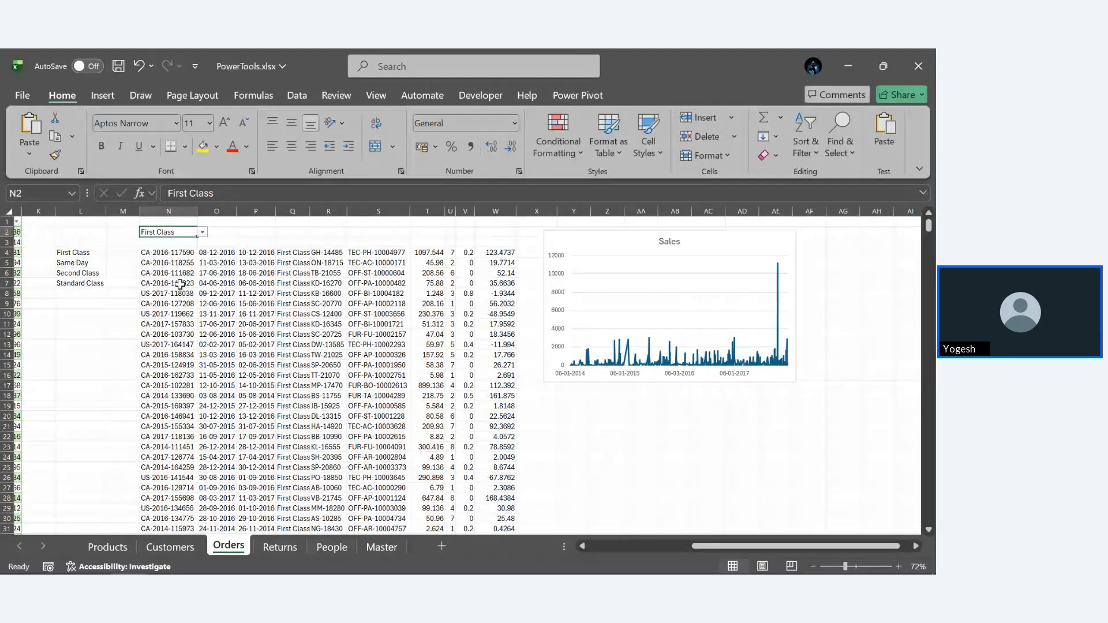
pyautogui.click(203, 232)
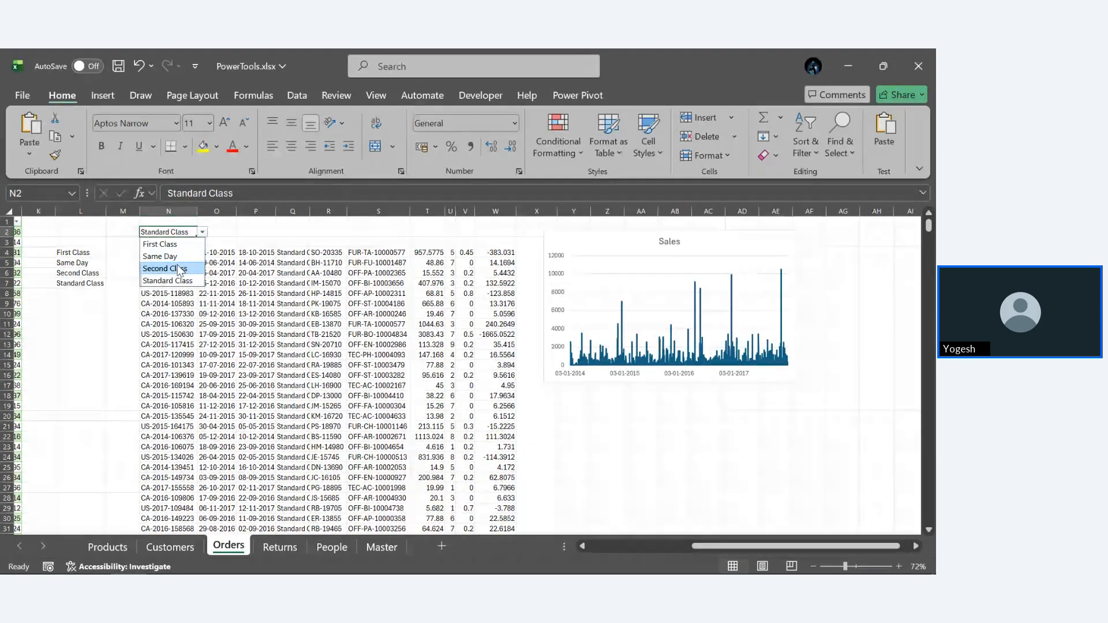
pyautogui.click(170, 270)
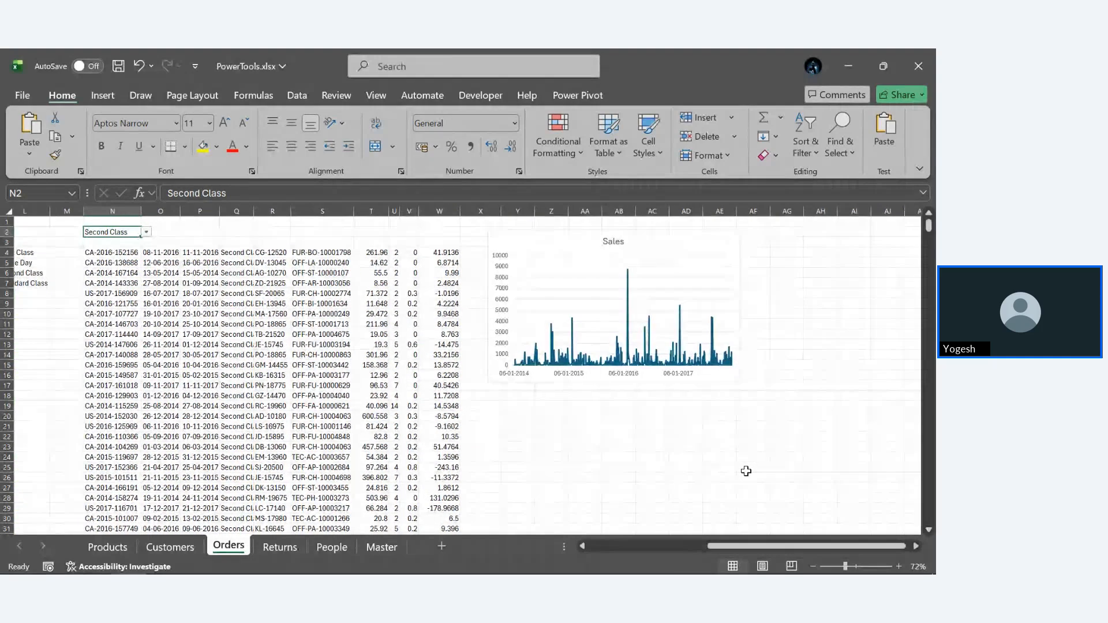
# Open the FILTER formula in cell N4 at high zoom to examine its arguments and its reference to N2.
pyautogui.scroll(4, 746, 471)
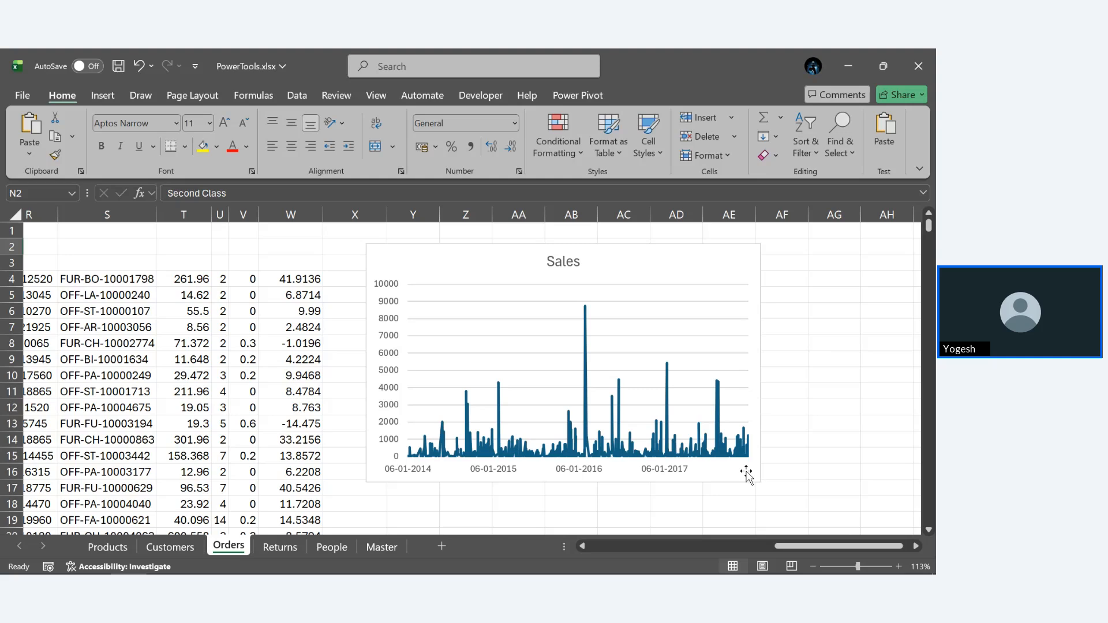
pyautogui.hscroll(-5, 404, 392)
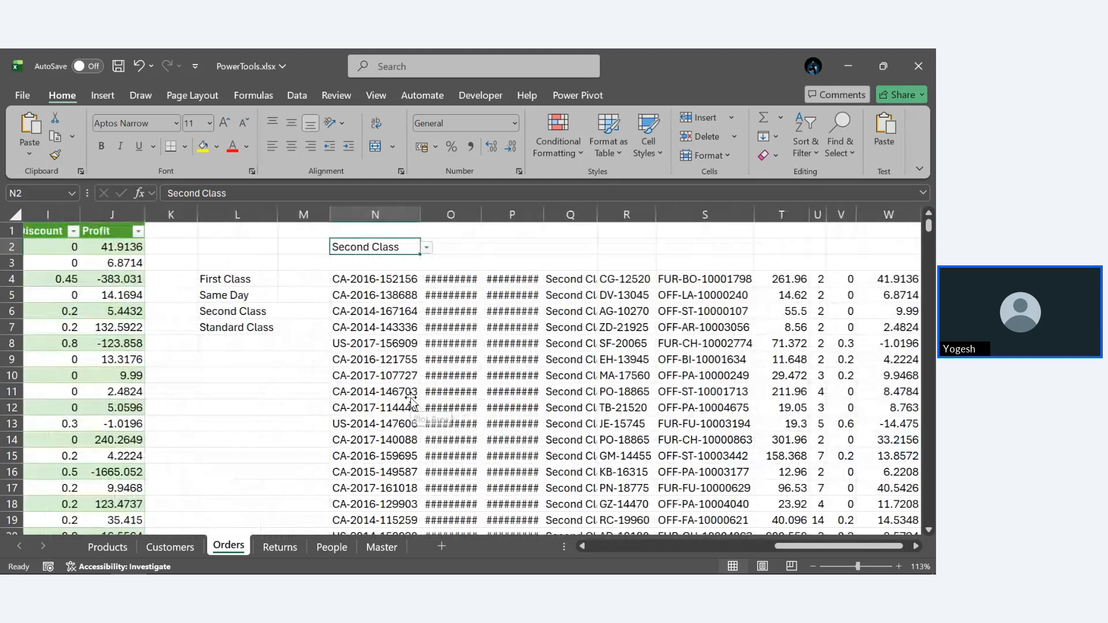
pyautogui.doubleClick(384, 278)
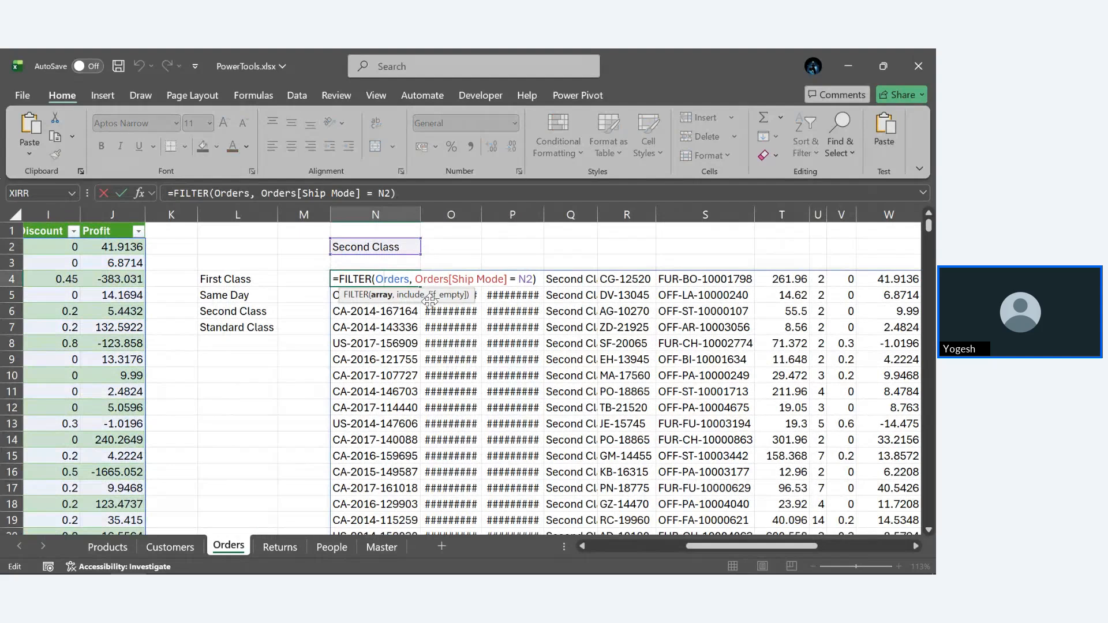
pyautogui.press('Escape')
pyautogui.scroll(19, 430, 301)
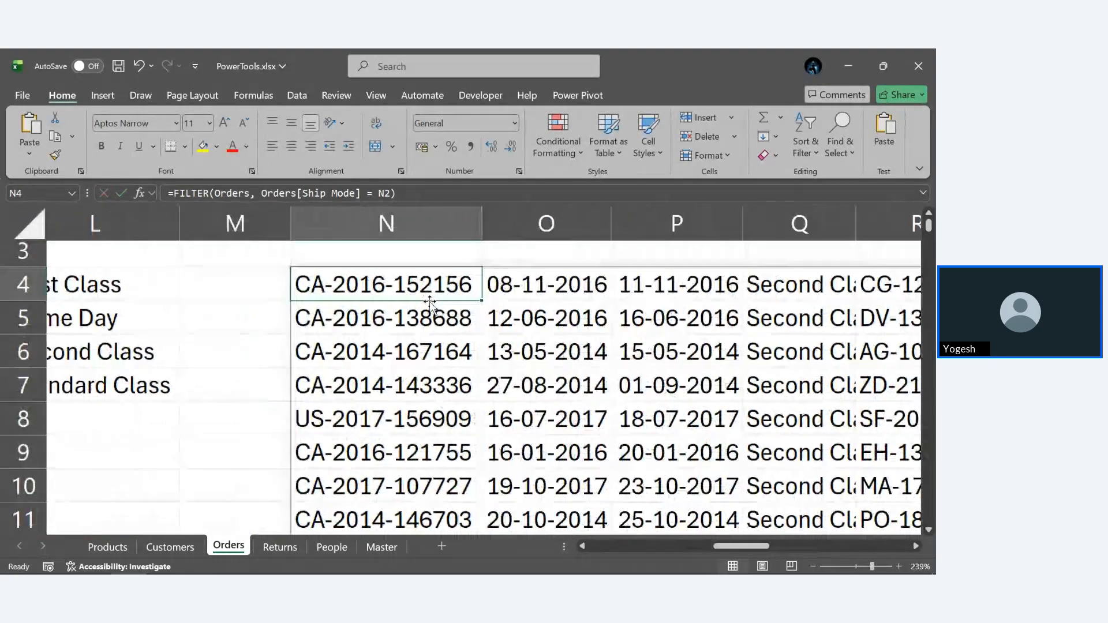
pyautogui.scroll(2, 429, 301)
pyautogui.doubleClick(401, 386)
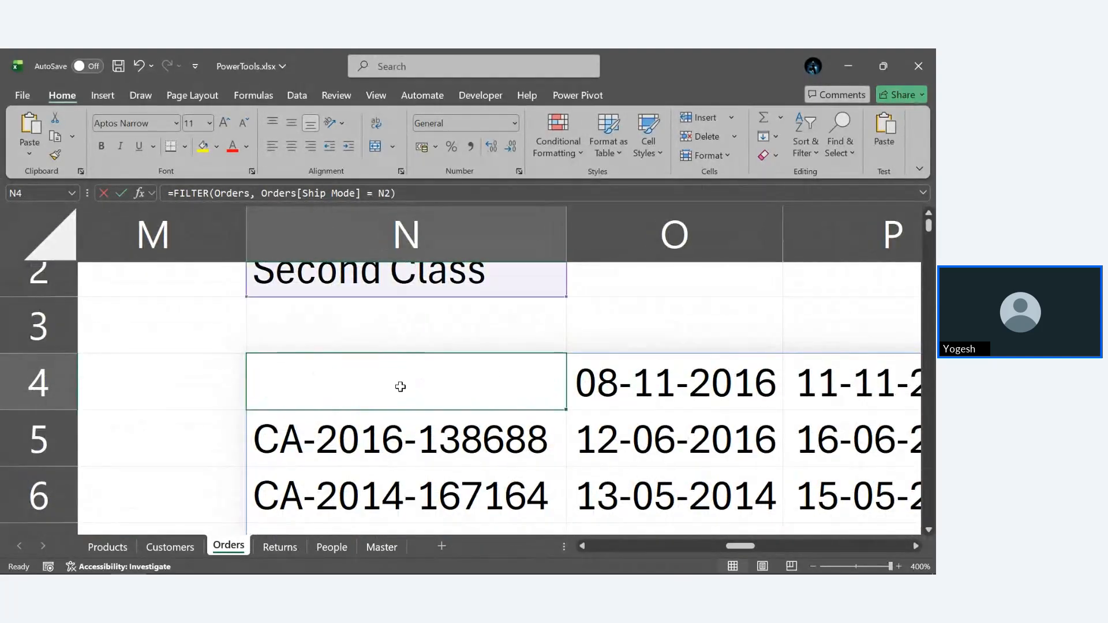
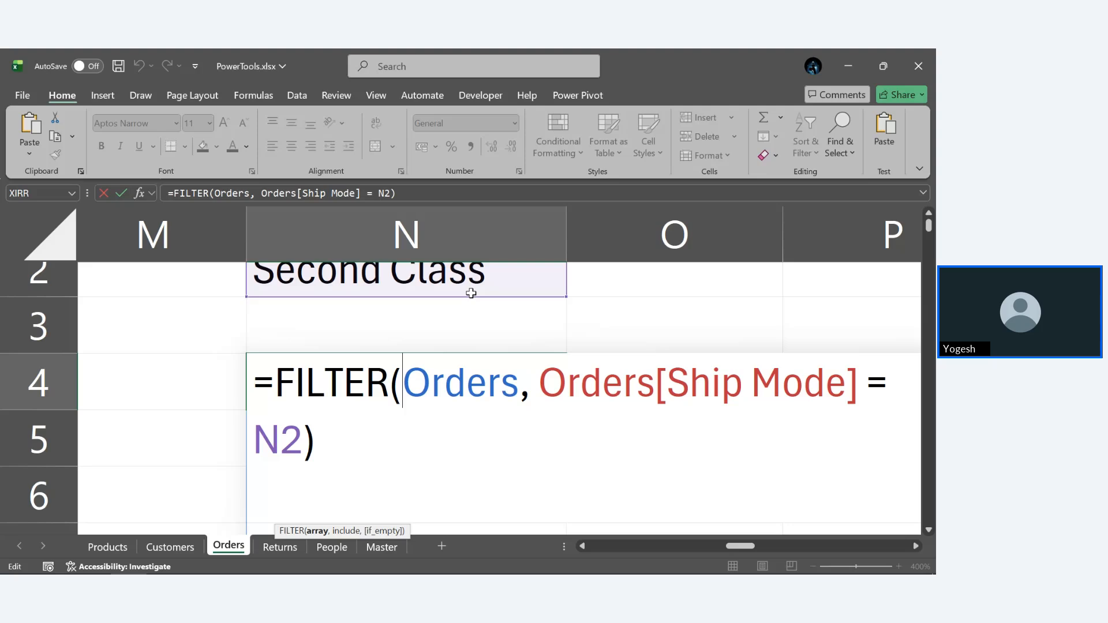
pyautogui.scroll(1, 470, 293)
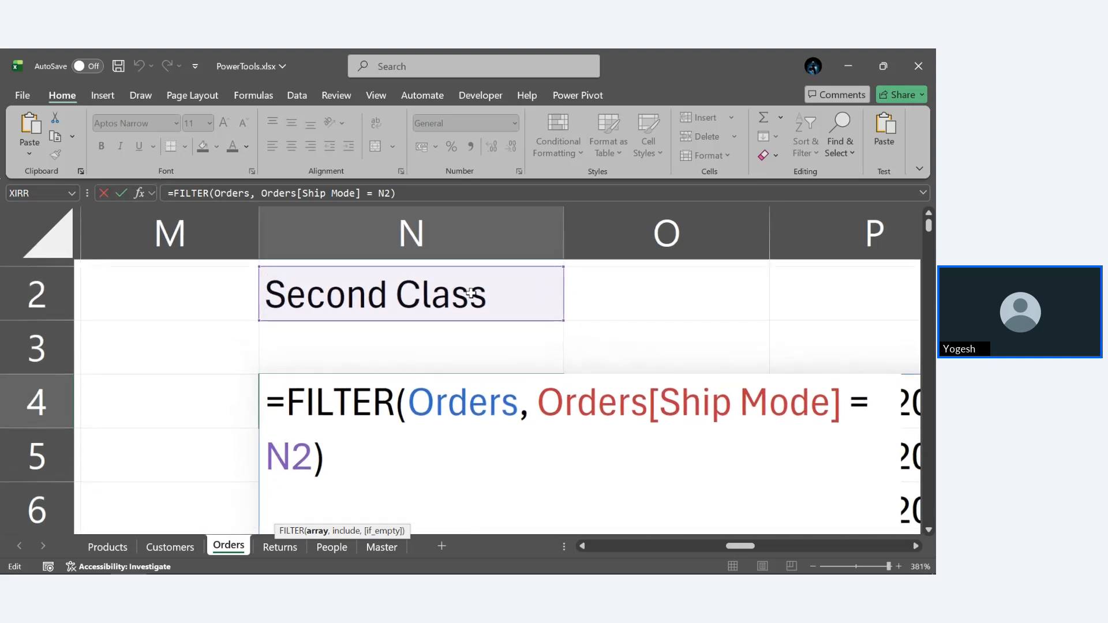
# Close the FILTER formula in cell N4 and return the sheet to 100% zoom.
pyautogui.hscroll(-2, 471, 293)
pyautogui.hotkey('ctrl', 'Return')
pyautogui.scroll(-10, 471, 293)
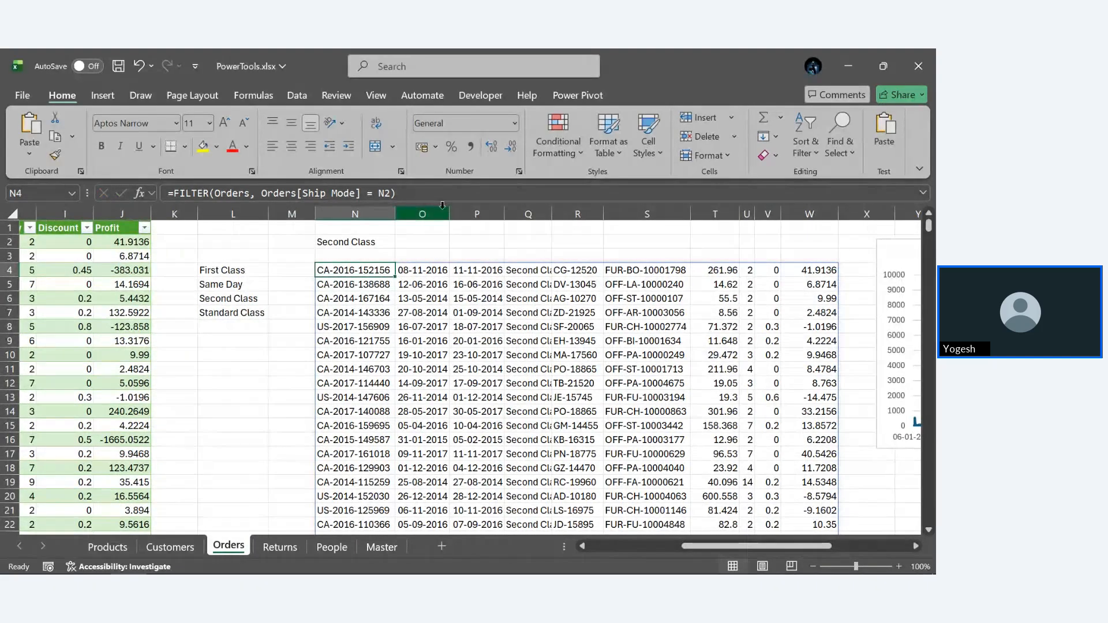
# Narrow column O below the width of its order dates and widen it again to fit them.
pyautogui.moveTo(450, 215); pyautogui.dragTo(434, 215)
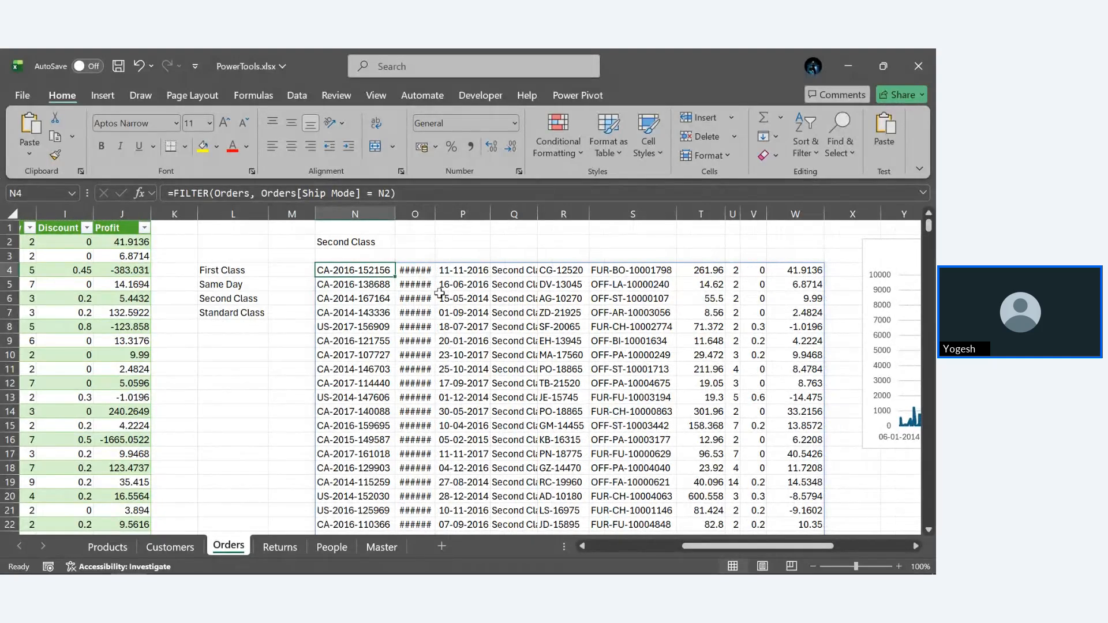
pyautogui.moveTo(435, 217); pyautogui.dragTo(449, 215)
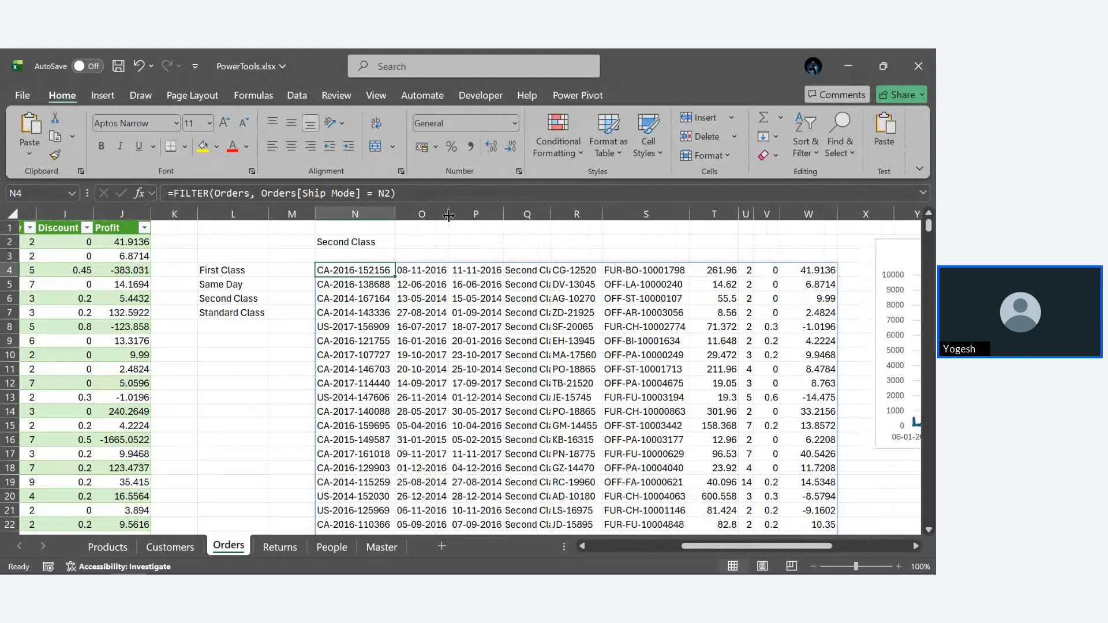
pyautogui.click(472, 245)
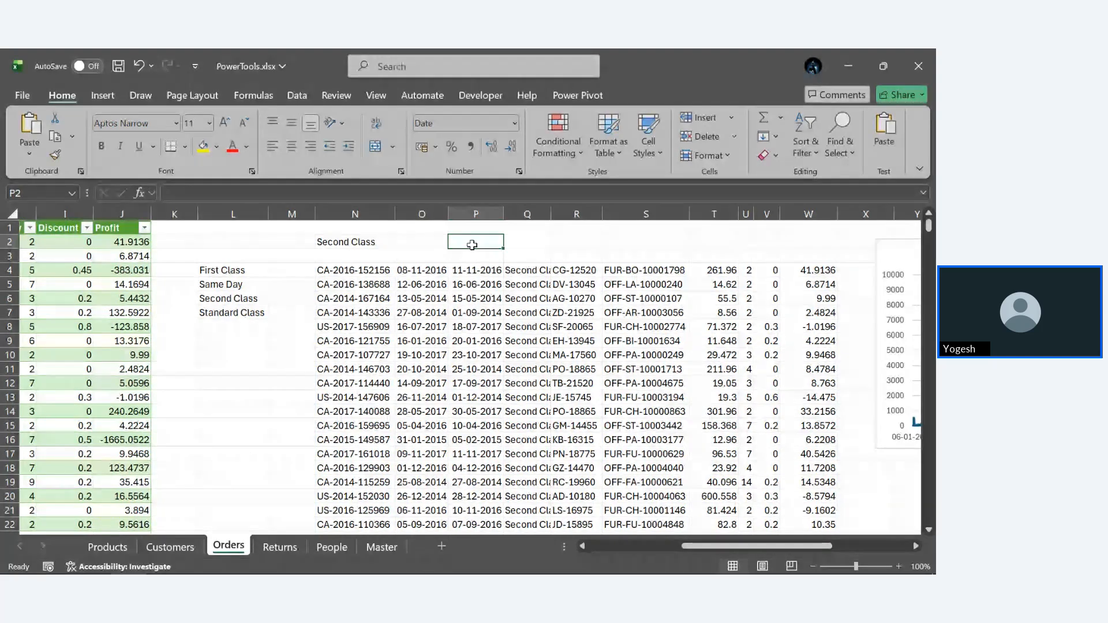
# Delete the Sales line chart beside the filtered results.
pyautogui.hscroll(4, 472, 244)
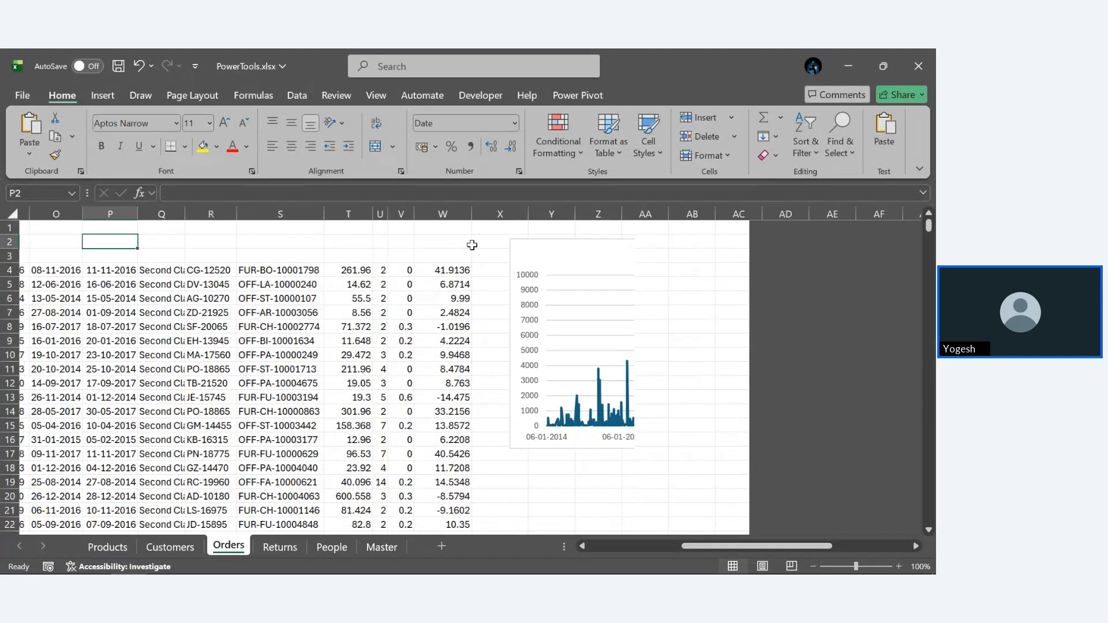
pyautogui.hscroll(1, 472, 244)
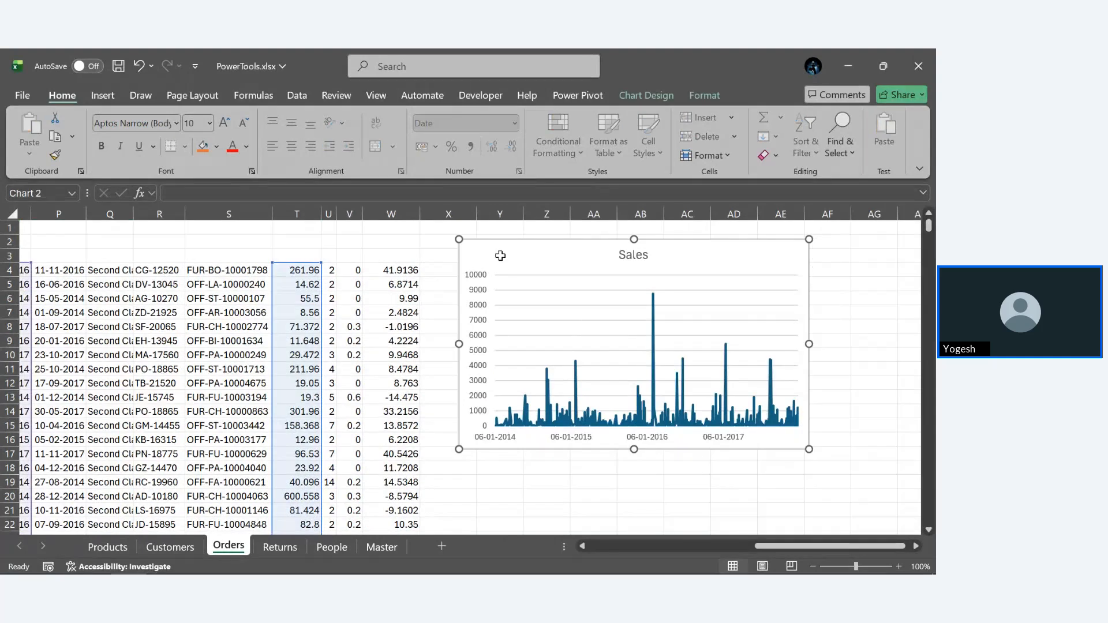
pyautogui.press('Delete')
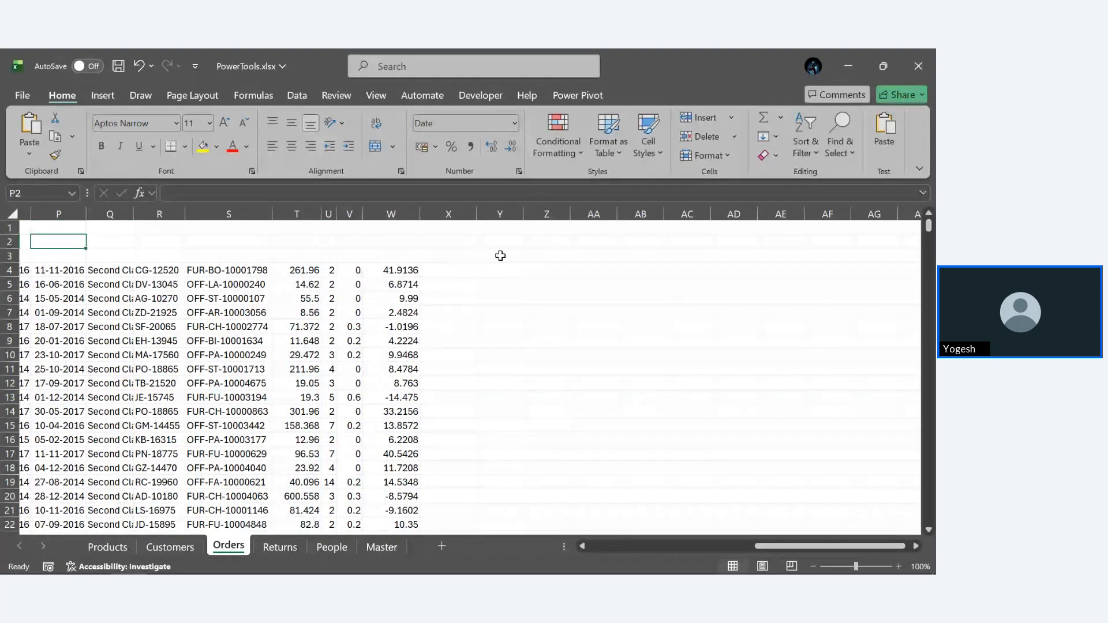
# Insert an empty 2-D line chart and move it beside the filtered results, clear of the data.
pyautogui.click(104, 96)
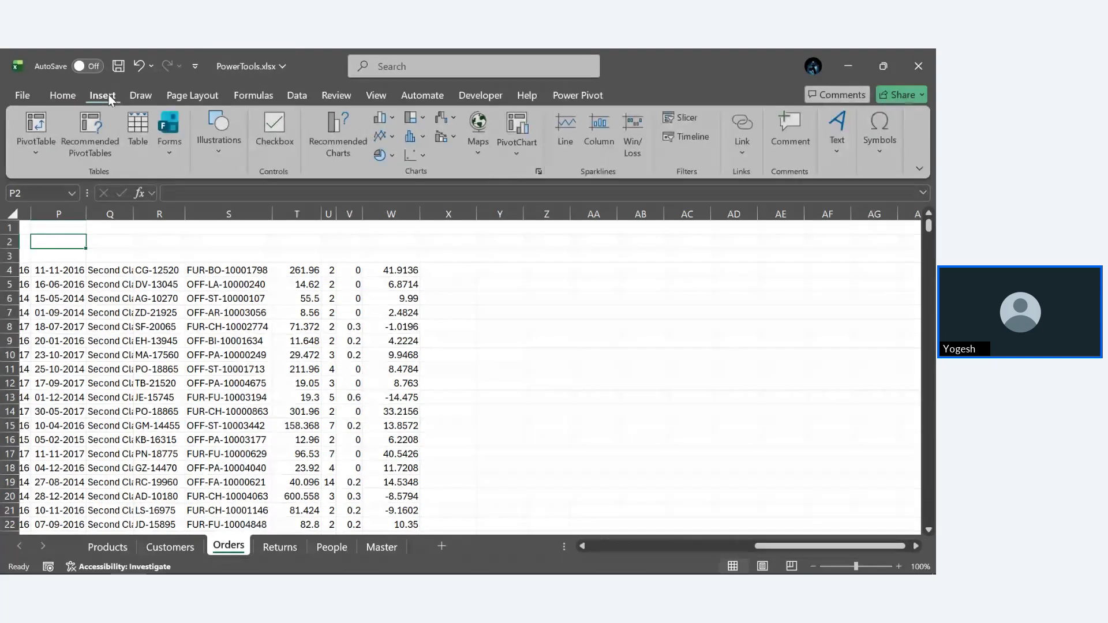
pyautogui.click(382, 136)
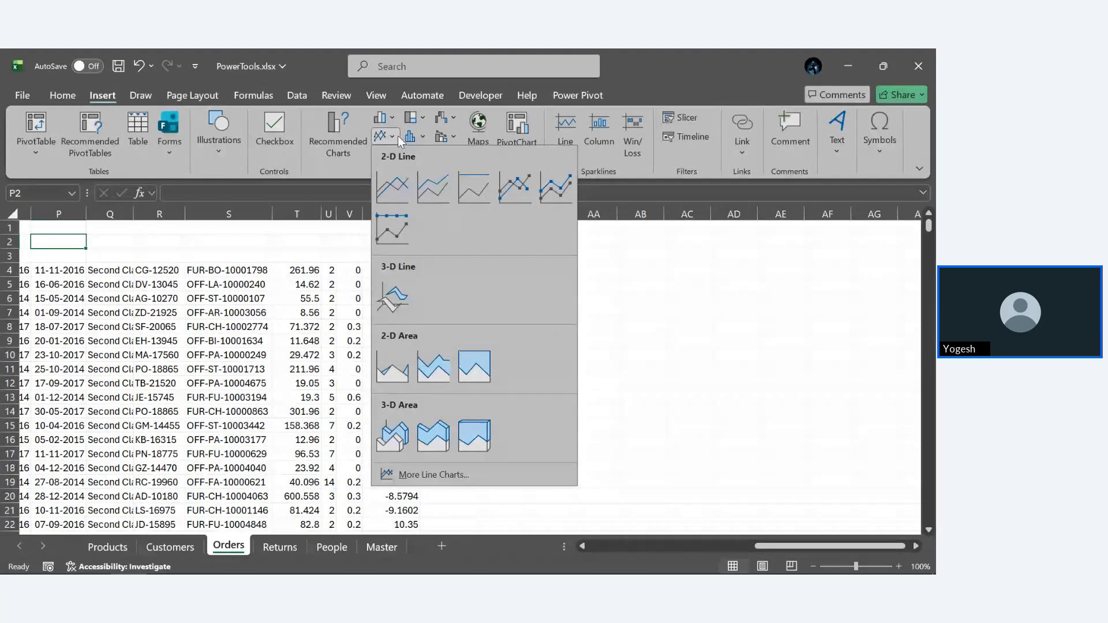
pyautogui.click(395, 192)
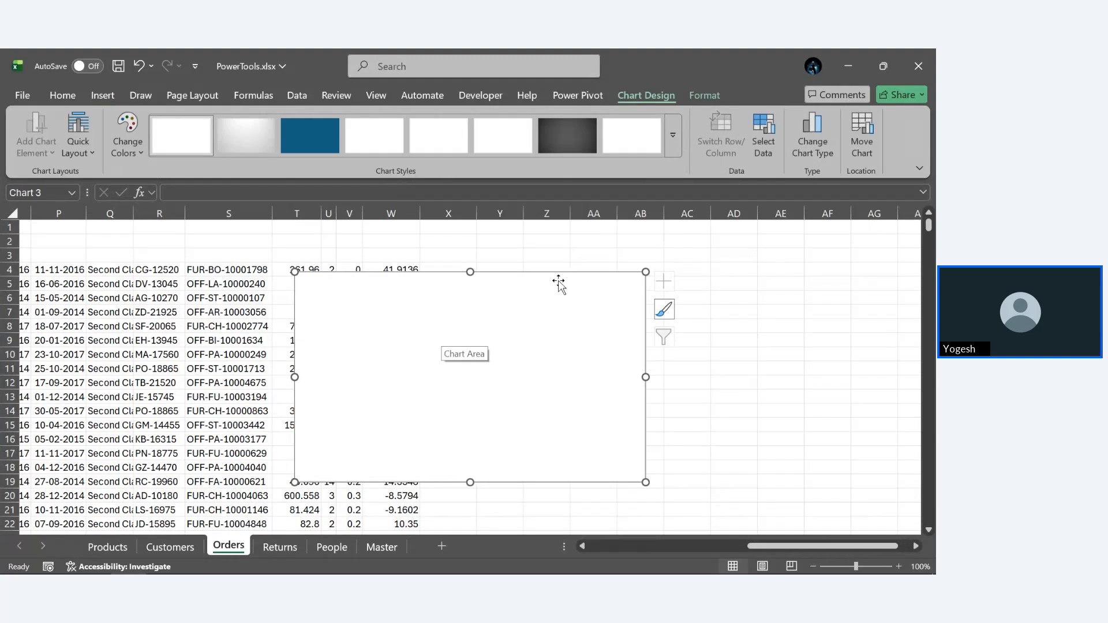
pyautogui.moveTo(557, 285); pyautogui.dragTo(728, 272)
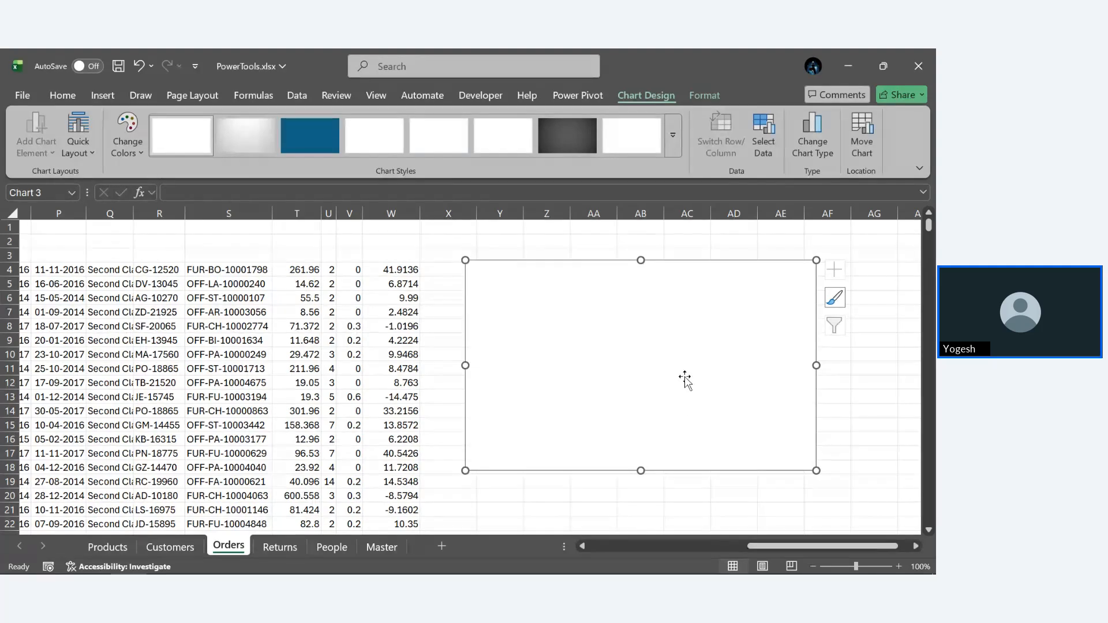
# Add a data series named Sales to the empty chart's data source and open its values for range selection.
pyautogui.rightClick(682, 377)
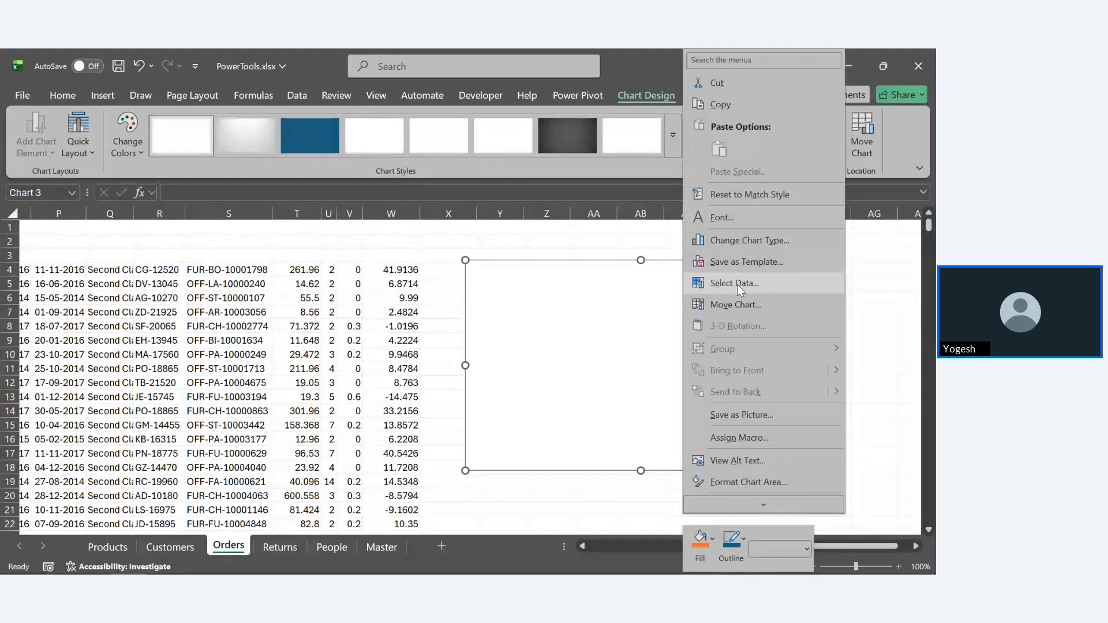
pyautogui.click(736, 284)
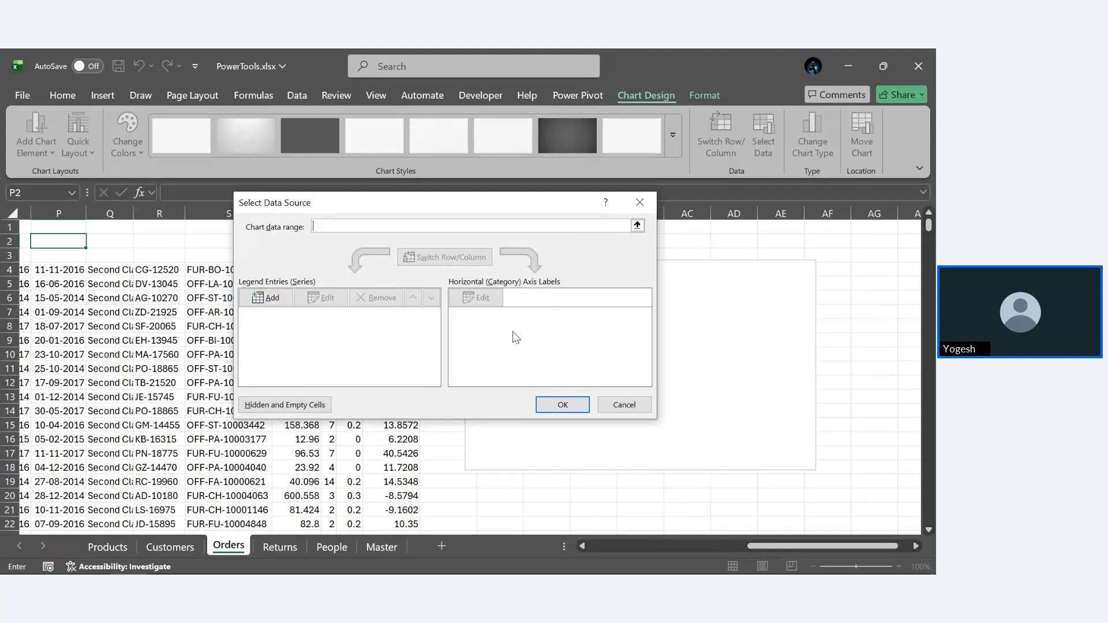
pyautogui.click(266, 298)
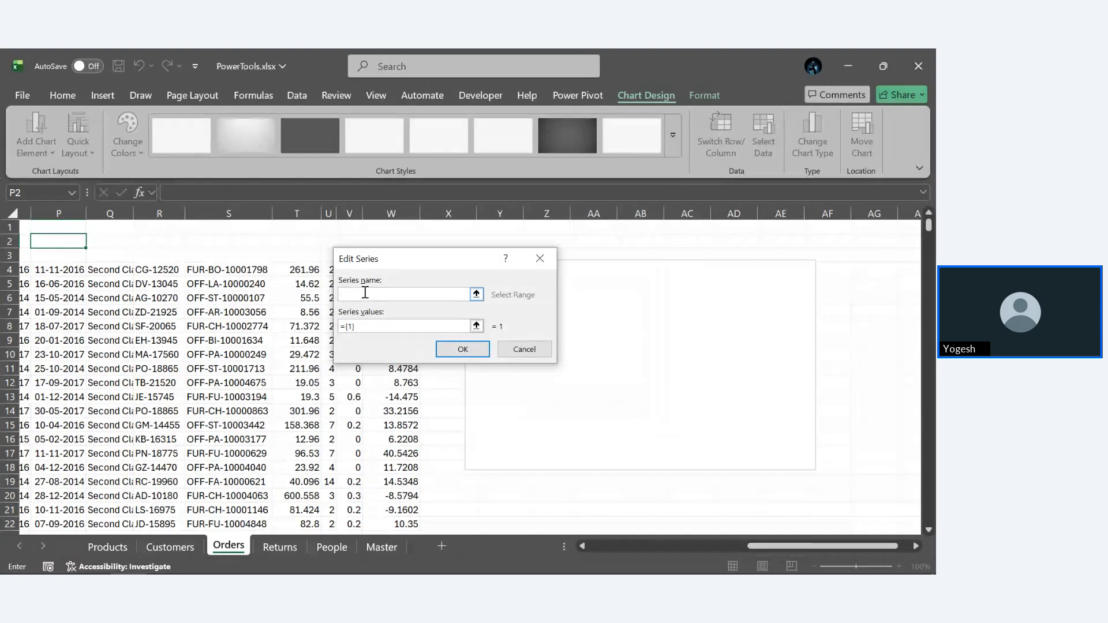
pyautogui.write('Sales')
pyautogui.press('Tab')
pyautogui.click(476, 326)
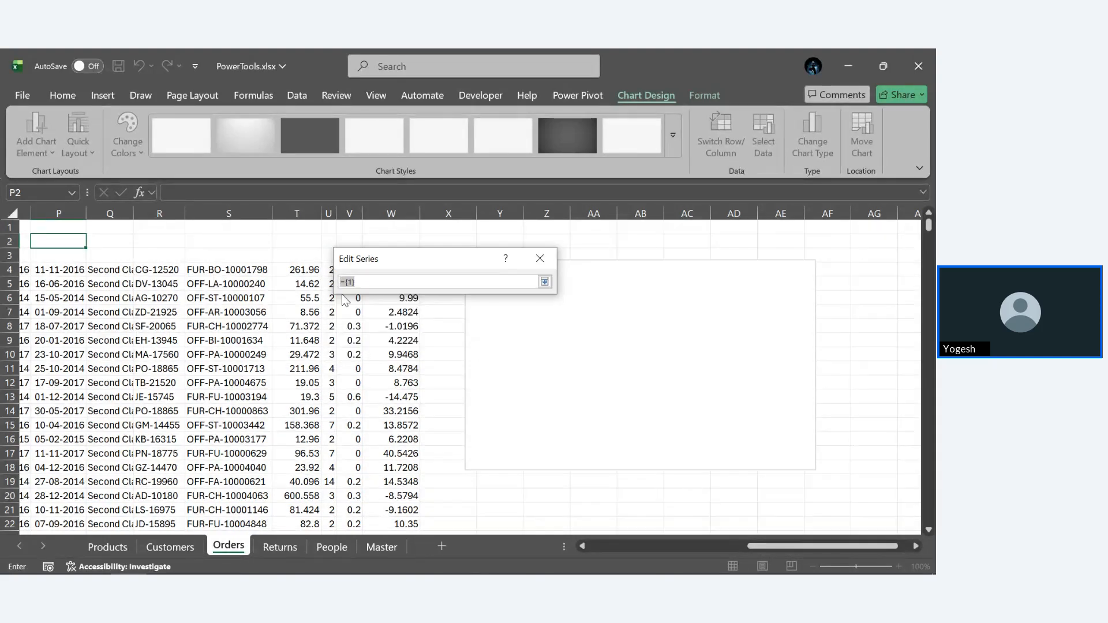
pyautogui.click(298, 269)
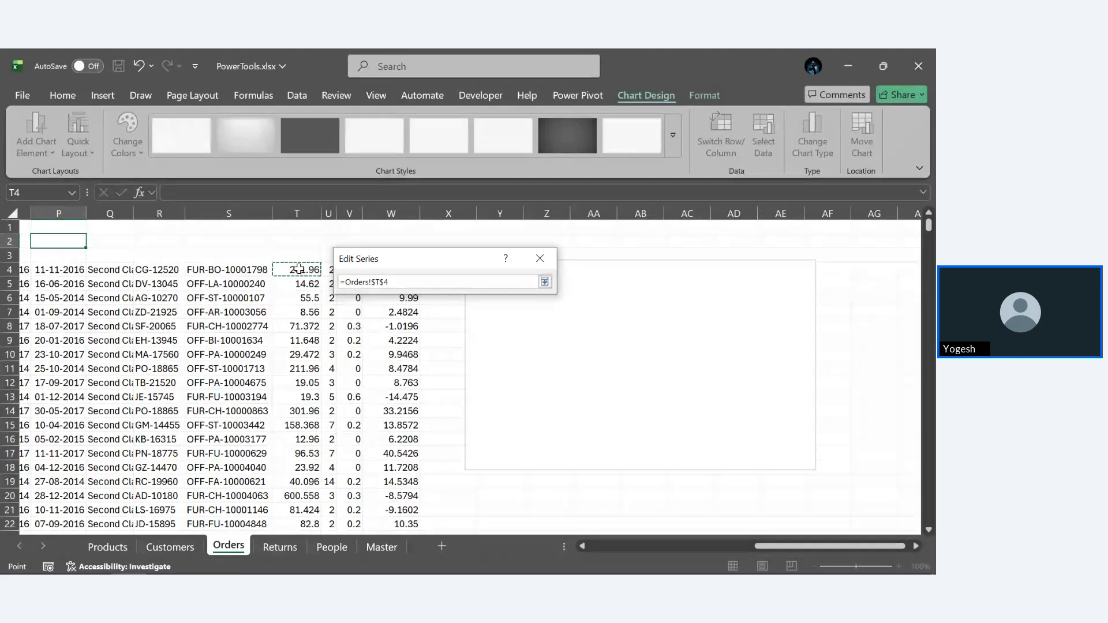
pyautogui.hotkey('shift', 'pagedown')
pyautogui.hotkey('ctrl', 'shift', 'pagedown')
pyautogui.hotkey('ctrl', 'shift', 'pagedown')
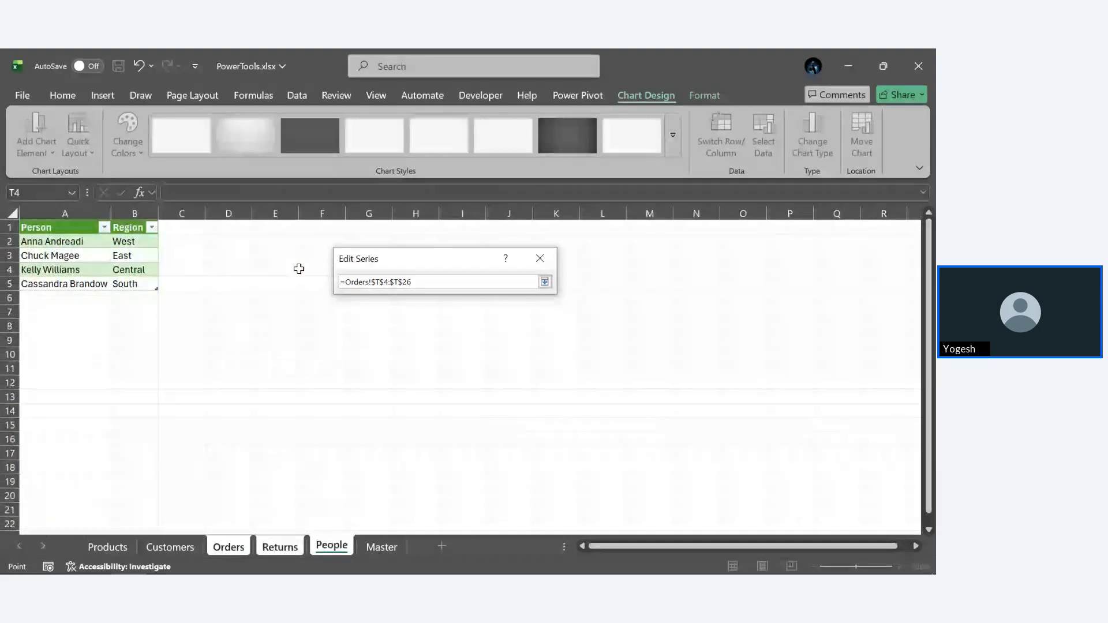
pyautogui.click(229, 547)
pyautogui.scroll(10, 294, 444)
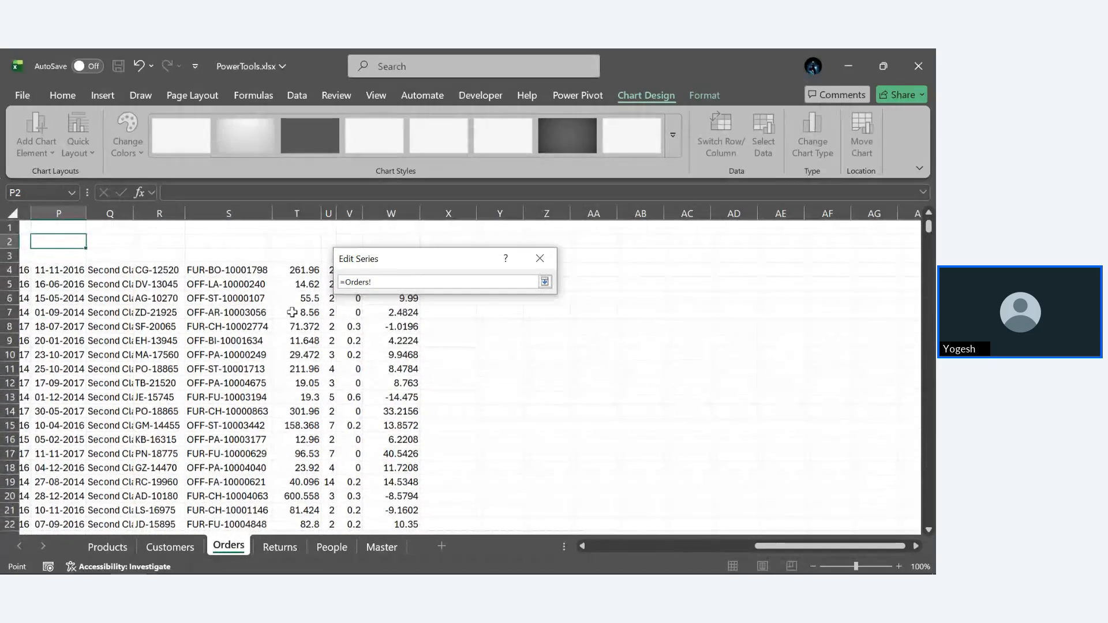
# Set the Sales series values to the filtered sales amounts in Orders!$T$4:$T$967 and apply the series.
pyautogui.click(296, 270)
pyautogui.hotkey('shift', 'pagedown')
pyautogui.hotkey('shift', 'pagedown')
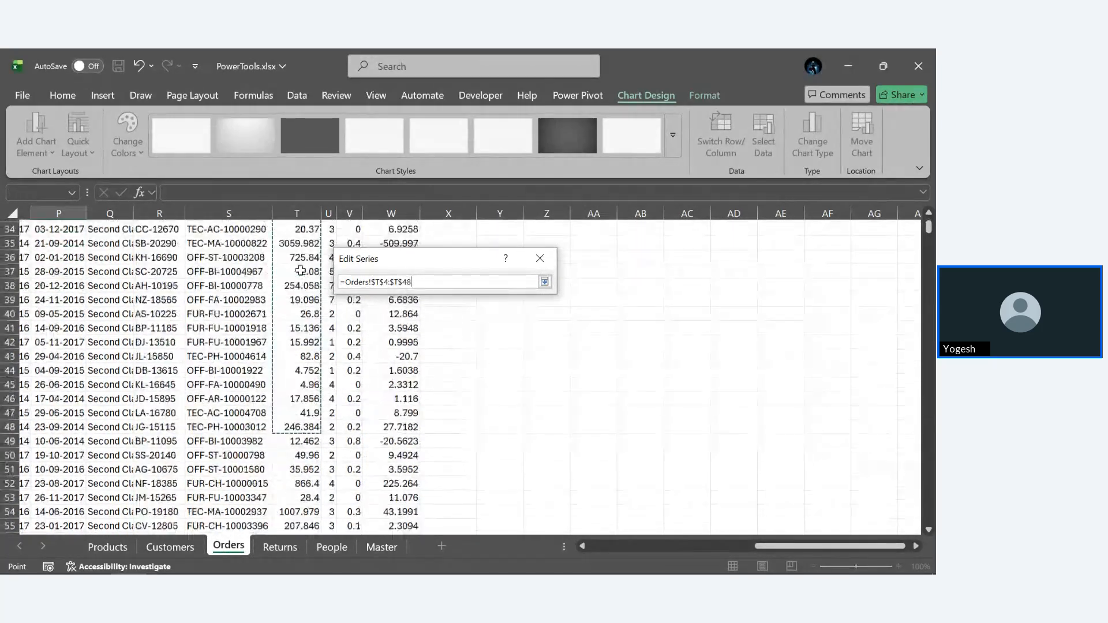
pyautogui.hotkey('shift', 'pagedown')
pyautogui.hotkey('shift', 'pagedown')
pyautogui.hotkey('shift', 'pagedown')
pyautogui.hotkey('shift', 'pagedown')
pyautogui.hotkey('shift', 'pagedown')
pyautogui.hotkey('shift', 'pagedown')
pyautogui.hotkey('shift', 'pagedown')
pyautogui.hotkey('shift', 'pagedown')
pyautogui.hotkey('shift', 'pagedown')
pyautogui.hotkey('shift', 'pagedown')
pyautogui.hotkey('shift', 'pagedown')
pyautogui.hotkey('shift', 'pagedown')
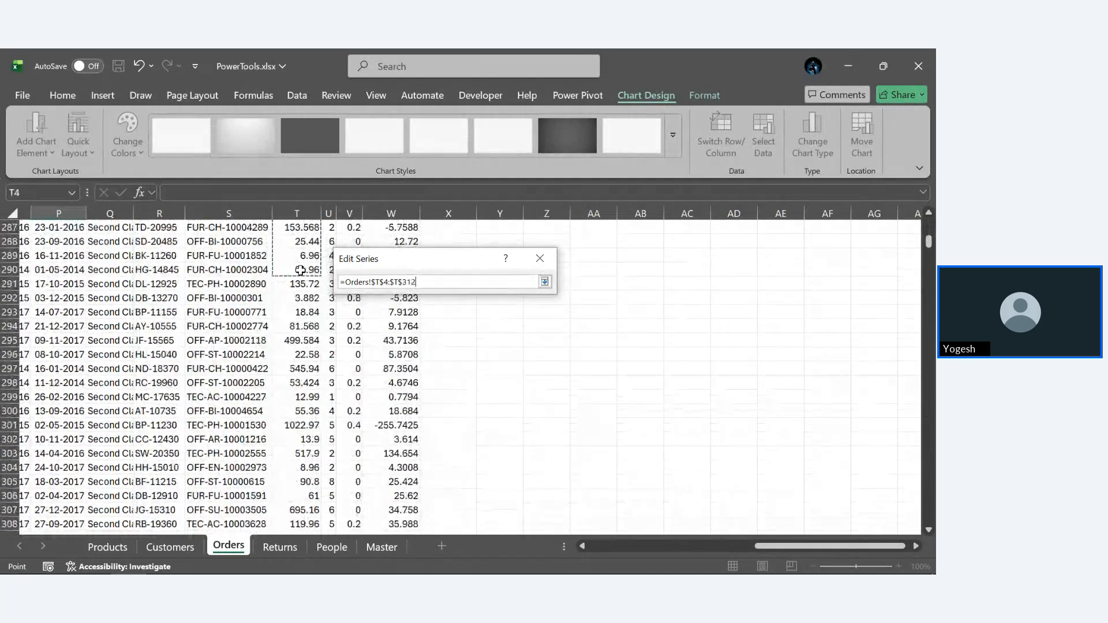
pyautogui.hotkey('shift', 'pagedown')
pyautogui.hotkey('shift', 'pagedown')
pyautogui.hotkey('shift', 'pagedown')
pyautogui.hotkey('shift', 'pagedown')
pyautogui.hotkey('shift', 'pagedown')
pyautogui.hotkey('shift', 'pagedown')
pyautogui.hotkey('shift', 'pagedown')
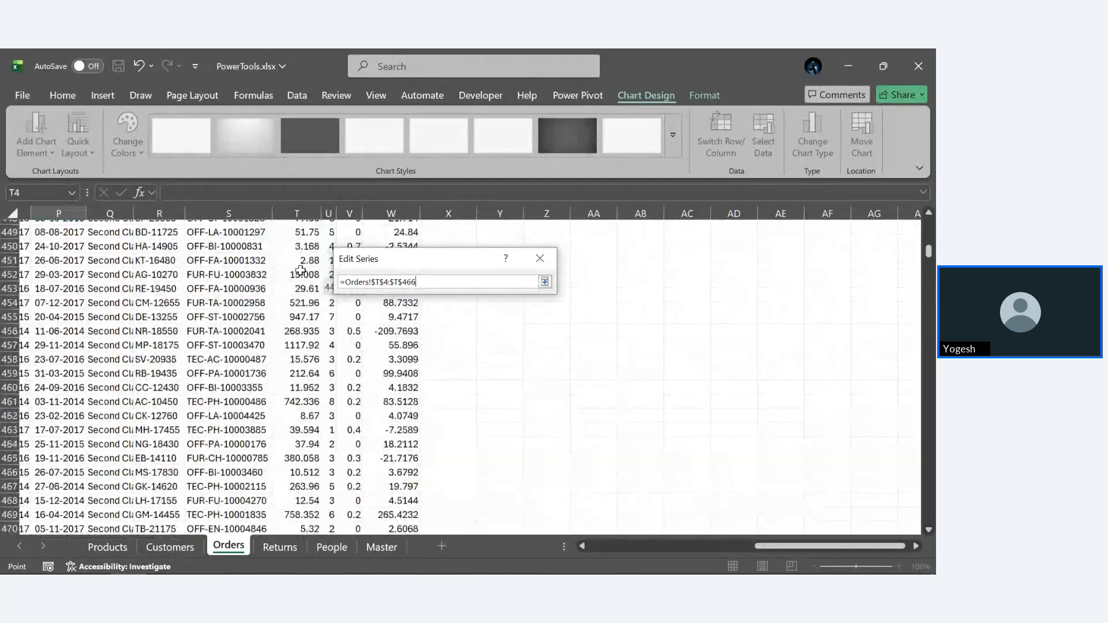
pyautogui.hotkey('shift', 'pagedown')
pyautogui.hotkey('shift', 'pagedown')
pyautogui.hotkey('shift', 'pagedown')
pyautogui.hotkey('shift', 'pagedown')
pyautogui.hotkey('shift', 'pagedown')
pyautogui.hotkey('shift', 'pagedown')
pyautogui.hotkey('shift', 'pagedown')
pyautogui.hotkey('shift', 'pagedown')
pyautogui.hotkey('shift', 'pagedown')
pyautogui.hotkey('shift', 'pagedown')
pyautogui.hotkey('shift', 'pagedown')
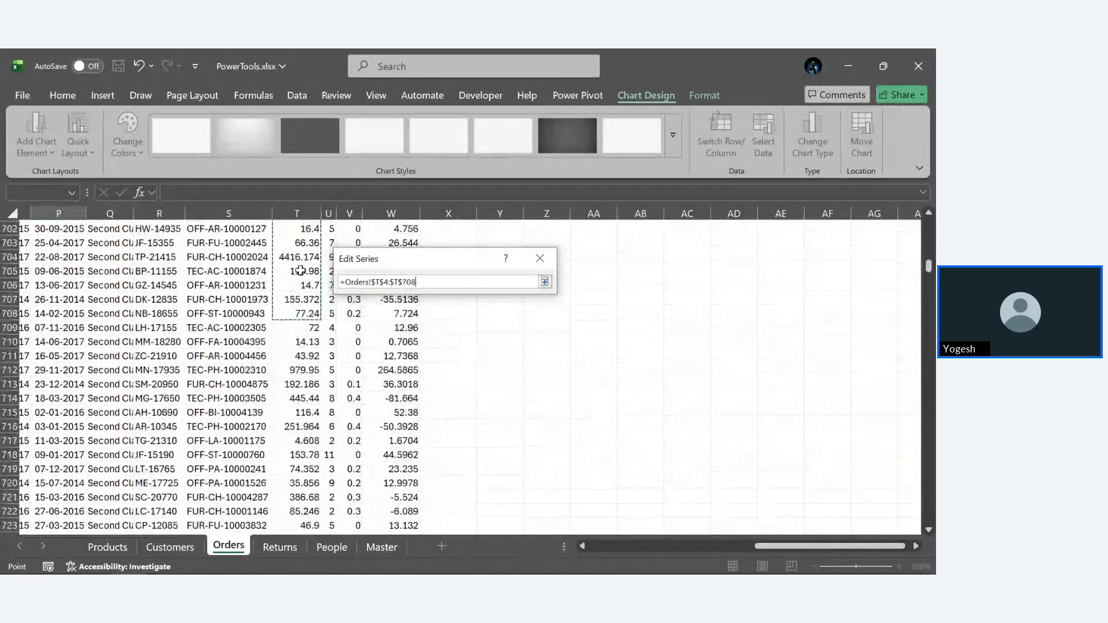
pyautogui.hotkey('shift', 'pagedown')
pyautogui.hotkey('shift', 'pagedown')
pyautogui.hotkey('shift', 'pagedown')
pyautogui.hotkey('shift', 'pagedown')
pyautogui.hotkey('shift', 'pagedown')
pyautogui.hotkey('shift', 'pagedown')
pyautogui.hotkey('shift', 'pagedown')
pyautogui.hotkey('shift', 'pagedown')
pyautogui.hotkey('shift', 'pagedown')
pyautogui.hotkey('shift', 'pagedown')
pyautogui.hotkey('shift', 'pagedown')
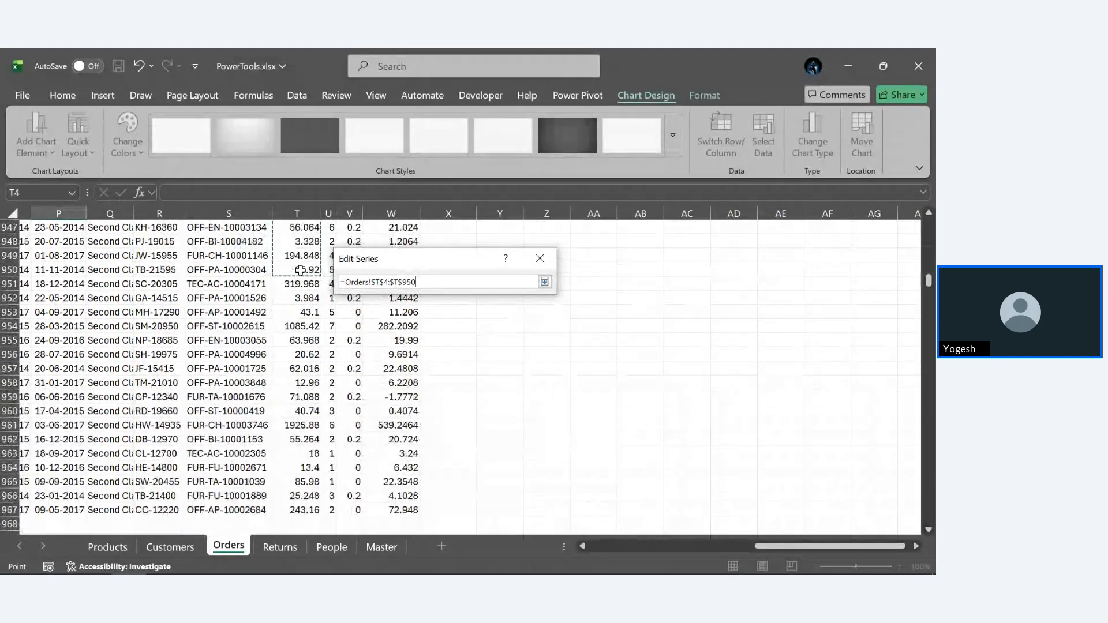
pyautogui.hotkey('shift', 'pagedown')
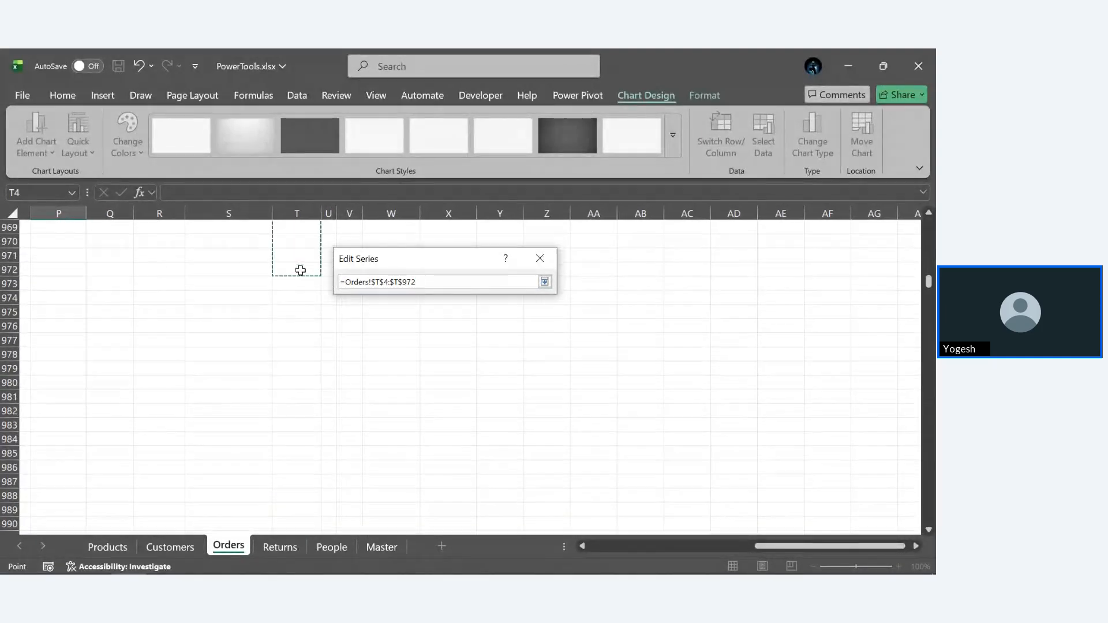
pyautogui.hotkey('shift', 'pageup')
pyautogui.hotkey('shift', 'Down')
pyautogui.hotkey('shift', 'Down')
pyautogui.hotkey('shift', 'Down')
pyautogui.hotkey('shift', 'Down')
pyautogui.hotkey('shift', 'Down')
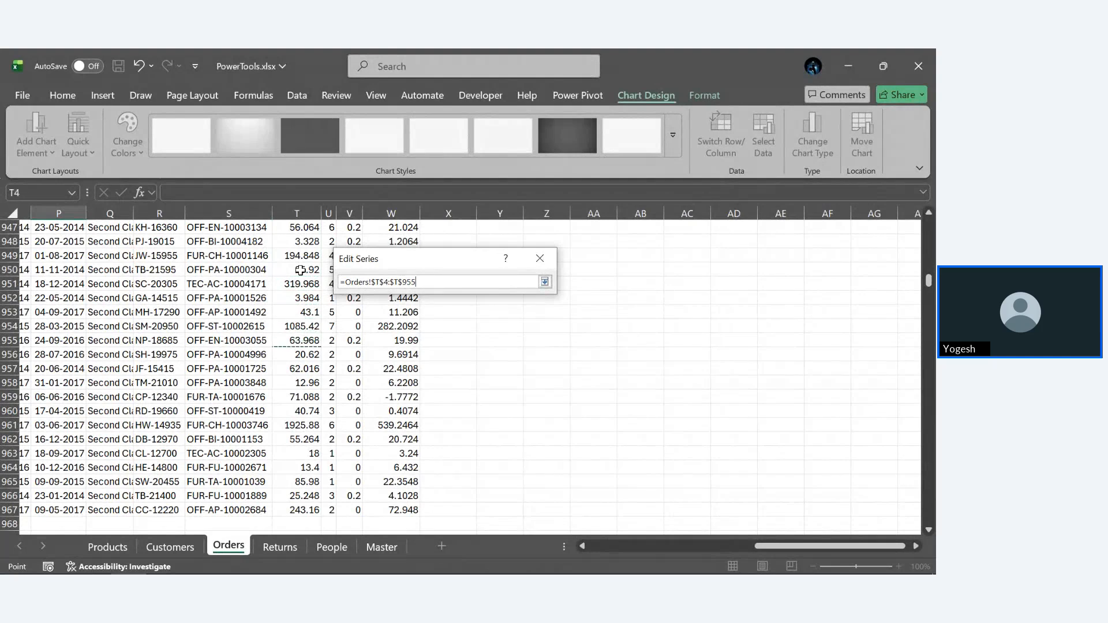
pyautogui.hotkey('shift', 'Down')
pyautogui.hotkey('shift', 'Down')
pyautogui.hotkey('shift', 'Down')
pyautogui.hotkey('shift', 'Down')
pyautogui.hotkey('shift', 'Down')
pyautogui.hotkey('shift', 'Down')
pyautogui.hotkey('shift', 'Down')
pyautogui.hotkey('shift', 'Down')
pyautogui.hotkey('shift', 'Down')
pyautogui.hotkey('shift', 'Down')
pyautogui.hotkey('shift', 'Down')
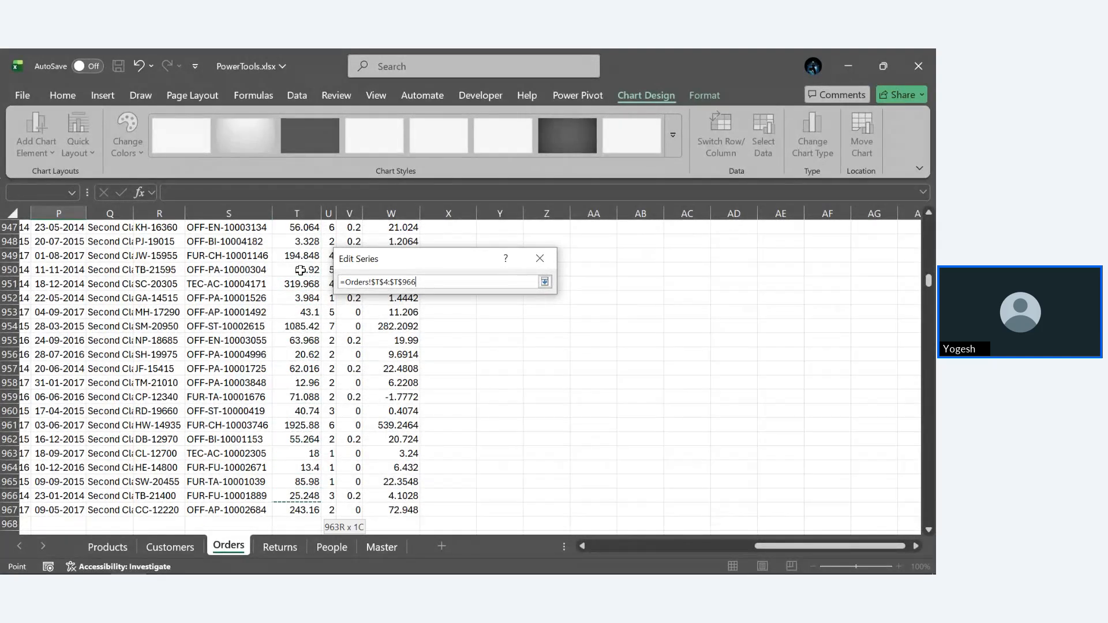
pyautogui.hotkey('shift', 'Down')
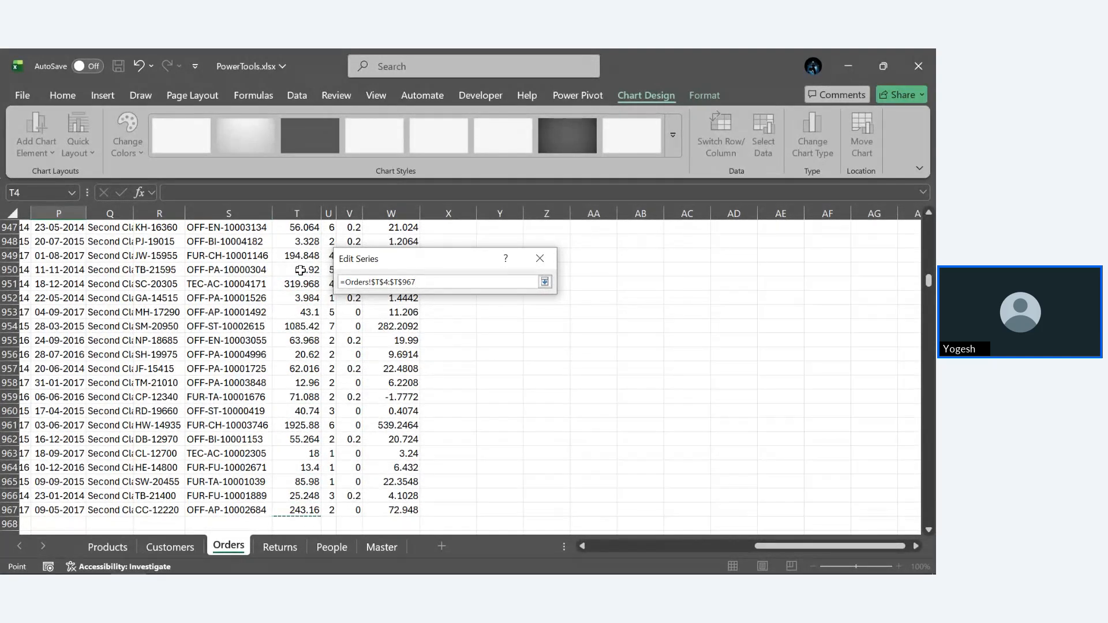
pyautogui.press('Return')
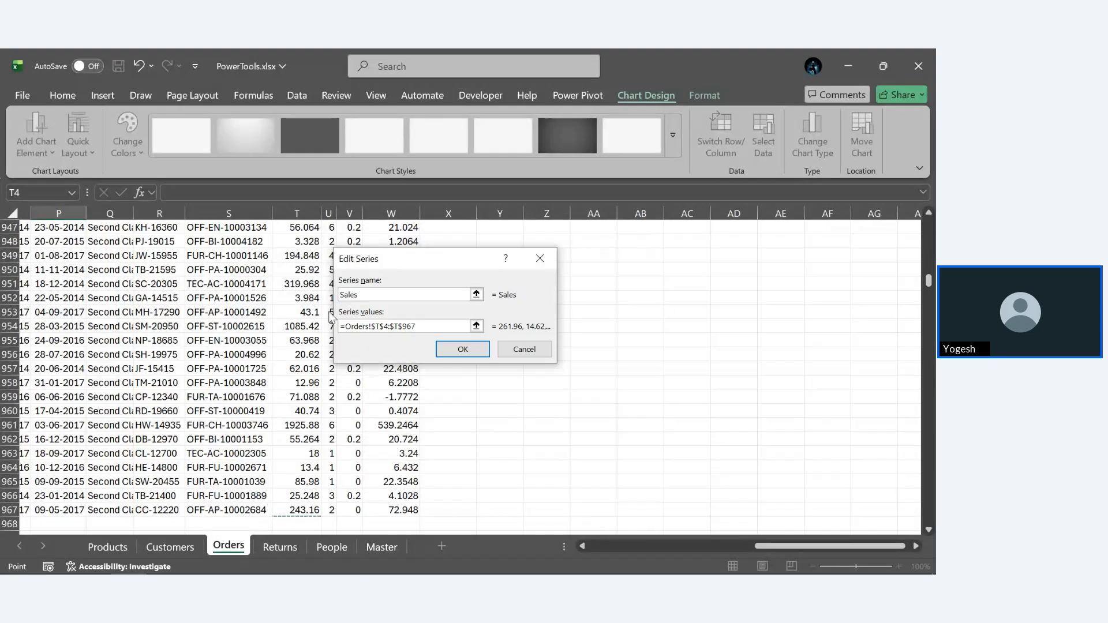
pyautogui.click(463, 350)
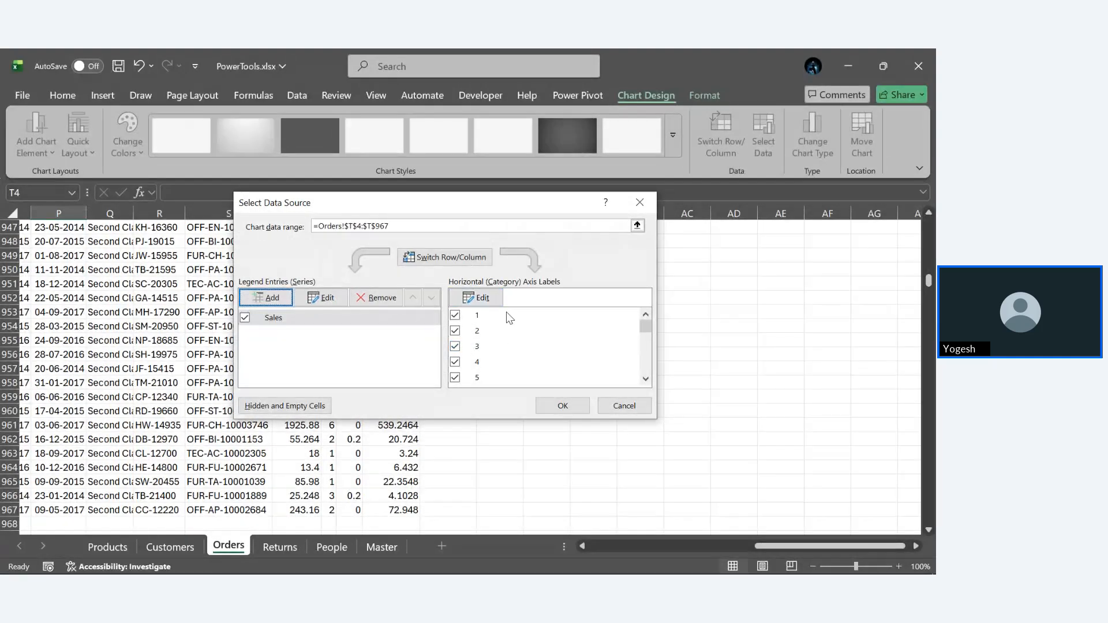
# Set the Sales chart's horizontal axis labels to the filtered order dates in Orders!$O$4:$O$967.
pyautogui.click(477, 298)
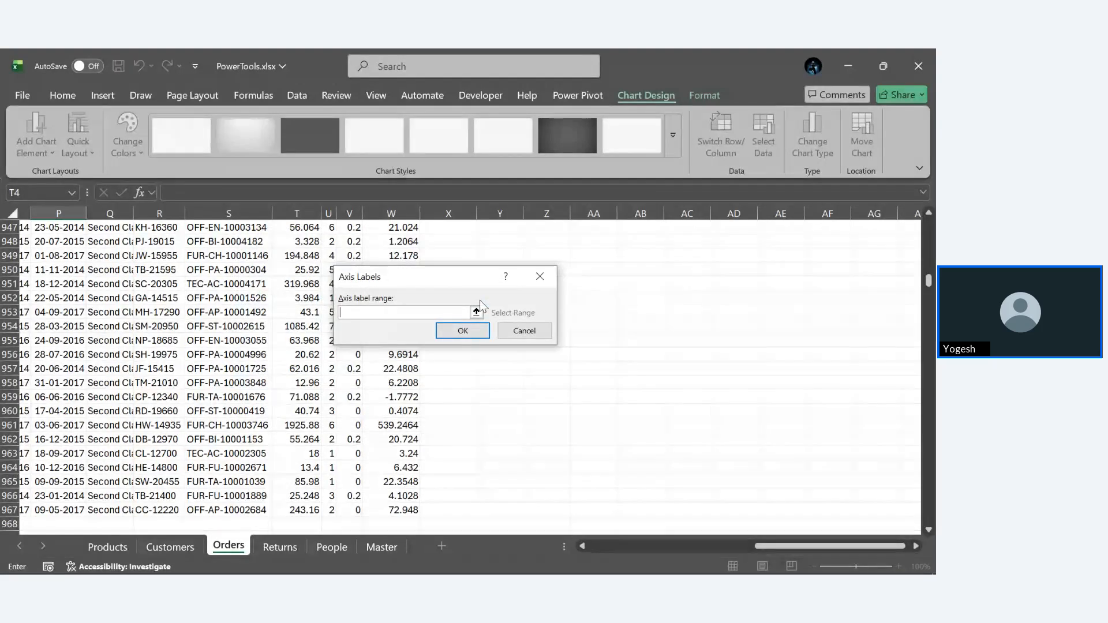
pyautogui.click(476, 312)
pyautogui.hscroll(-3, 164, 356)
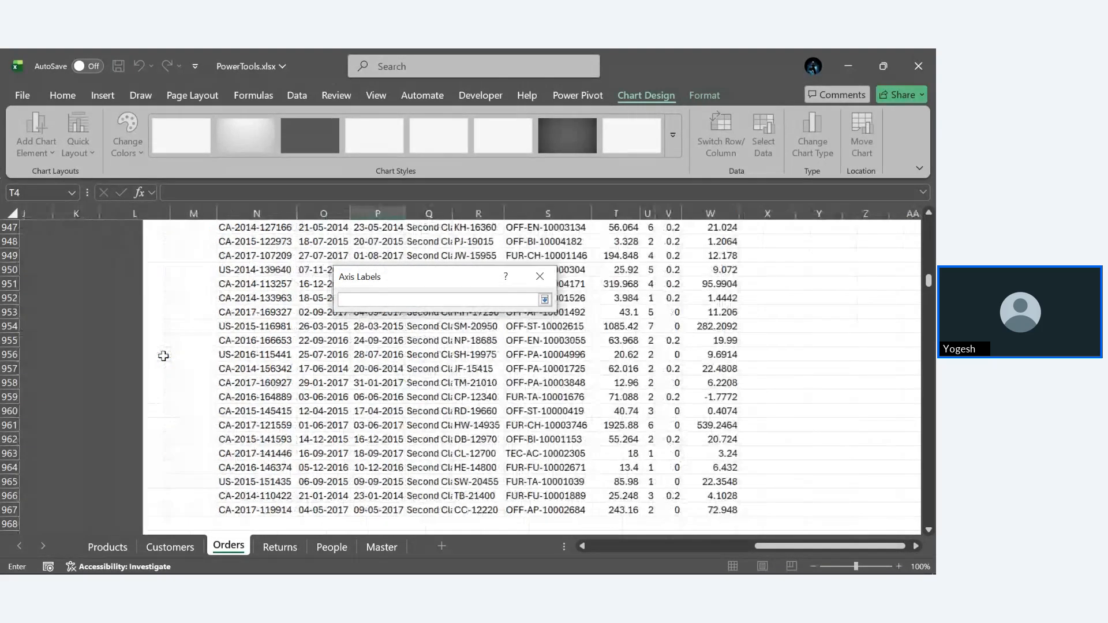
pyautogui.hscroll(2, 163, 356)
pyautogui.scroll(12, 164, 356)
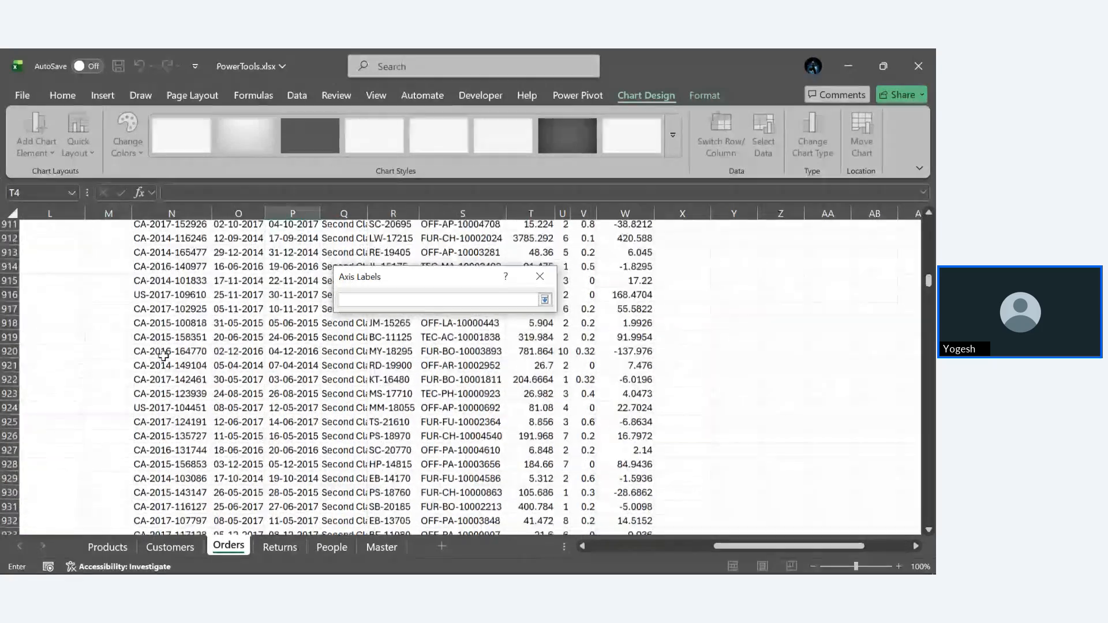
pyautogui.scroll(17, 163, 356)
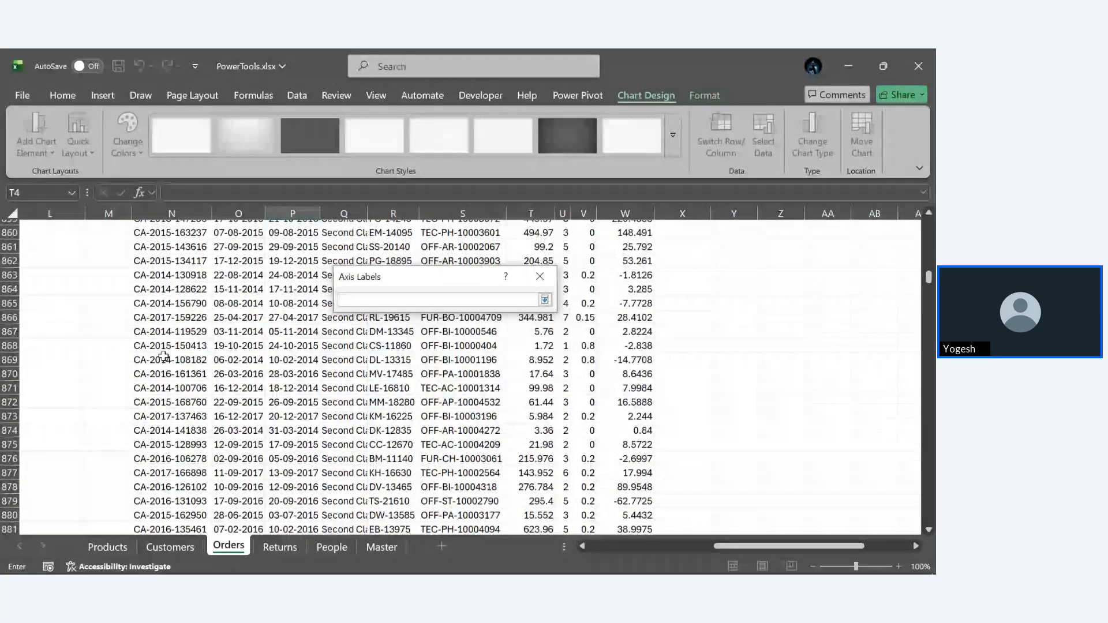
pyautogui.scroll(20, 164, 356)
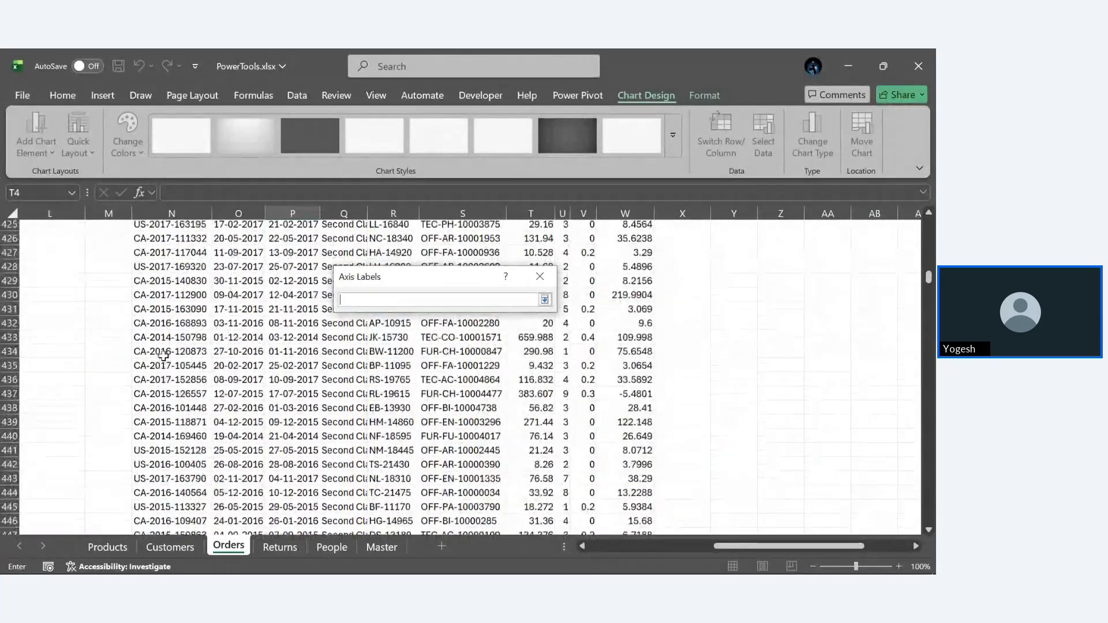
pyautogui.scroll(20, 163, 356)
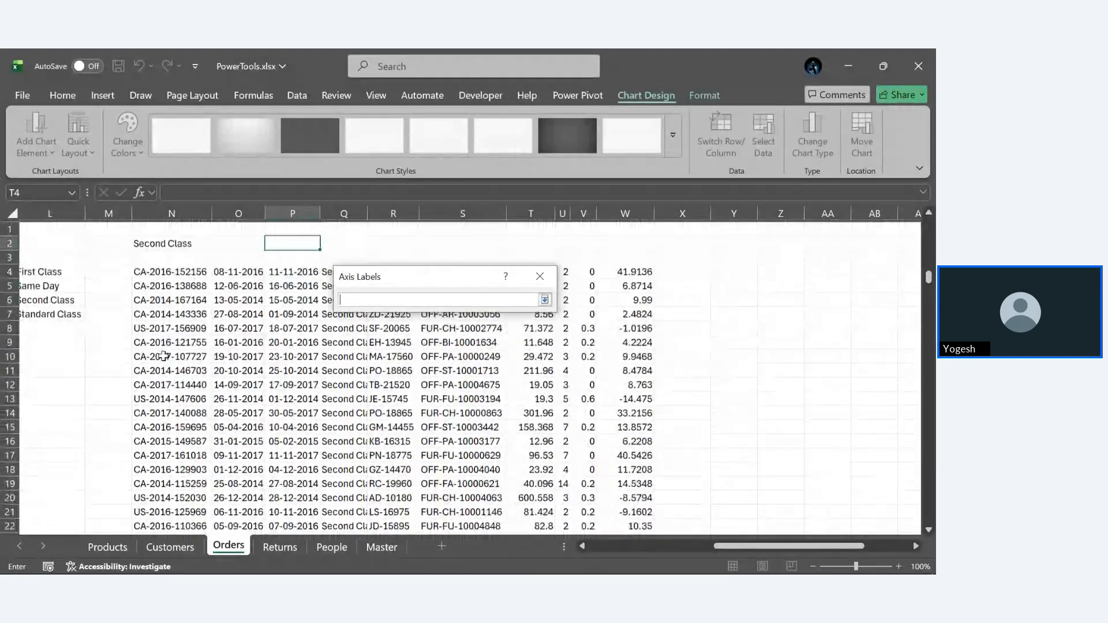
pyautogui.click(231, 270)
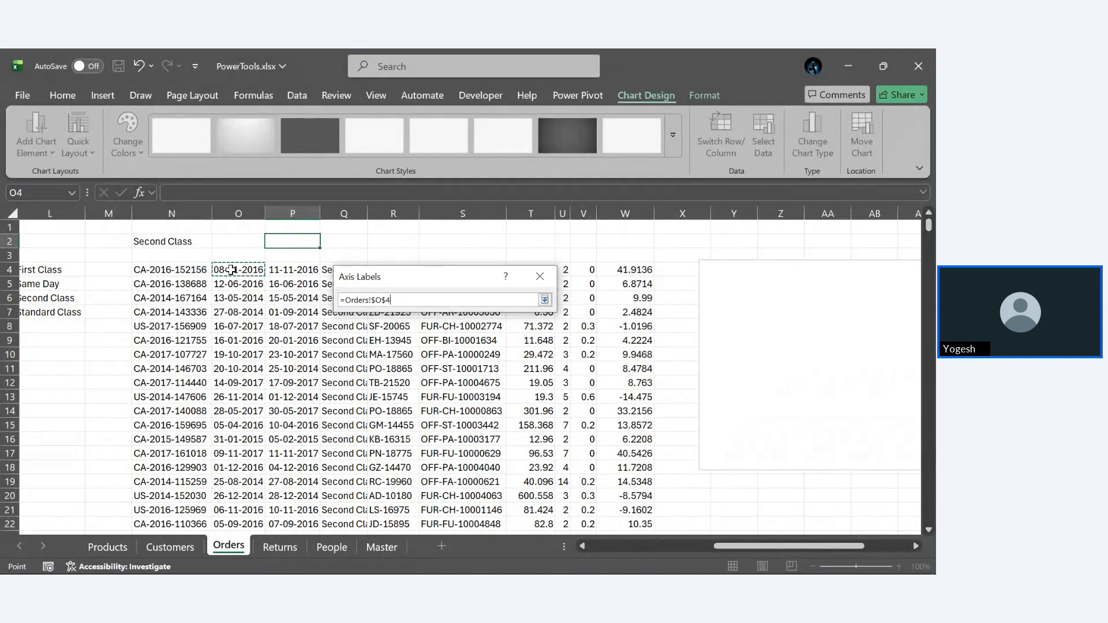
pyautogui.hotkey('shift', 'pagedown')
pyautogui.hotkey('shift', 'pagedown')
pyautogui.hotkey('shift', 'pagedown')
pyautogui.hotkey('shift', 'pagedown')
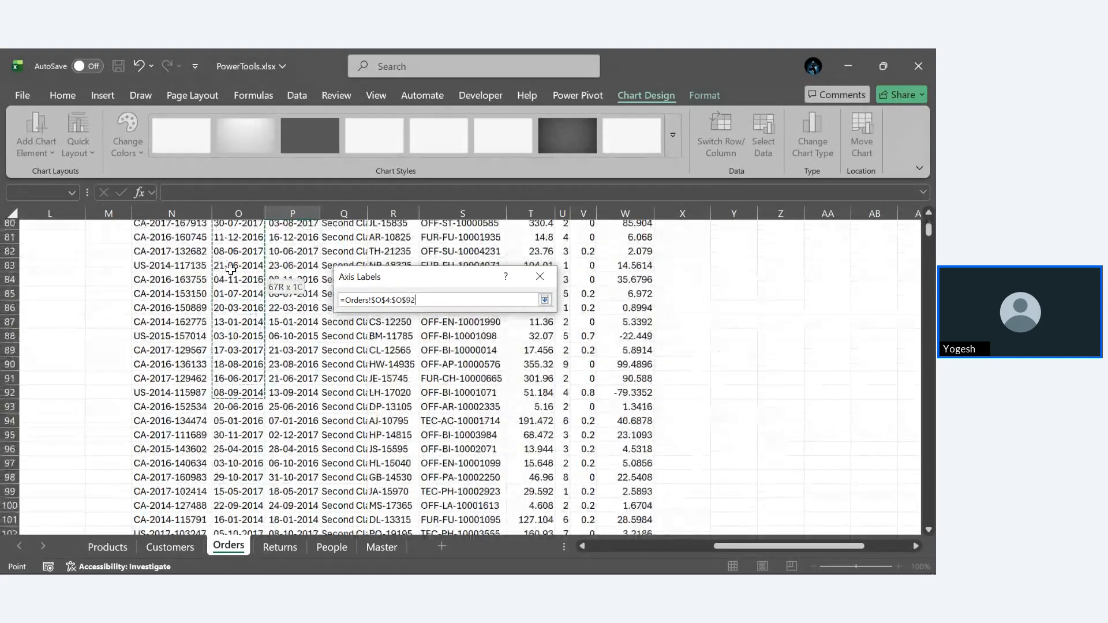
pyautogui.hotkey('shift', 'pagedown')
pyautogui.hotkey('shift', 'pagedown')
pyautogui.hotkey('shift', 'pagedown')
pyautogui.hotkey('shift', 'pagedown')
pyautogui.hotkey('shift', 'pagedown')
pyautogui.hotkey('shift', 'pagedown')
pyautogui.hotkey('shift', 'pagedown')
pyautogui.hotkey('shift', 'pagedown')
pyautogui.hotkey('shift', 'pagedown')
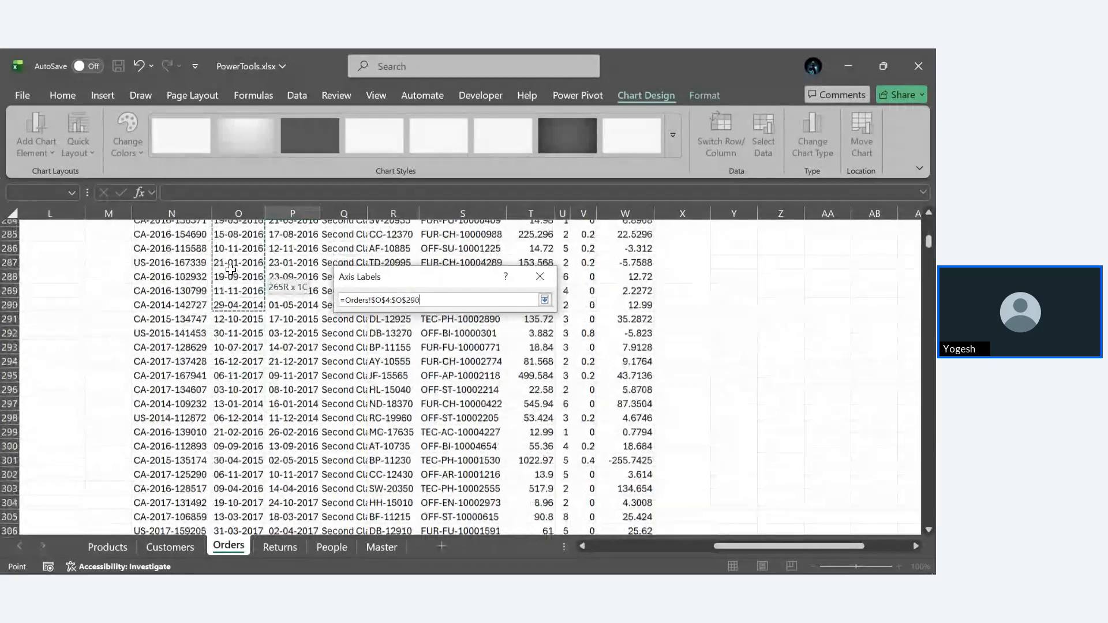
pyautogui.hotkey('shift', 'pagedown')
pyautogui.hotkey('shift', 'pagedown')
pyautogui.hotkey('shift', 'pagedown')
pyautogui.hotkey('shift', 'pagedown')
pyautogui.hotkey('shift', 'pagedown')
pyautogui.hotkey('shift', 'pagedown')
pyautogui.hotkey('shift', 'pagedown')
pyautogui.hotkey('shift', 'pagedown')
pyautogui.hotkey('shift', 'pagedown')
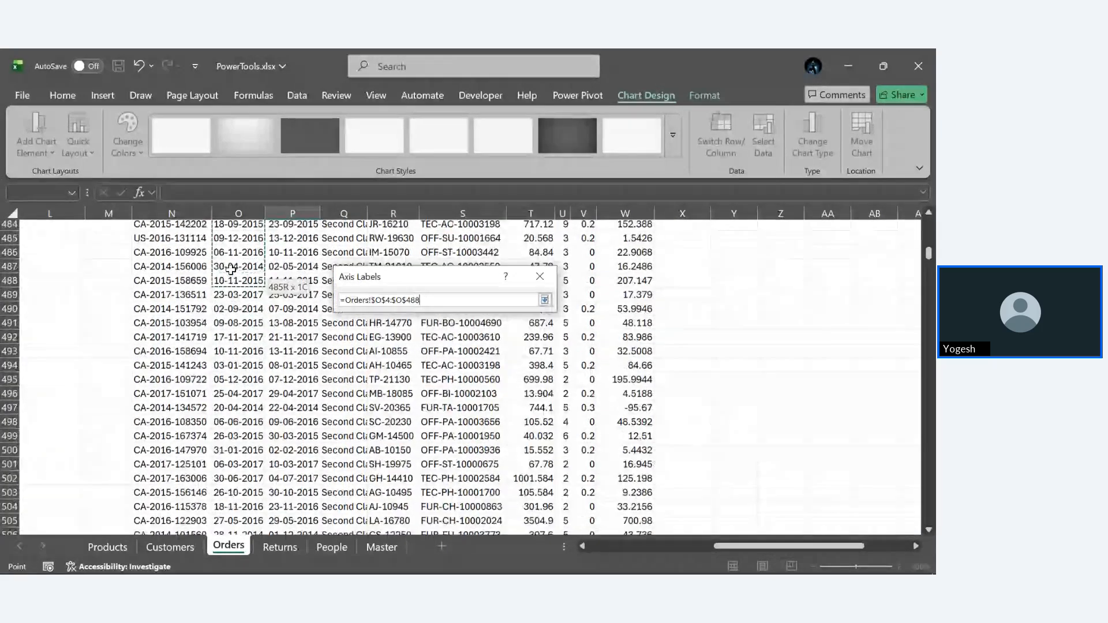
pyautogui.hotkey('shift', 'pagedown')
pyautogui.hotkey('shift', 'pagedown')
pyautogui.hotkey('shift', 'pagedown')
pyautogui.hotkey('shift', 'pagedown')
pyautogui.hotkey('shift', 'pagedown')
pyautogui.hotkey('shift', 'pagedown')
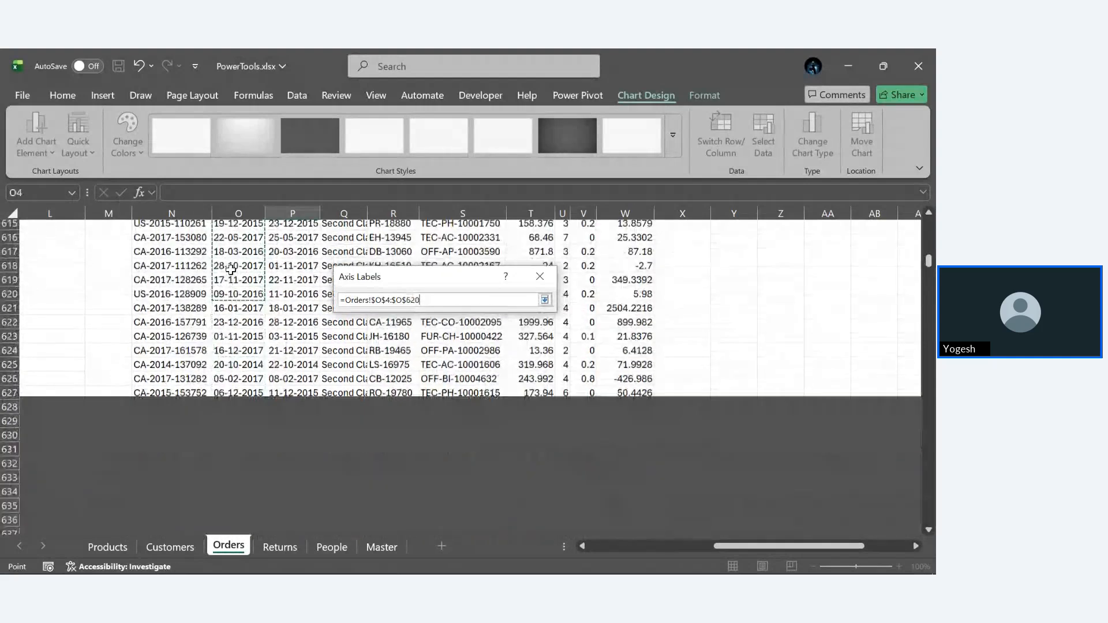
pyautogui.hotkey('shift', 'pagedown')
pyautogui.hotkey('shift', 'pagedown')
pyautogui.hotkey('shift', 'pagedown')
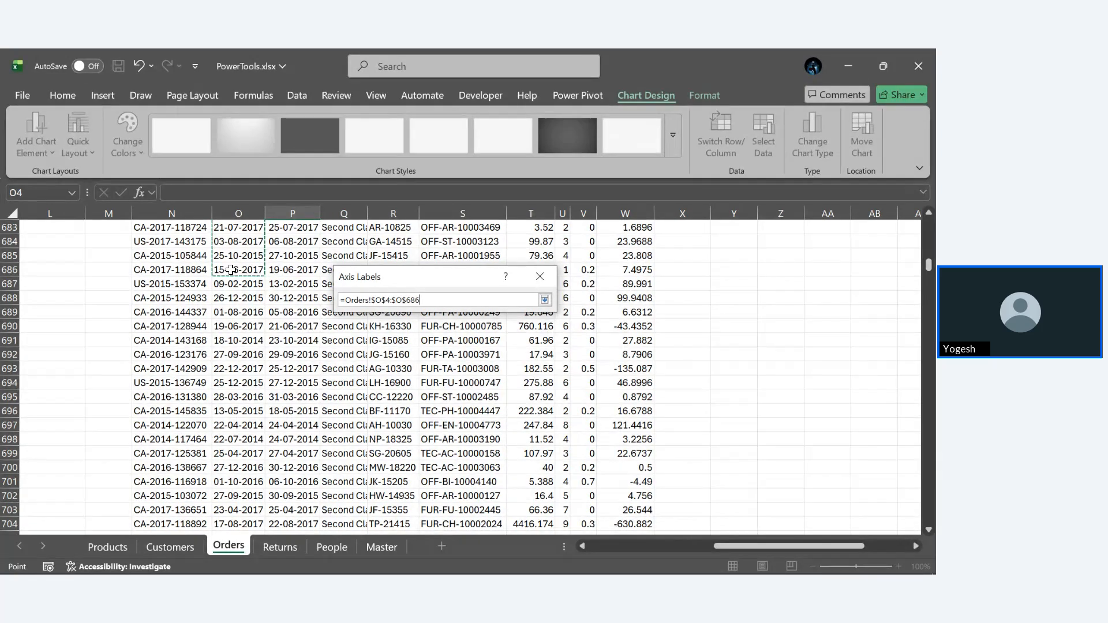
pyautogui.hotkey('shift', 'pagedown')
pyautogui.hotkey('shift', 'pagedown')
pyautogui.hotkey('shift', 'pagedown')
pyautogui.hotkey('shift', 'pagedown')
pyautogui.hotkey('shift', 'pagedown')
pyautogui.hotkey('shift', 'pagedown')
pyautogui.hotkey('shift', 'pagedown')
pyautogui.hotkey('shift', 'pagedown')
pyautogui.hotkey('shift', 'pagedown')
pyautogui.hotkey('shift', 'pagedown')
pyautogui.hotkey('shift', 'pagedown')
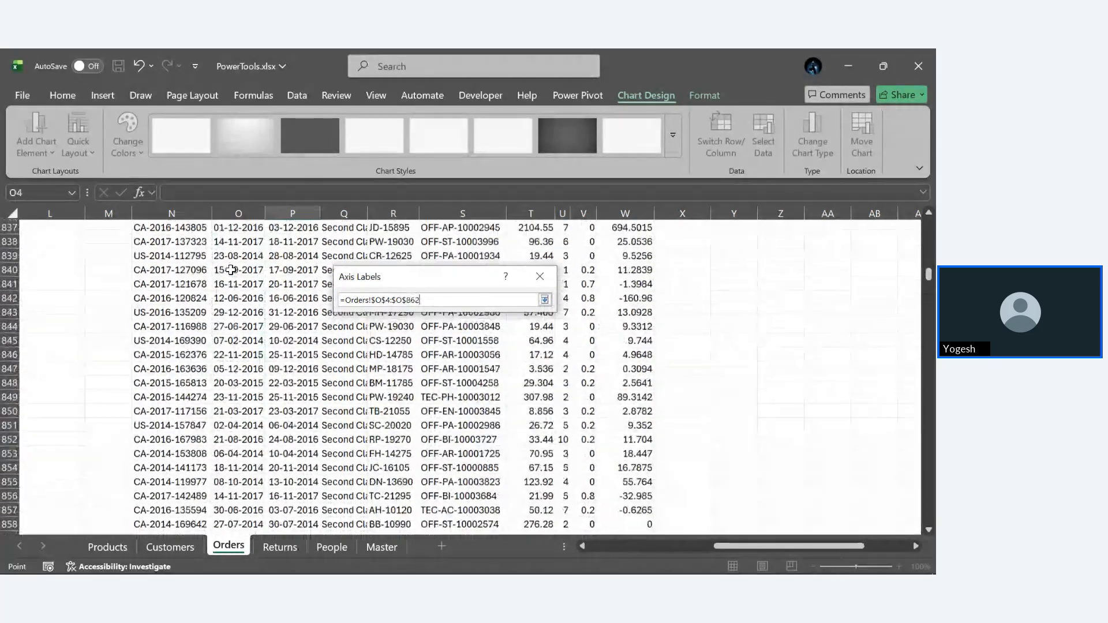
pyautogui.hotkey('shift', 'pagedown')
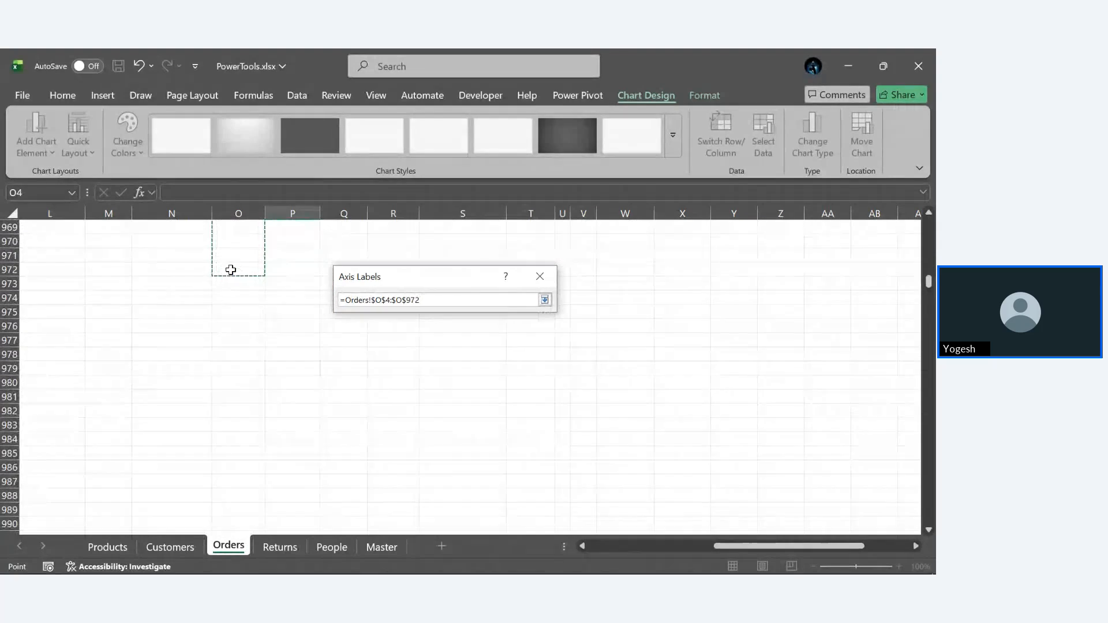
pyautogui.hotkey('shift', 'Down')
pyautogui.hotkey('shift', 'Down')
pyautogui.hotkey('shift', 'Down')
pyautogui.hotkey('shift', 'Down')
pyautogui.hotkey('shift', 'Down')
pyautogui.hotkey('shift', 'Down')
pyautogui.hotkey('shift', 'Down')
pyautogui.hotkey('shift', 'Down')
pyautogui.hotkey('shift', 'Down')
pyautogui.hotkey('shift', 'Down')
pyautogui.hotkey('shift', 'Down')
pyautogui.hotkey('shift', 'Down')
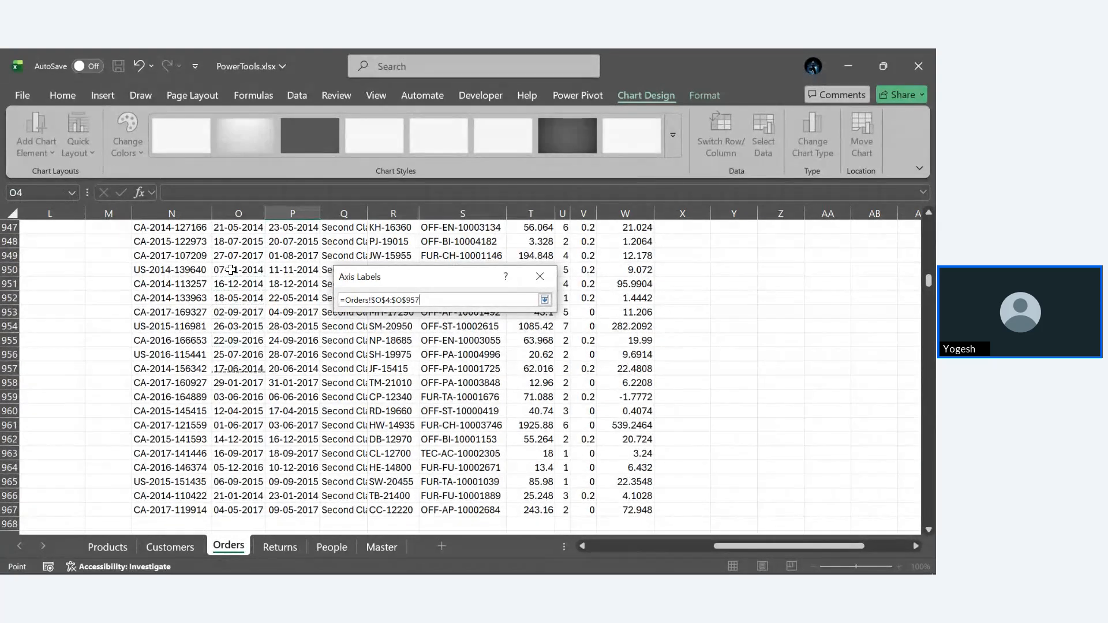
pyautogui.hotkey('shift', 'Down')
pyautogui.hotkey('shift', 'Down')
pyautogui.hotkey('shift', 'Down')
pyautogui.hotkey('shift', 'Down')
pyautogui.press('Return')
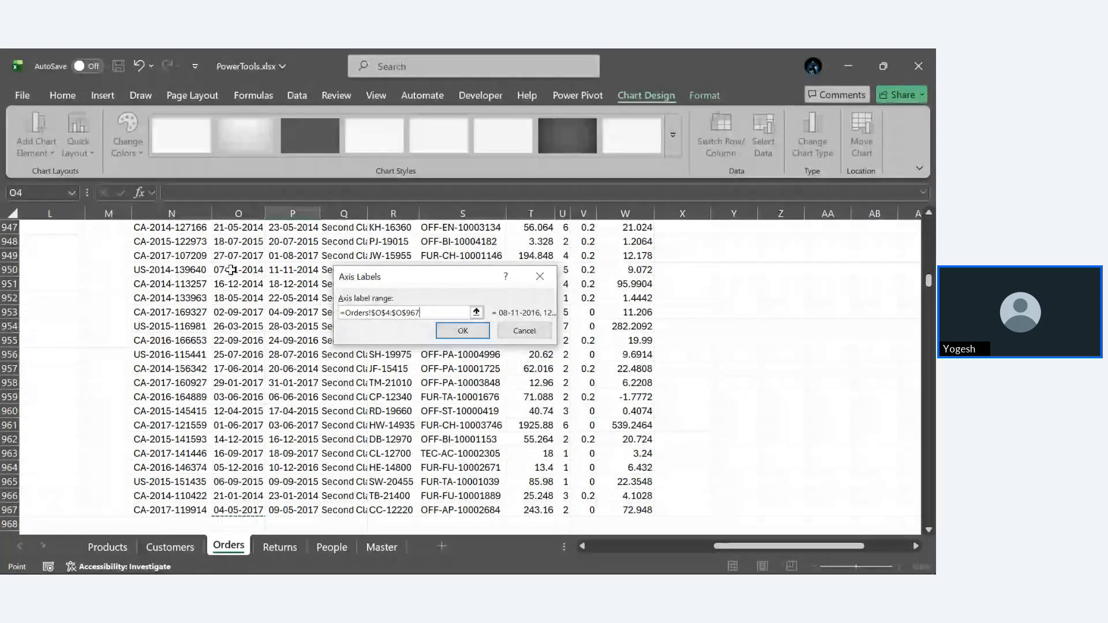
pyautogui.click(449, 330)
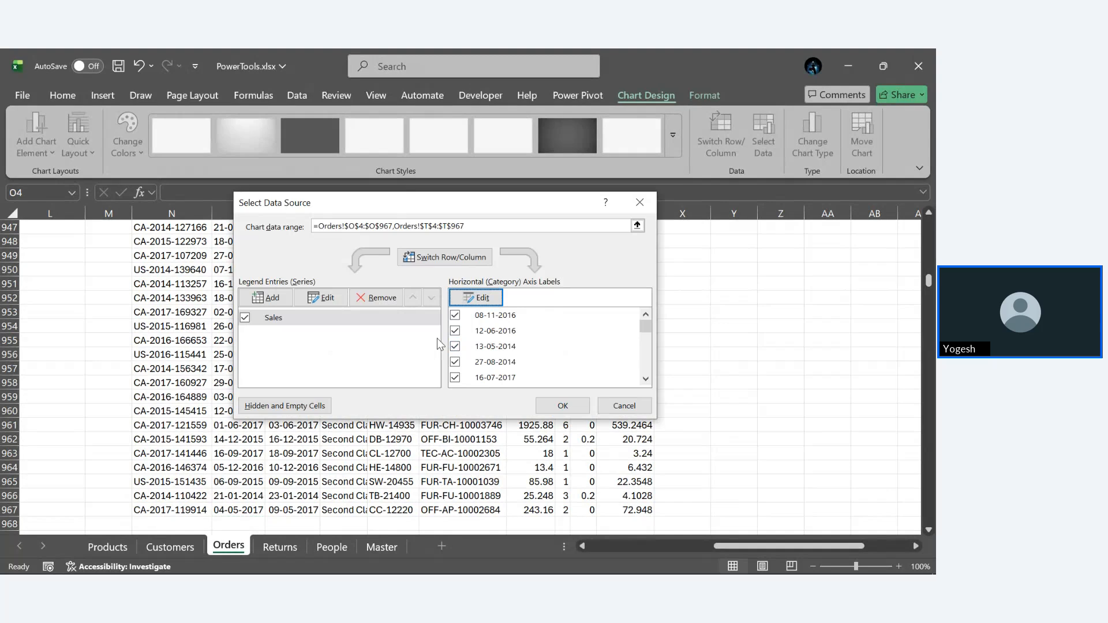
# Look through the date labels in the category list and apply the chart's data source.
pyautogui.scroll(-5, 534, 343)
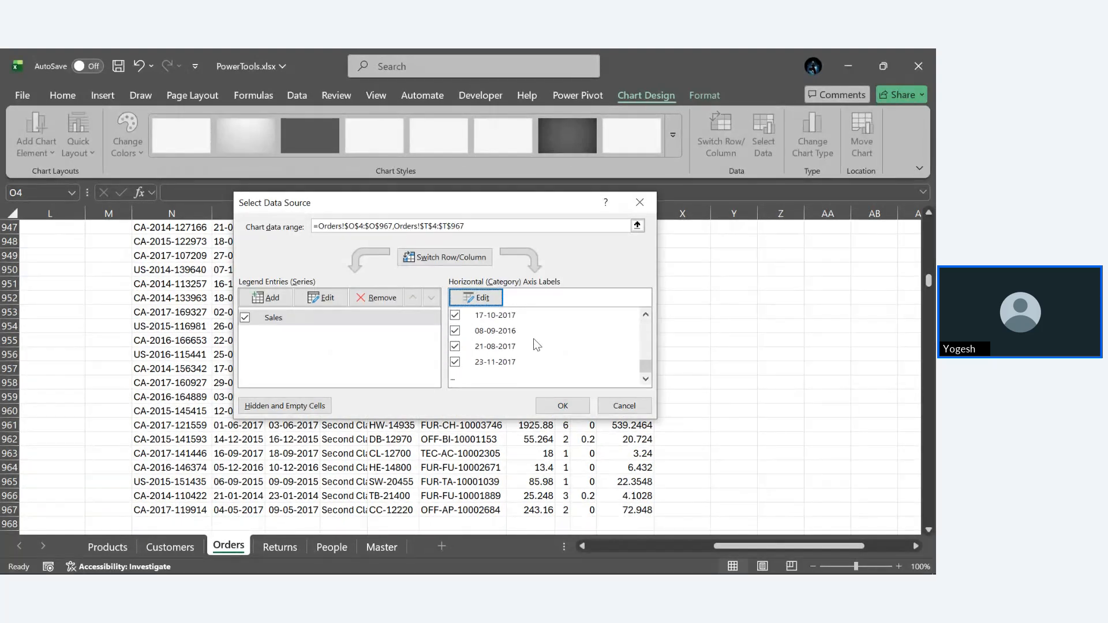
pyautogui.scroll(5, 536, 344)
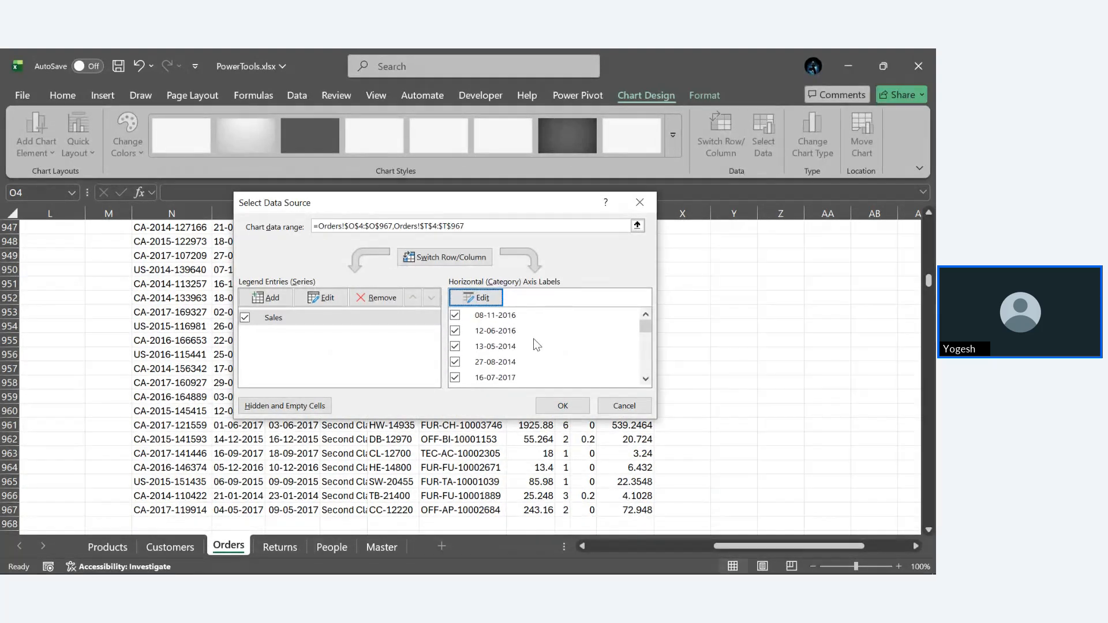
pyautogui.click(558, 407)
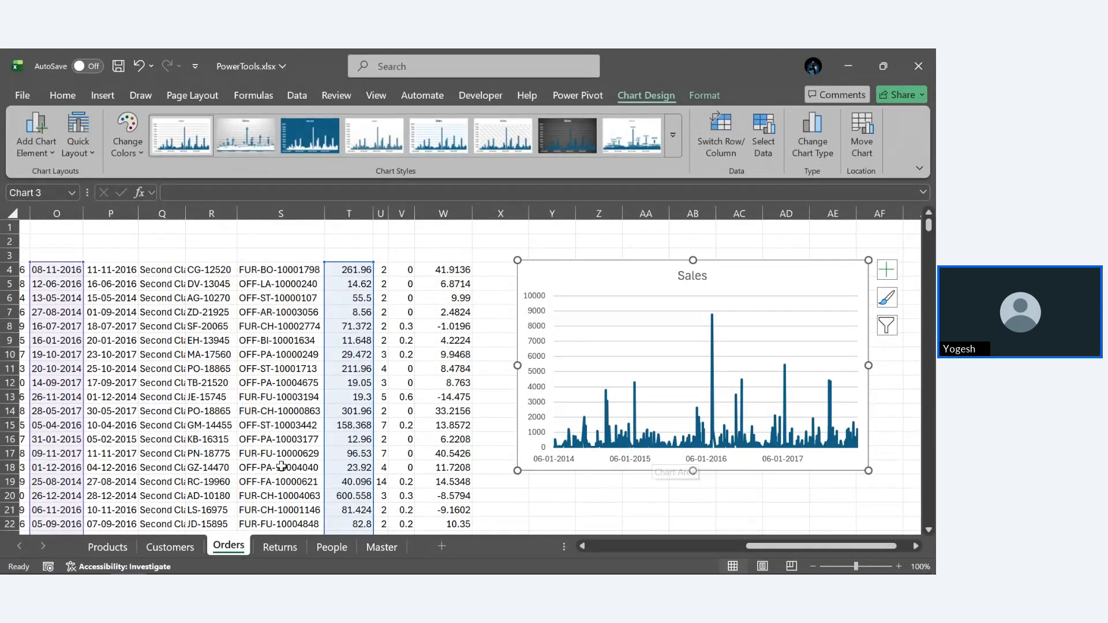
# Choose First Class as the ship mode in N2 and check the Sales chart.
pyautogui.hscroll(-5, 258, 245)
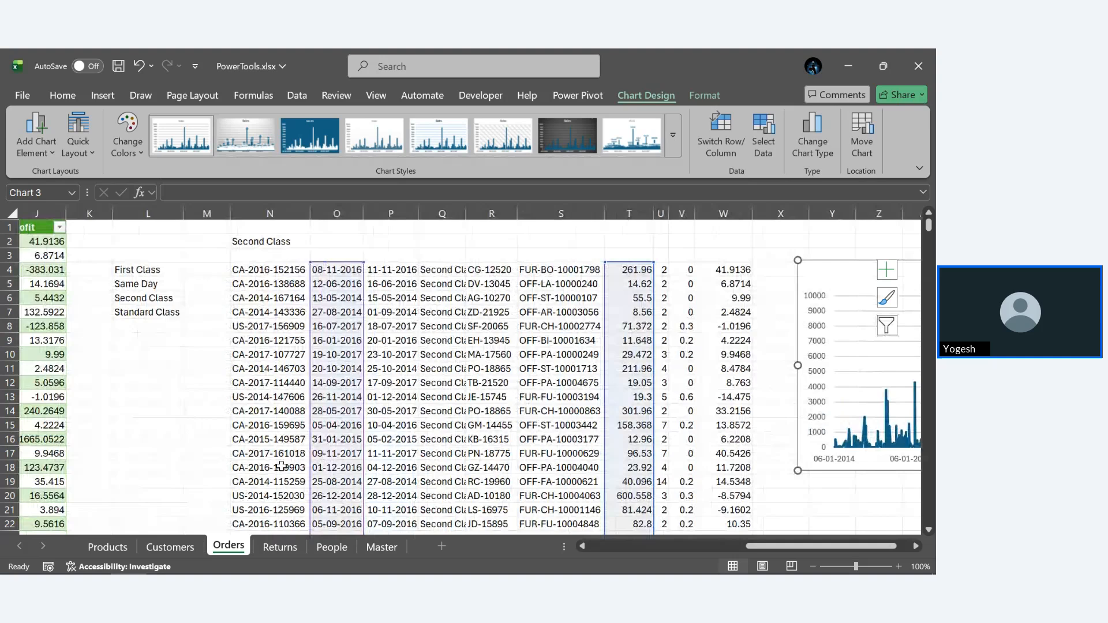
pyautogui.click(258, 244)
pyautogui.click(317, 241)
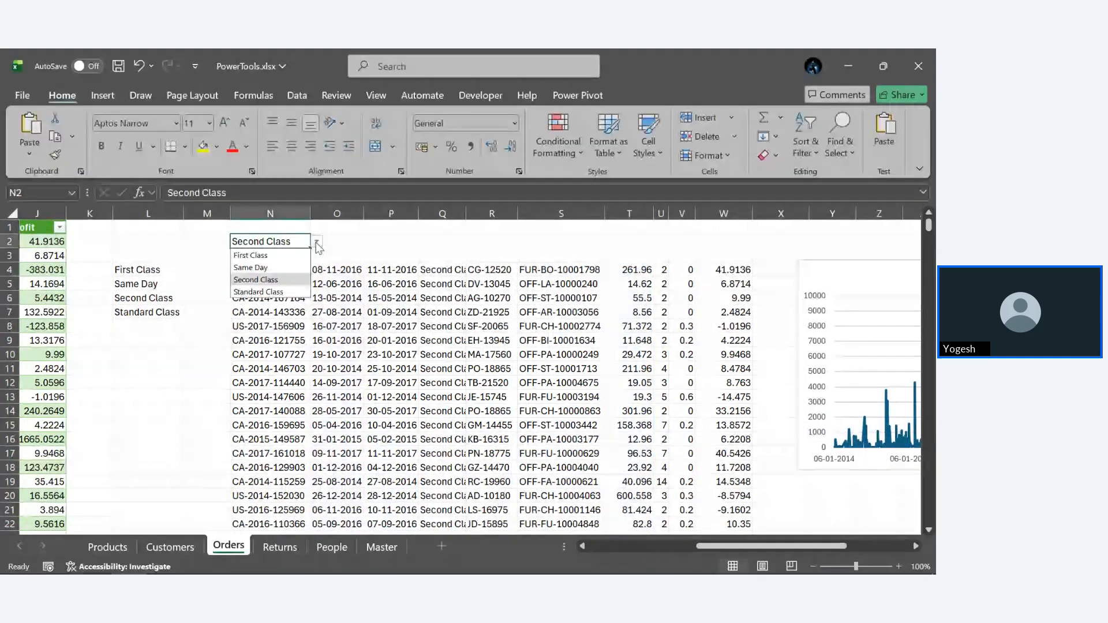
pyautogui.click(251, 253)
pyautogui.hscroll(6, 588, 369)
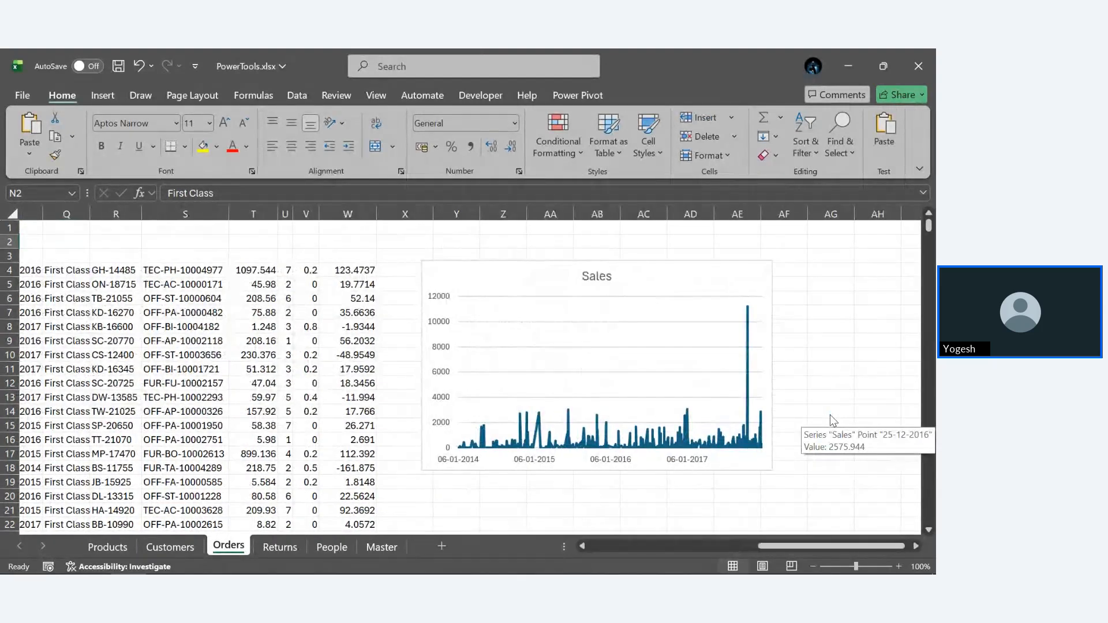
# Switch the ship mode in N2 back to Second Class and check the Sales chart again.
pyautogui.hscroll(-5, 833, 419)
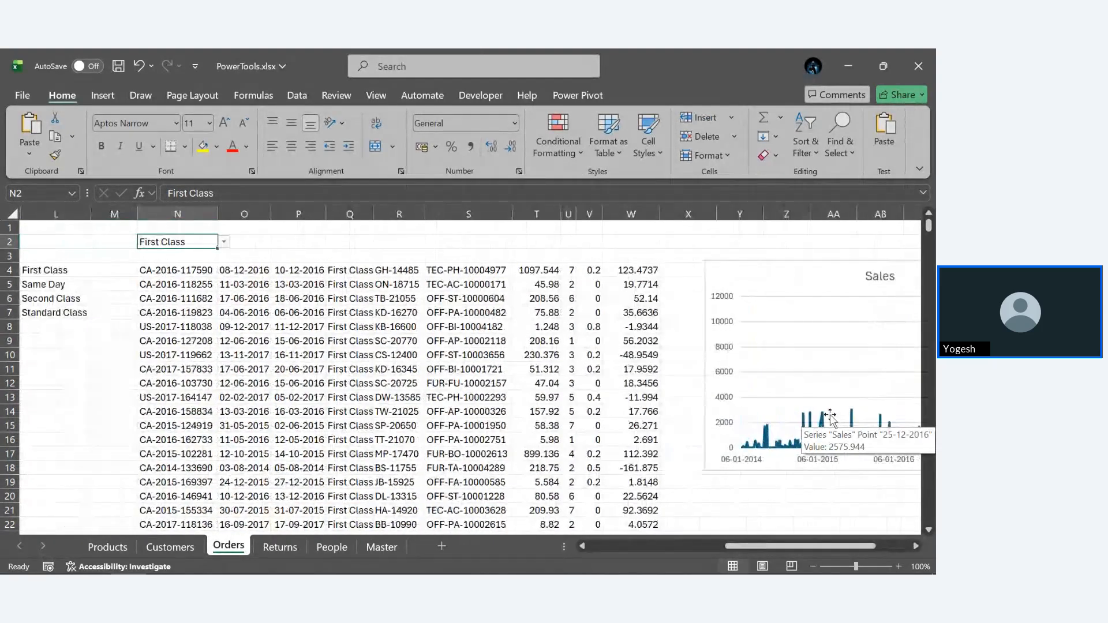
pyautogui.click(223, 241)
pyautogui.click(195, 280)
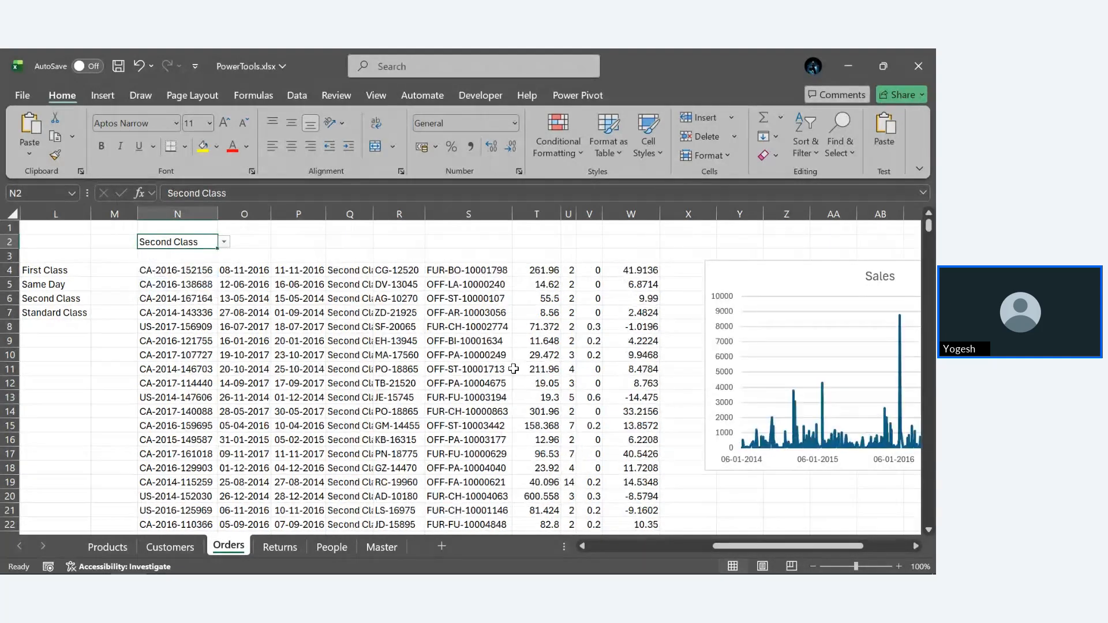
pyautogui.hscroll(5, 514, 366)
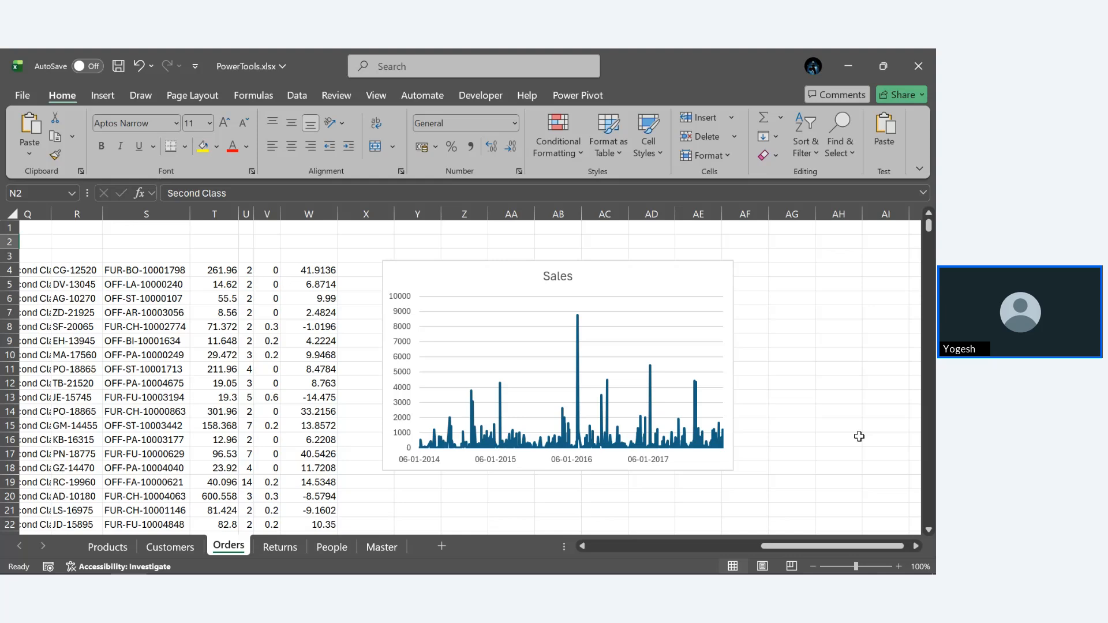
# Add a new worksheet and move it to the end, after the Master sheet.
pyautogui.click(442, 546)
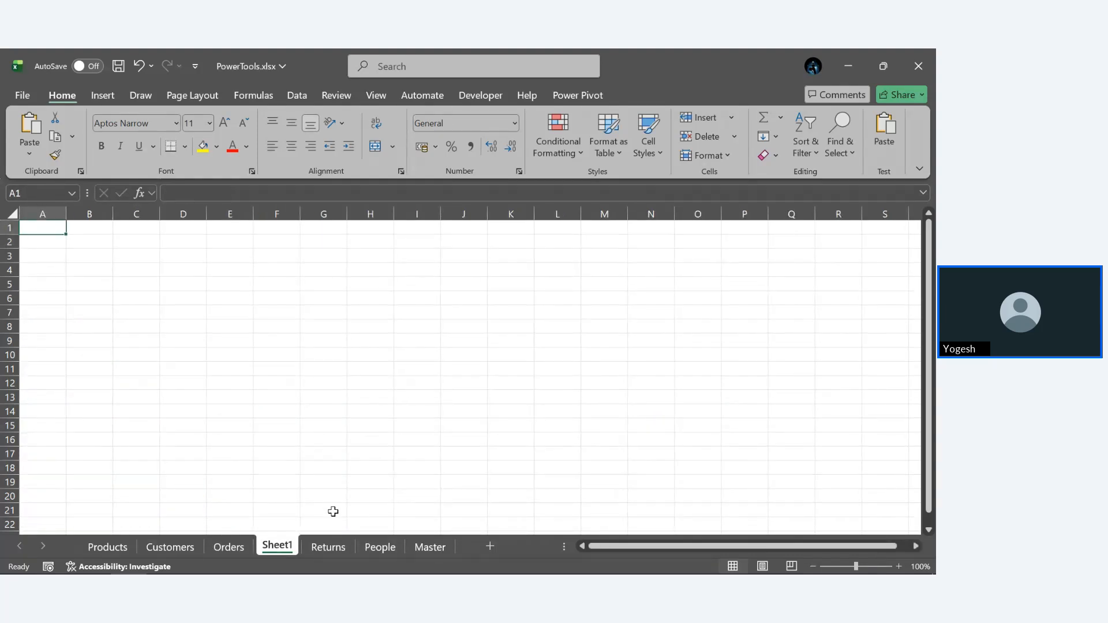
pyautogui.moveTo(282, 551)
pyautogui.mouseDown()
pyautogui.moveTo(483, 560)
pyautogui.moveTo(459, 556)
pyautogui.mouseUp()
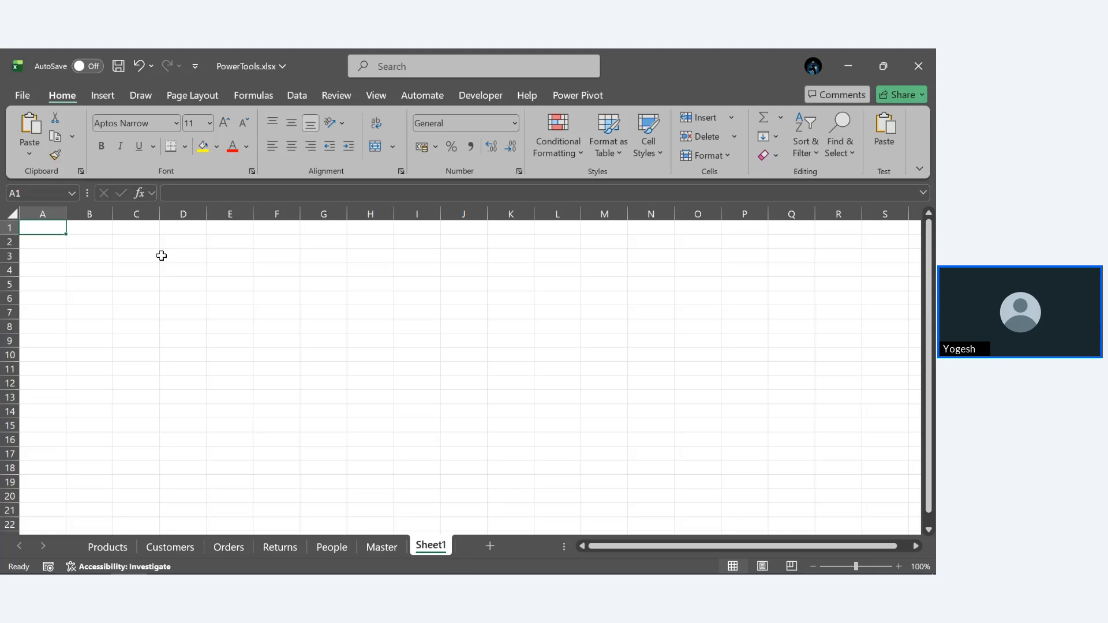
# Enter =SORT(UNIQUE(Master[State])) in cell C2 to list the unique states alphabetically.
pyautogui.click(140, 247)
pyautogui.write('=')
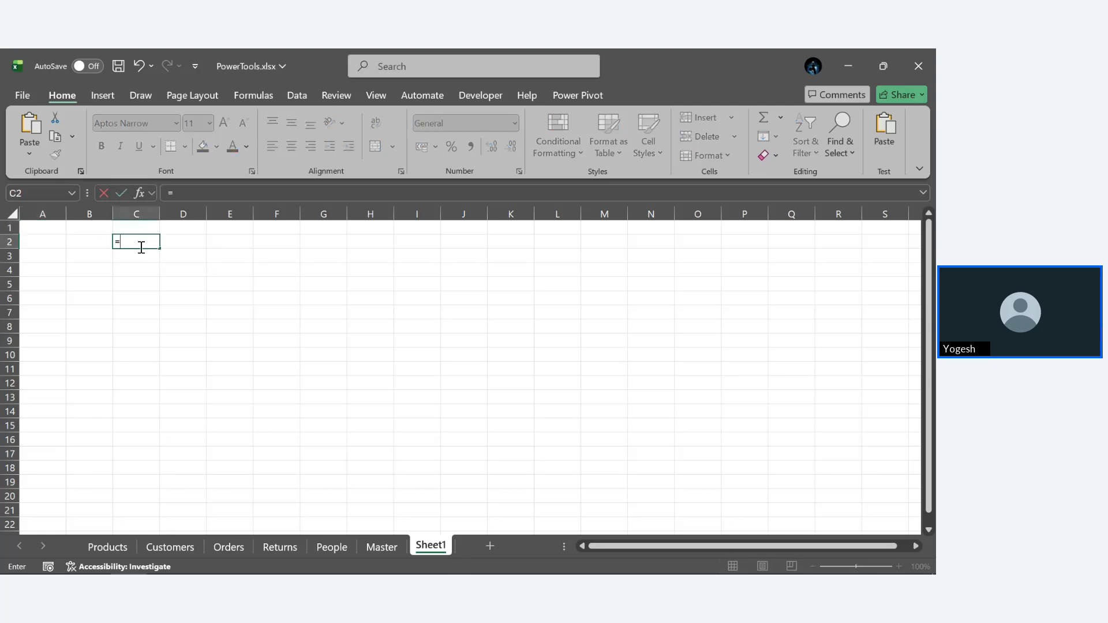
pyautogui.write('SORT')
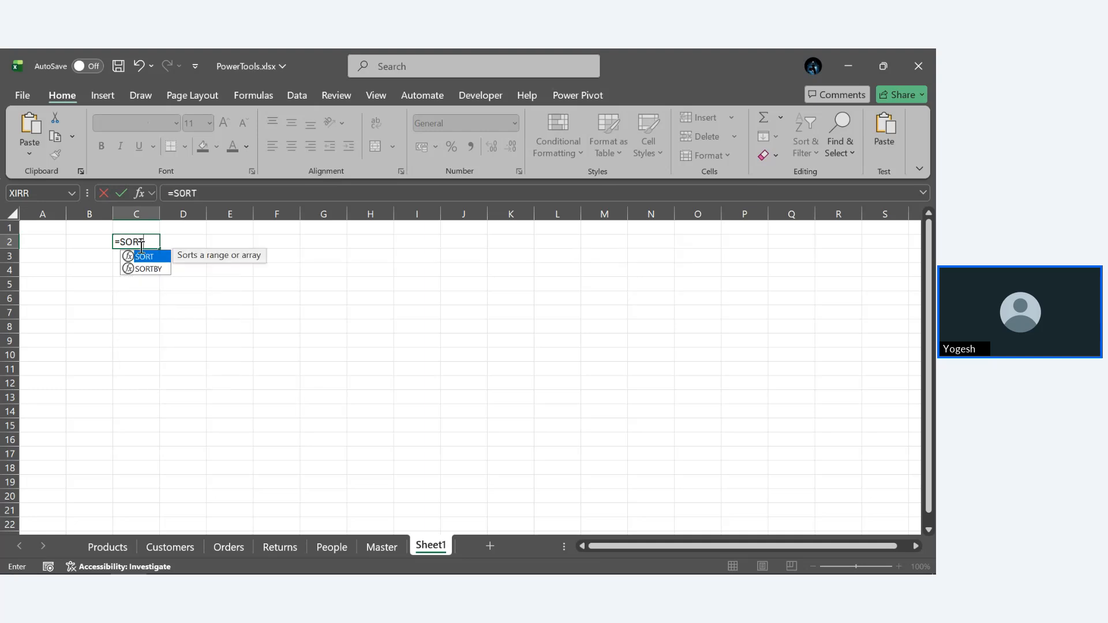
pyautogui.write('(UNI')
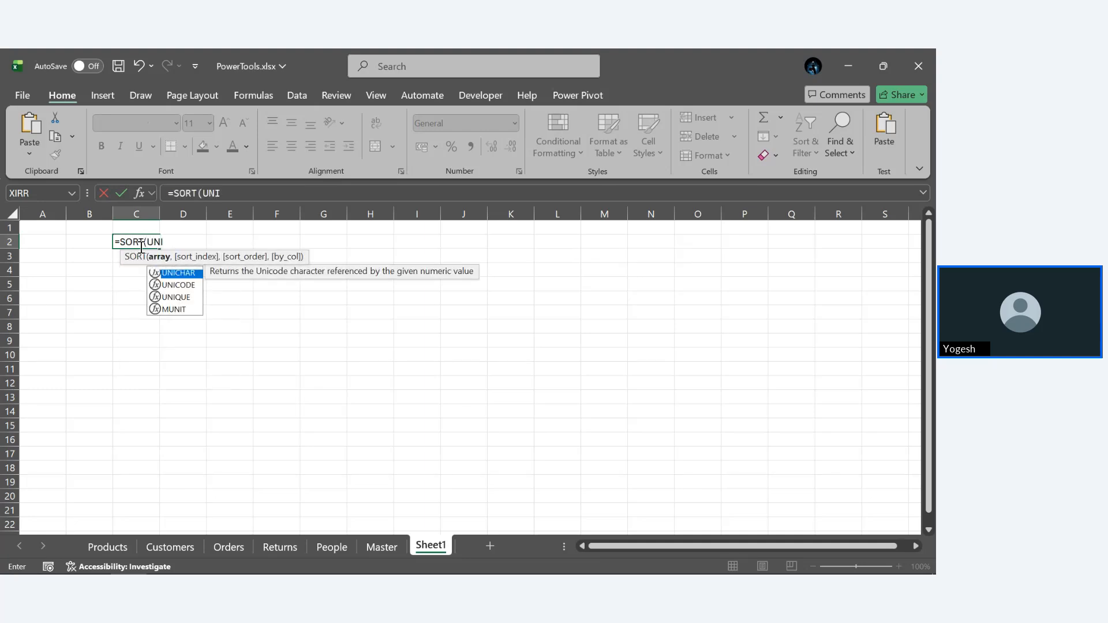
pyautogui.write('QUE(')
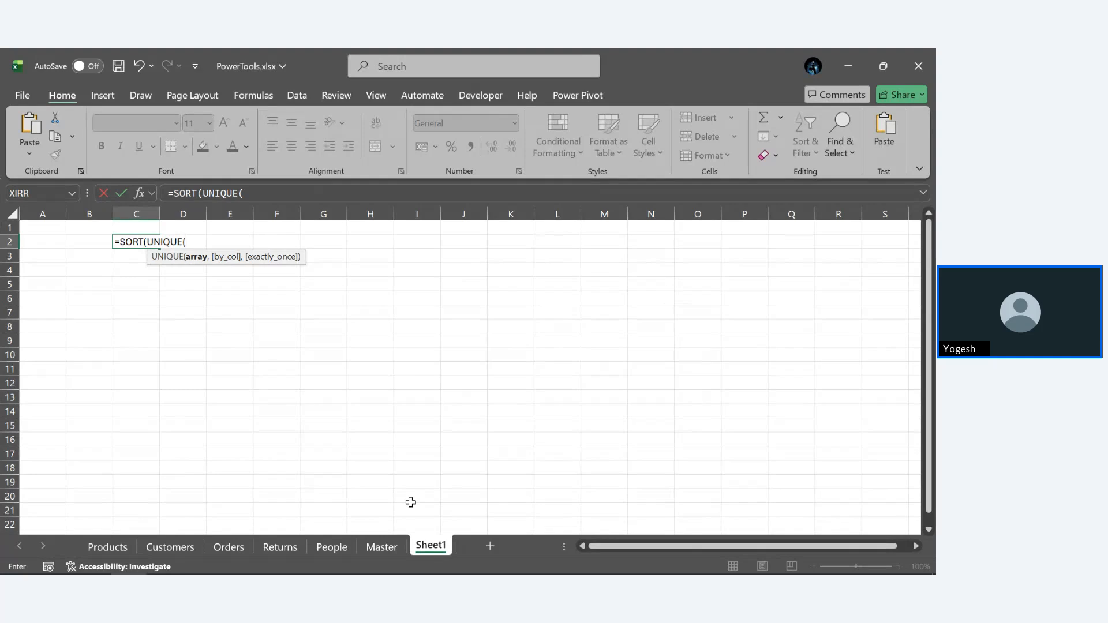
pyautogui.write('Mast')
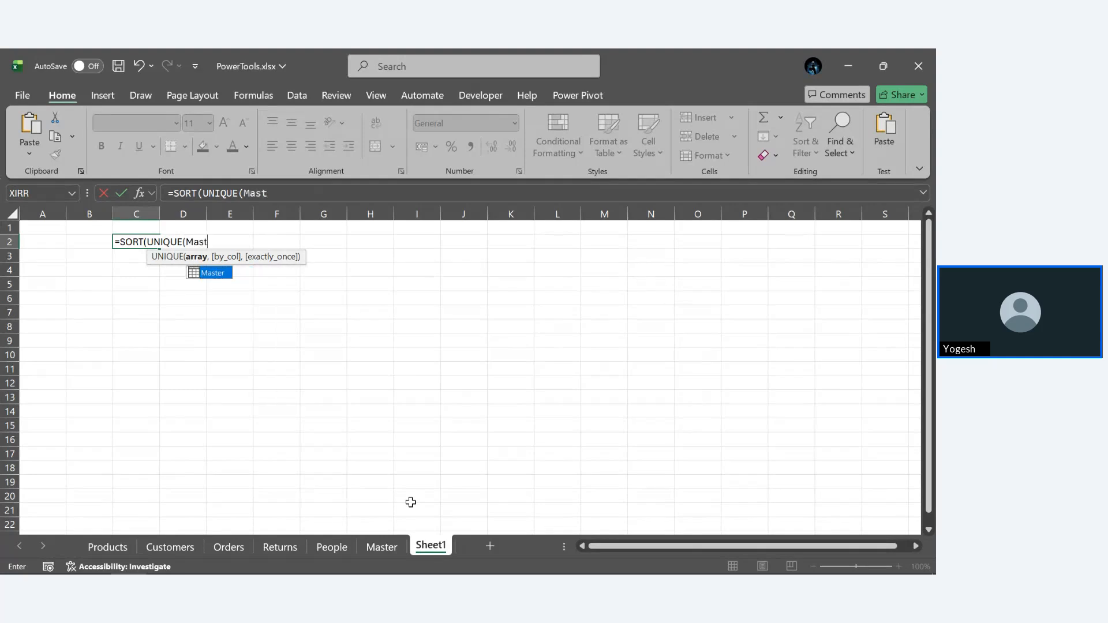
pyautogui.write('er[')
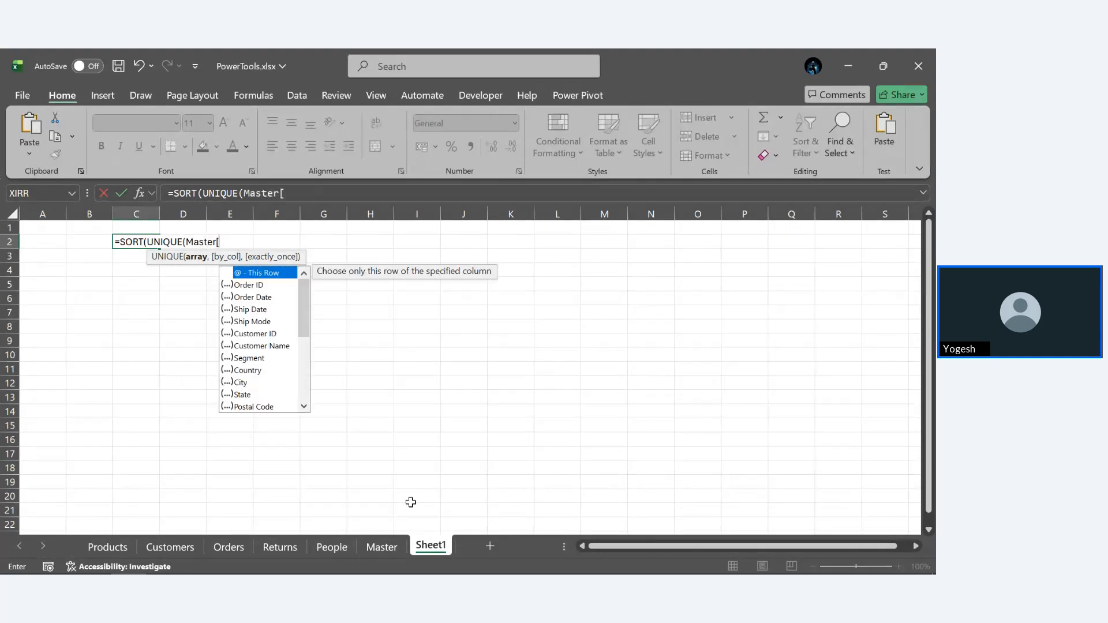
pyautogui.write('Sta')
pyautogui.press('Tab')
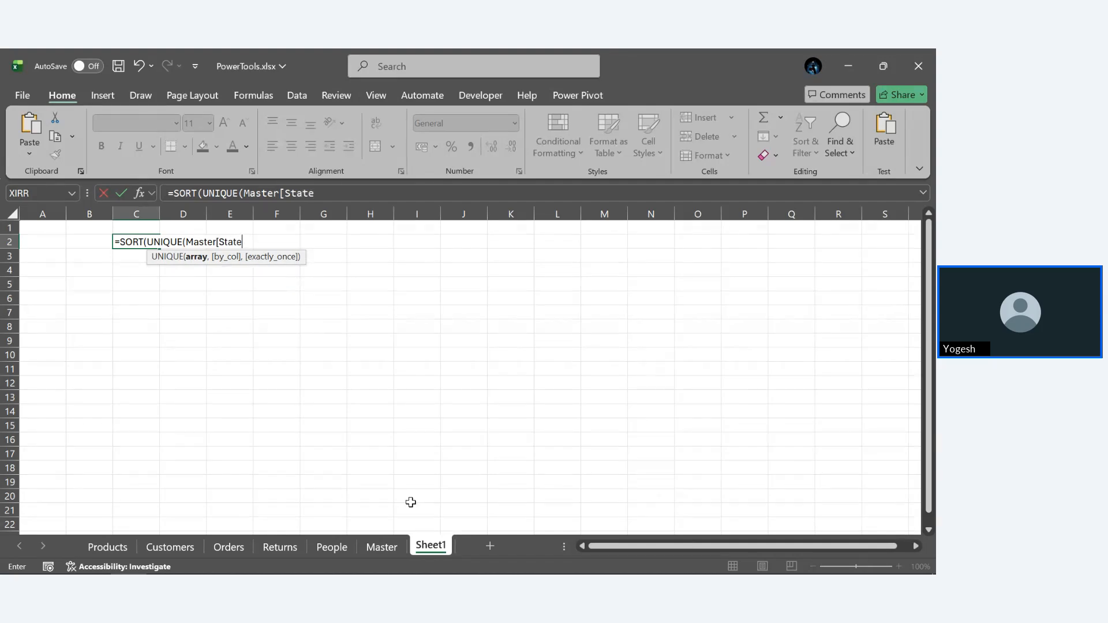
pyautogui.write(']))')
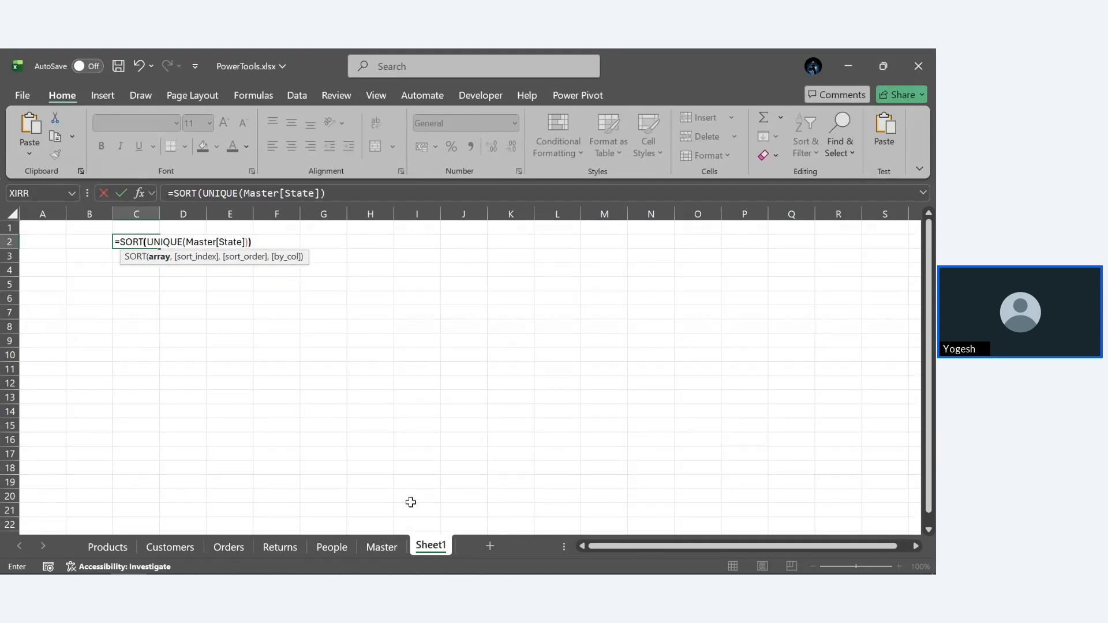
pyautogui.press('Return')
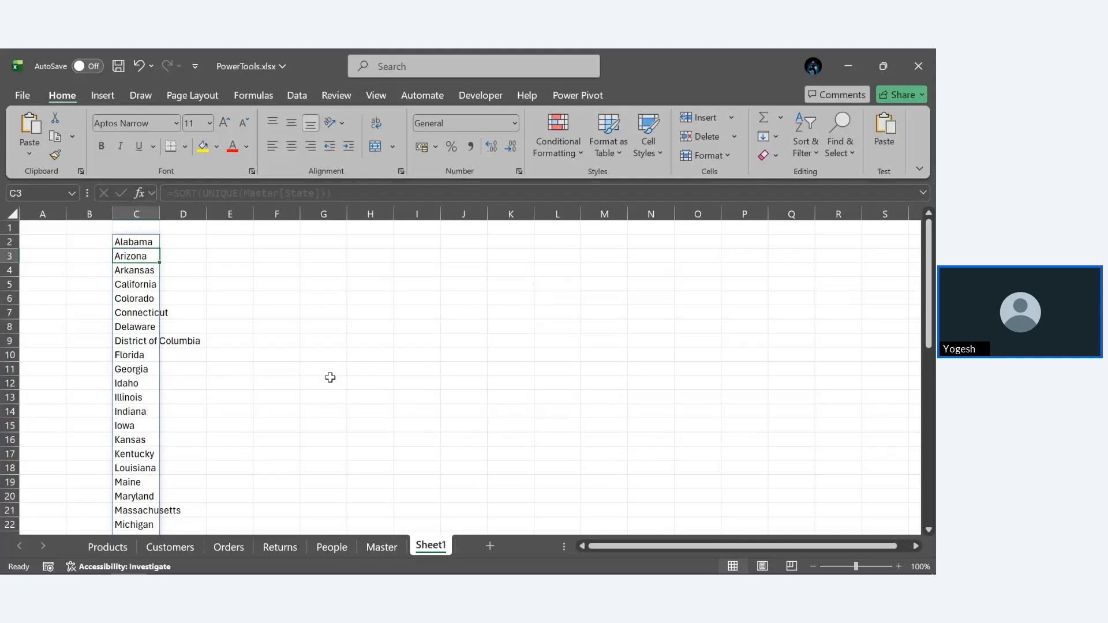
# Copy the whole spilled state list from C2 and paste it at F2 as values only.
pyautogui.click(140, 227)
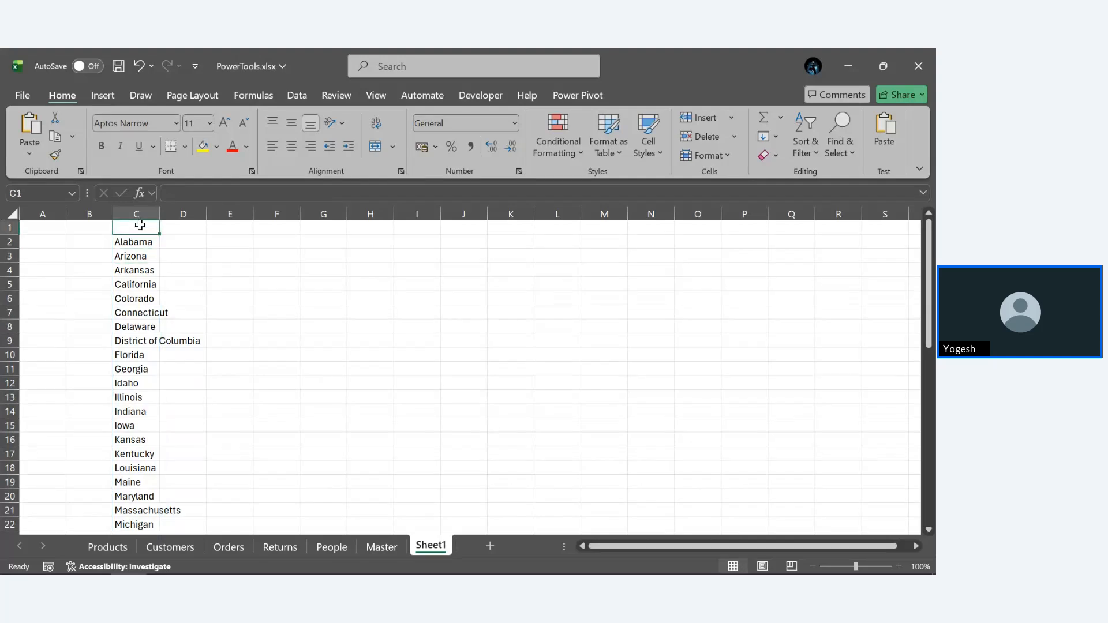
pyautogui.click(137, 244)
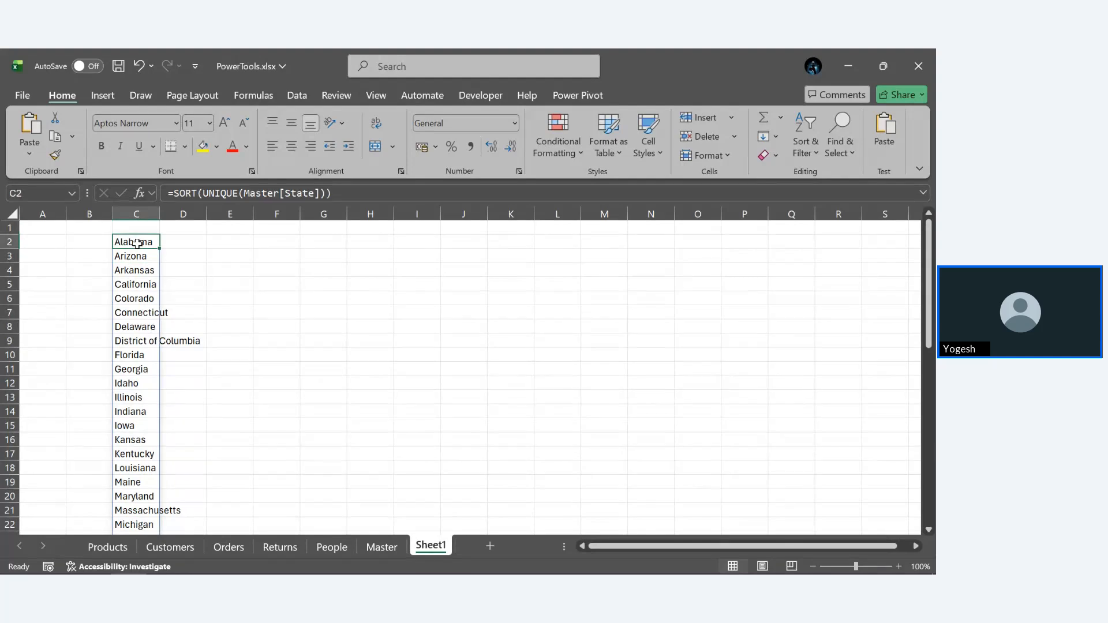
pyautogui.hotkey('ctrl', 'shift', 'Down')
pyautogui.scroll(-5, 191, 372)
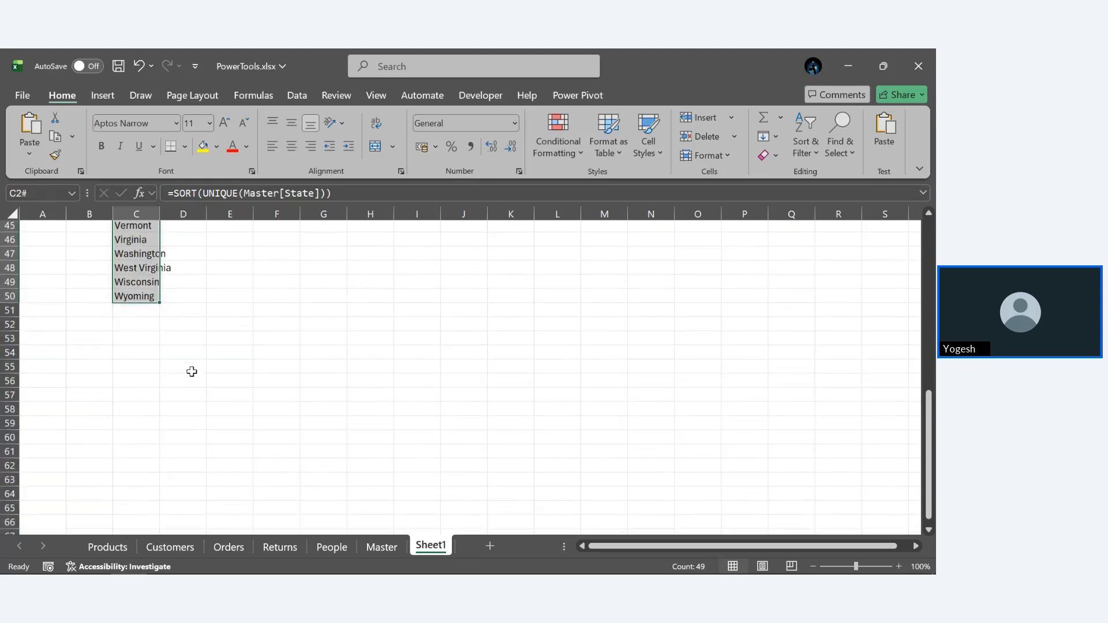
pyautogui.scroll(15, 192, 371)
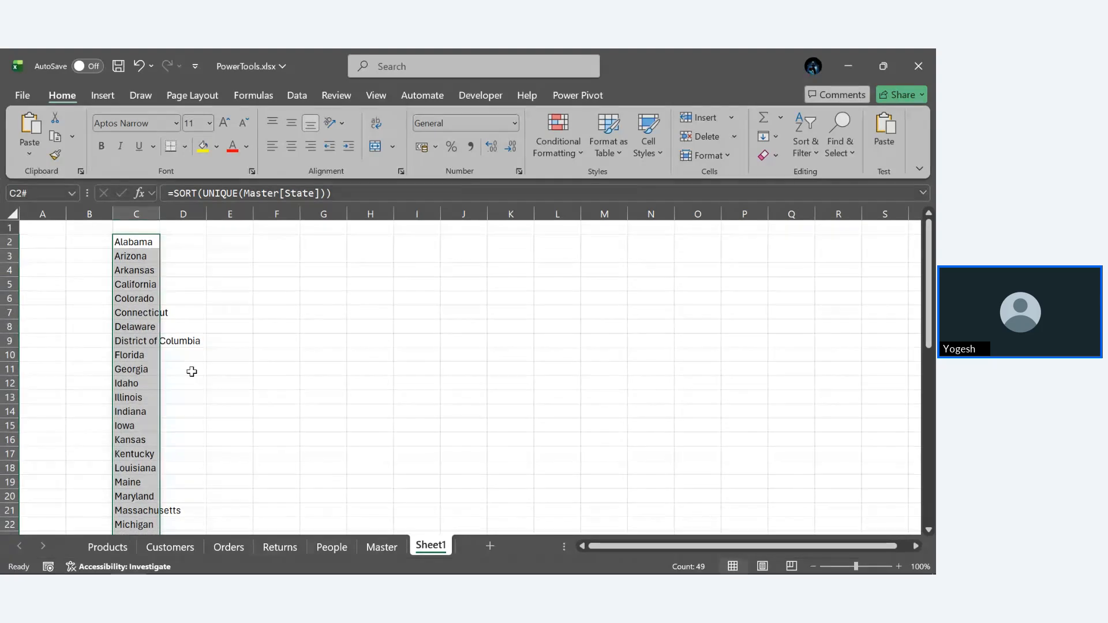
pyautogui.hotkey('ctrl', 'c')
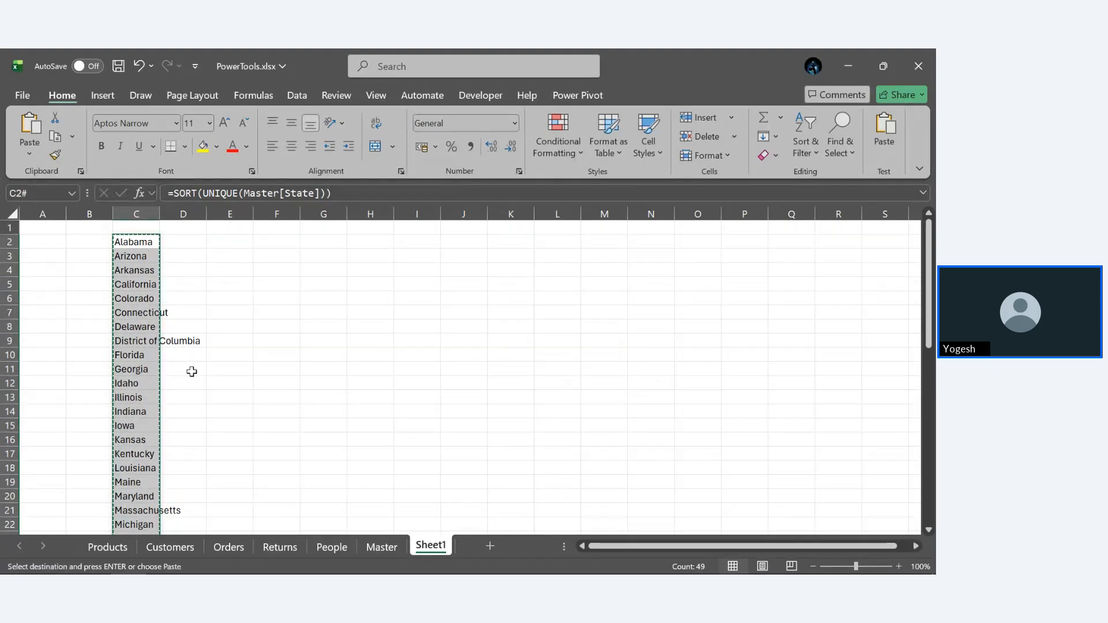
pyautogui.click(273, 243)
pyautogui.hotkey('ctrl', 'v')
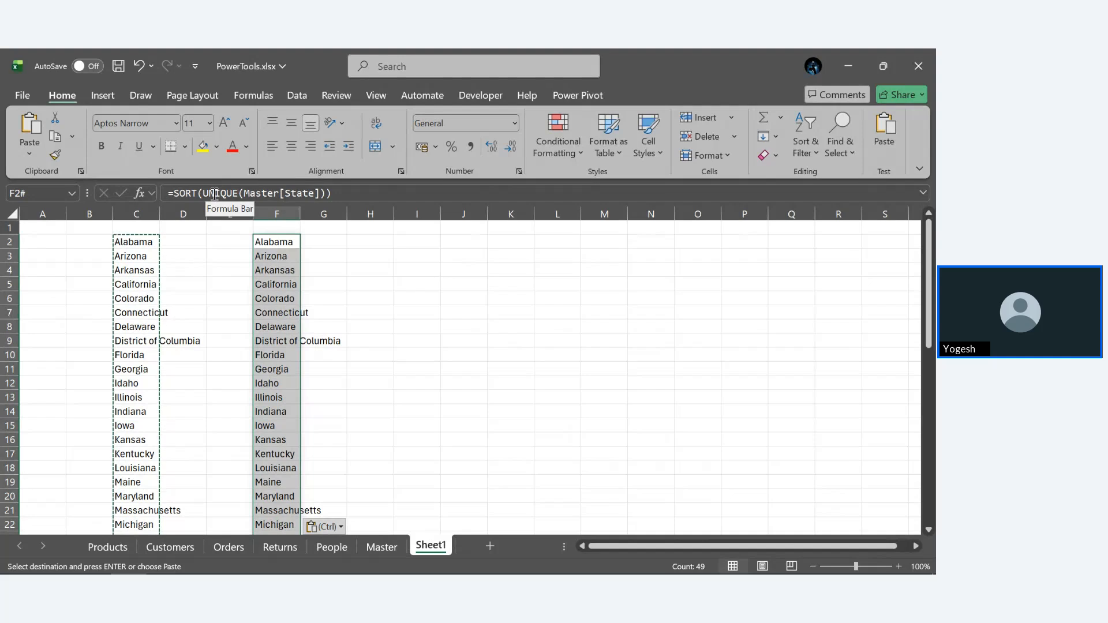
pyautogui.press('ctrl')
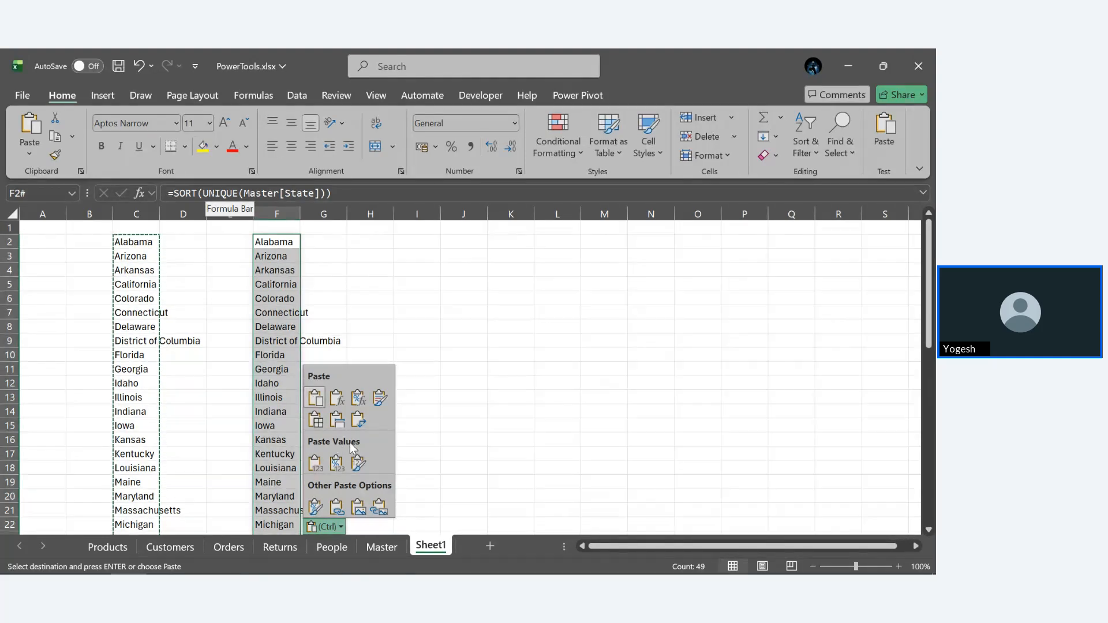
pyautogui.click(314, 463)
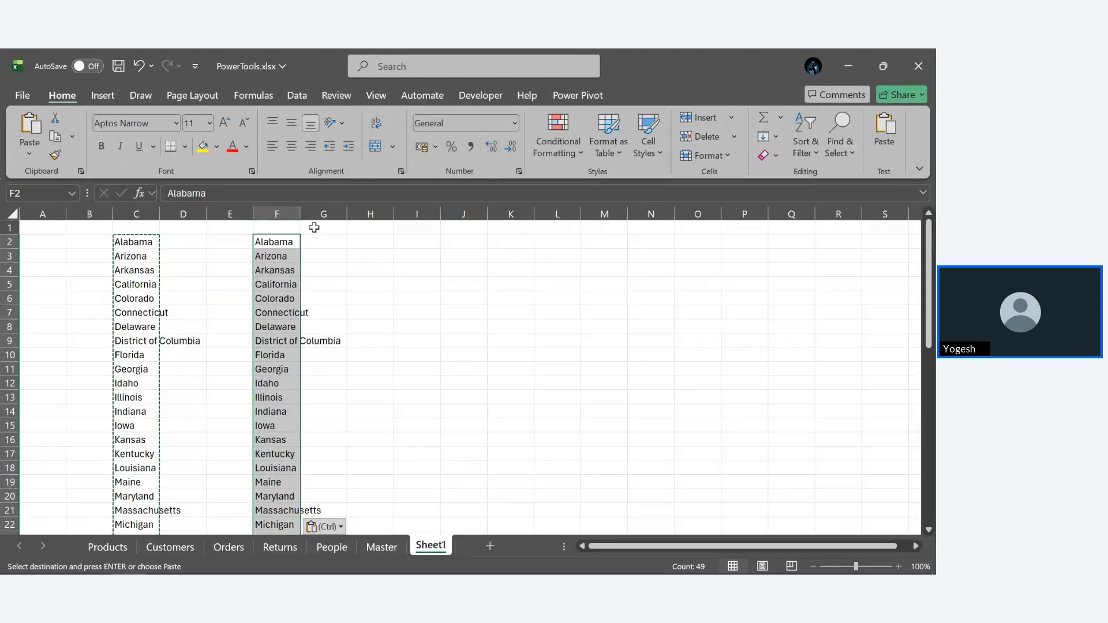
# Delete column C containing the formula-driven state list.
pyautogui.click(136, 214)
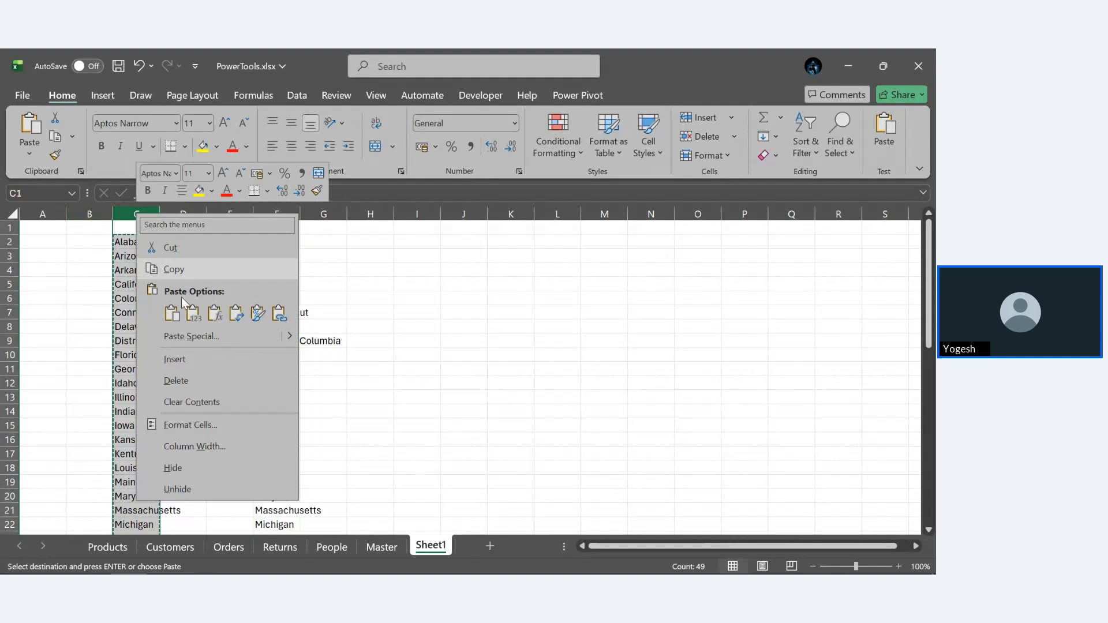
pyautogui.click(202, 381)
pyautogui.click(456, 377)
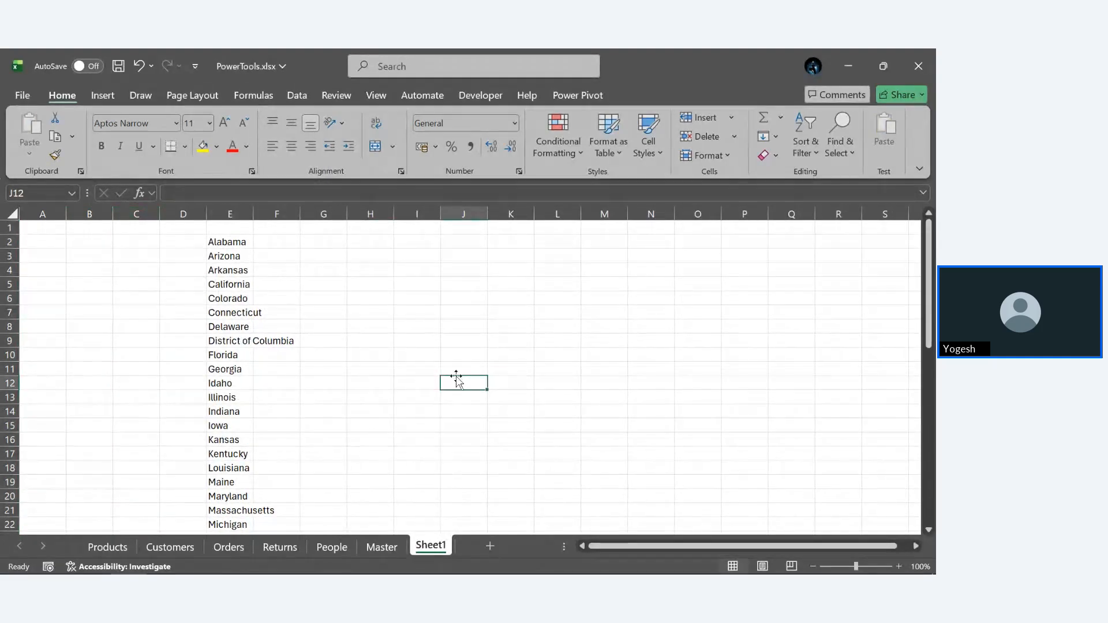
# Add the header States in E1 above the state list and the header Sales in F1.
pyautogui.click(232, 228)
pyautogui.write('States')
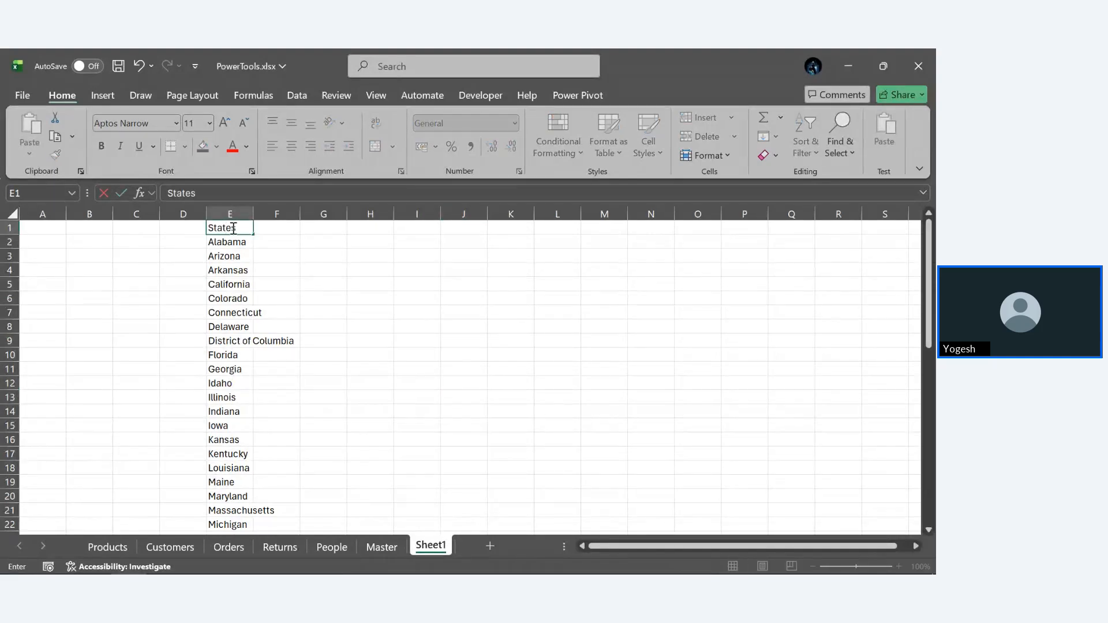
pyautogui.press('Return')
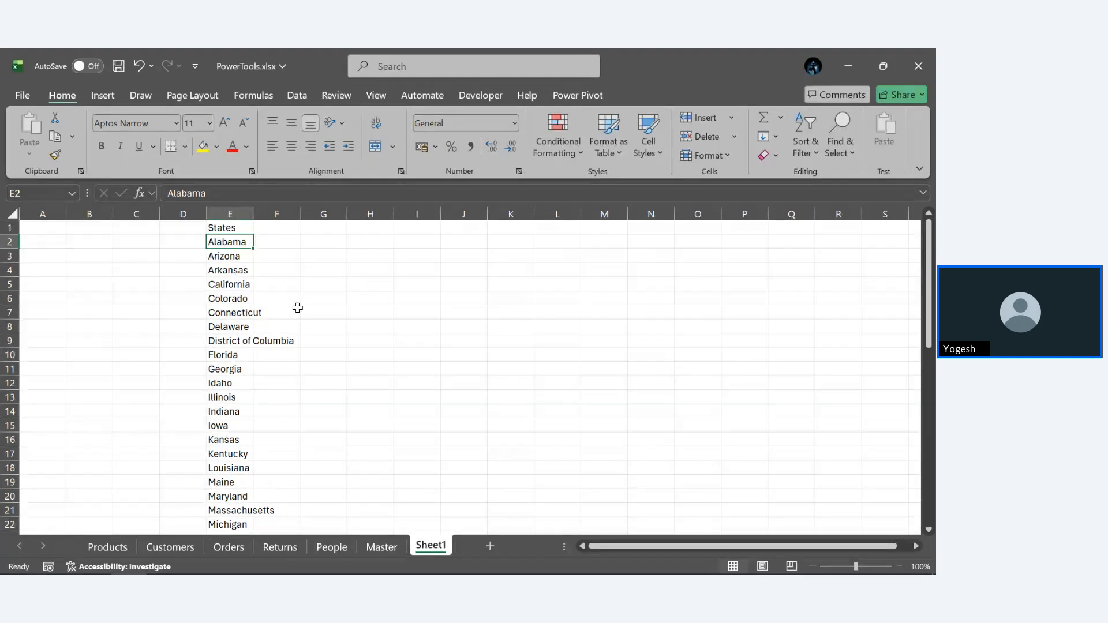
pyautogui.scroll(-19, 297, 308)
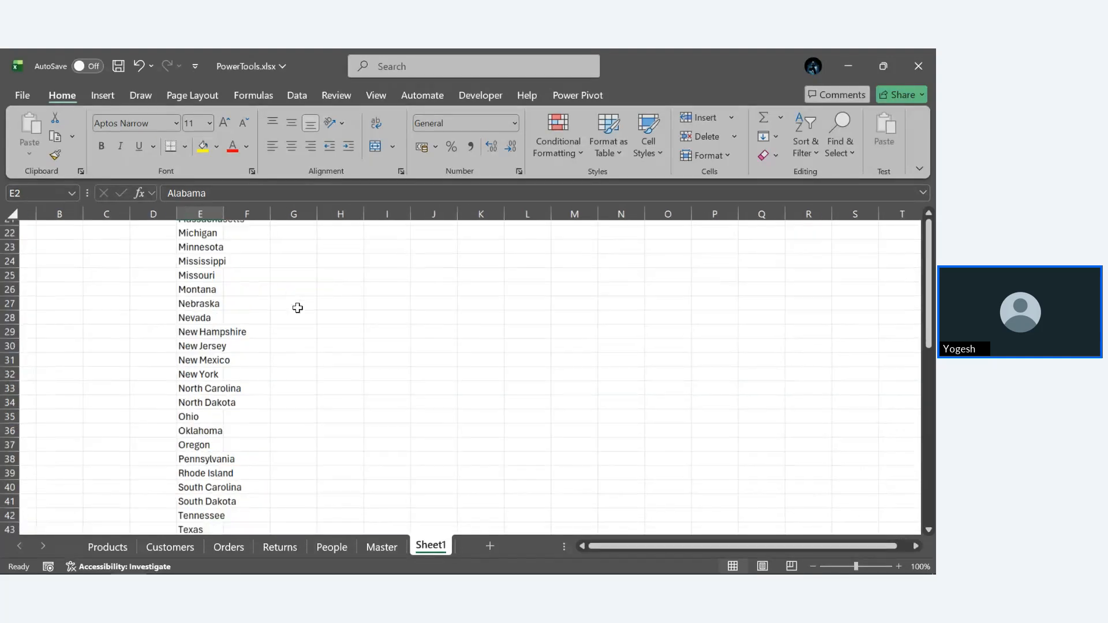
pyautogui.scroll(19, 297, 308)
pyautogui.scroll(1, 297, 308)
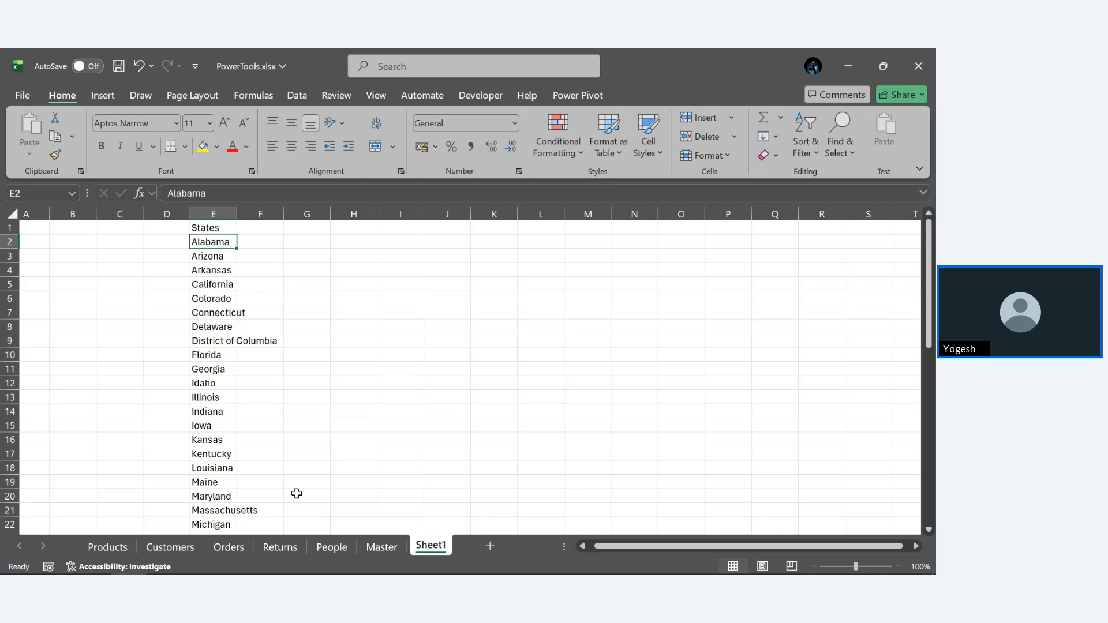
pyautogui.click(258, 229)
pyautogui.write('Sales')
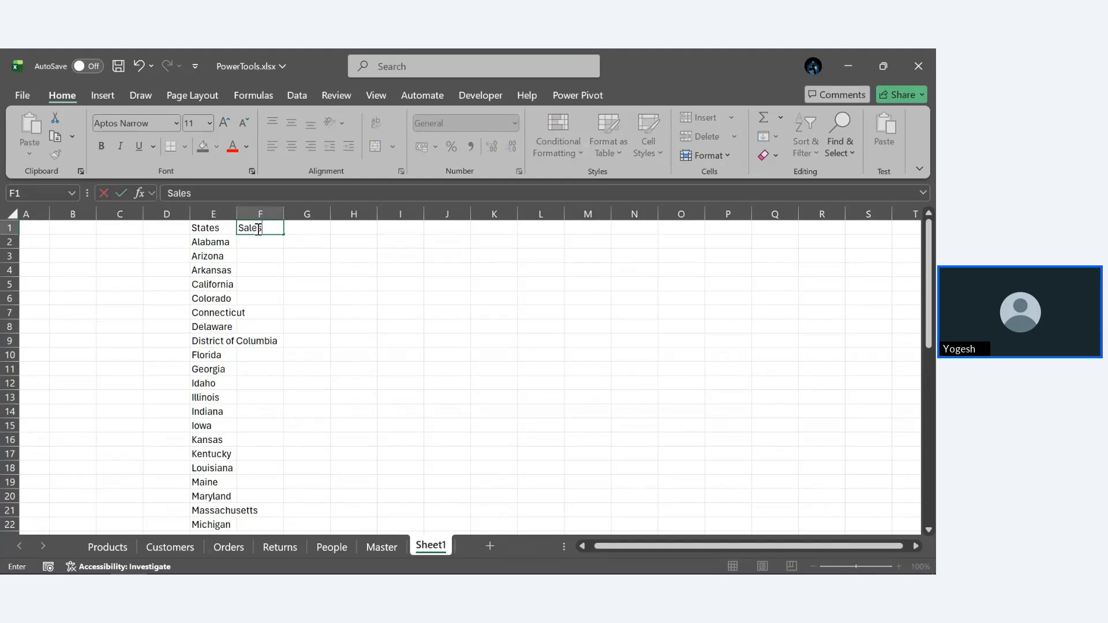
# Convert E1:F50 into a table with headers and name the table StateSales.
pyautogui.click(214, 227)
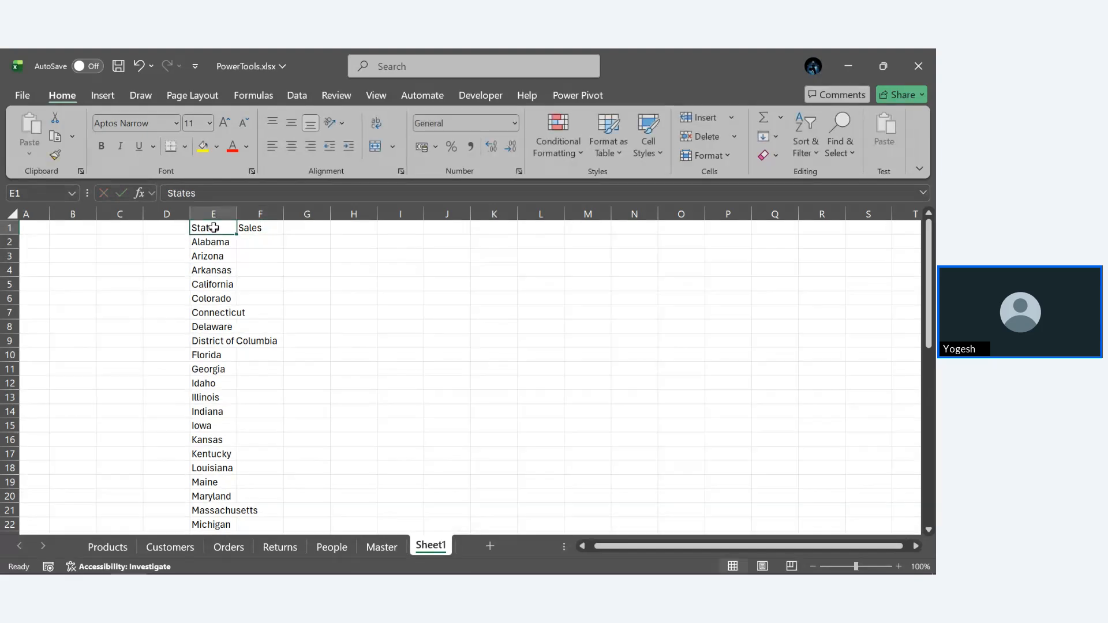
pyautogui.hotkey('ctrl', 'shift', 'End')
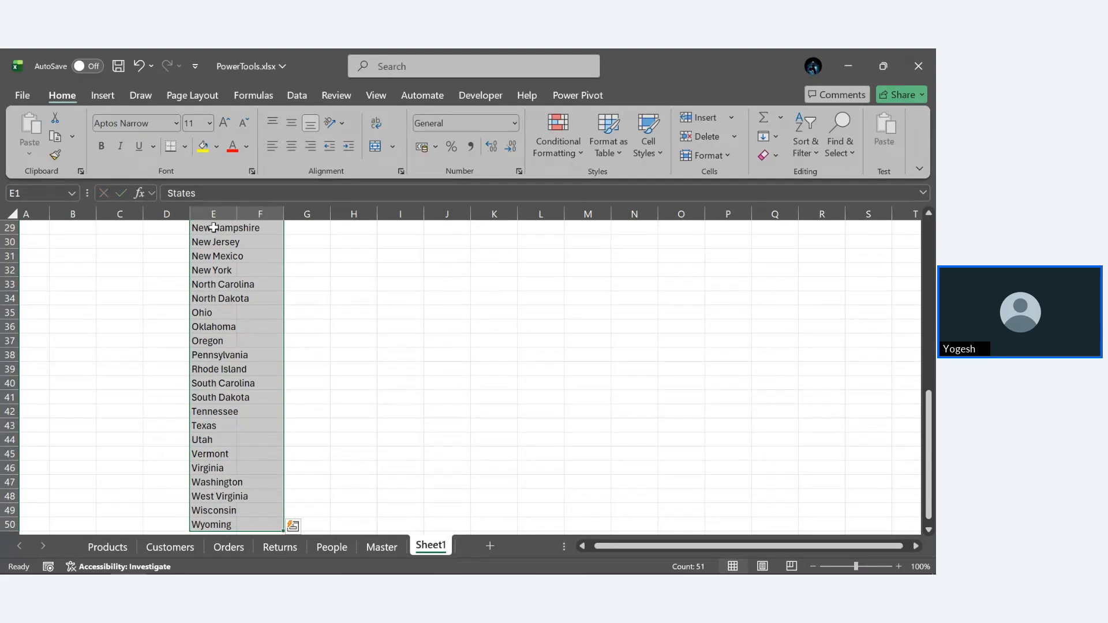
pyautogui.scroll(9, 213, 227)
pyautogui.hotkey('ctrl', 't')
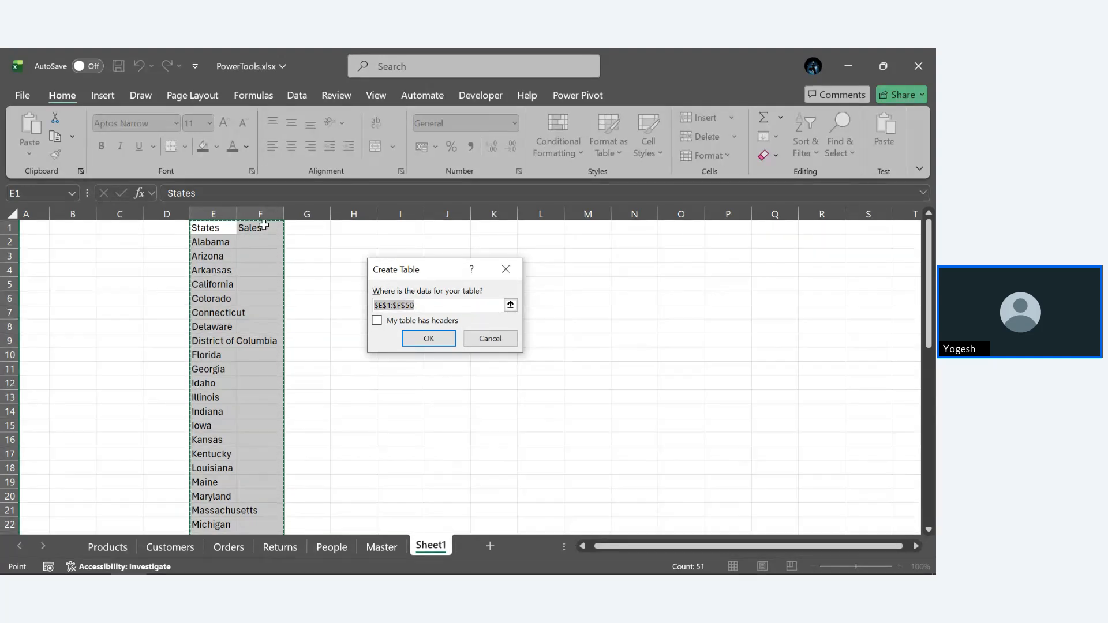
pyautogui.click(377, 321)
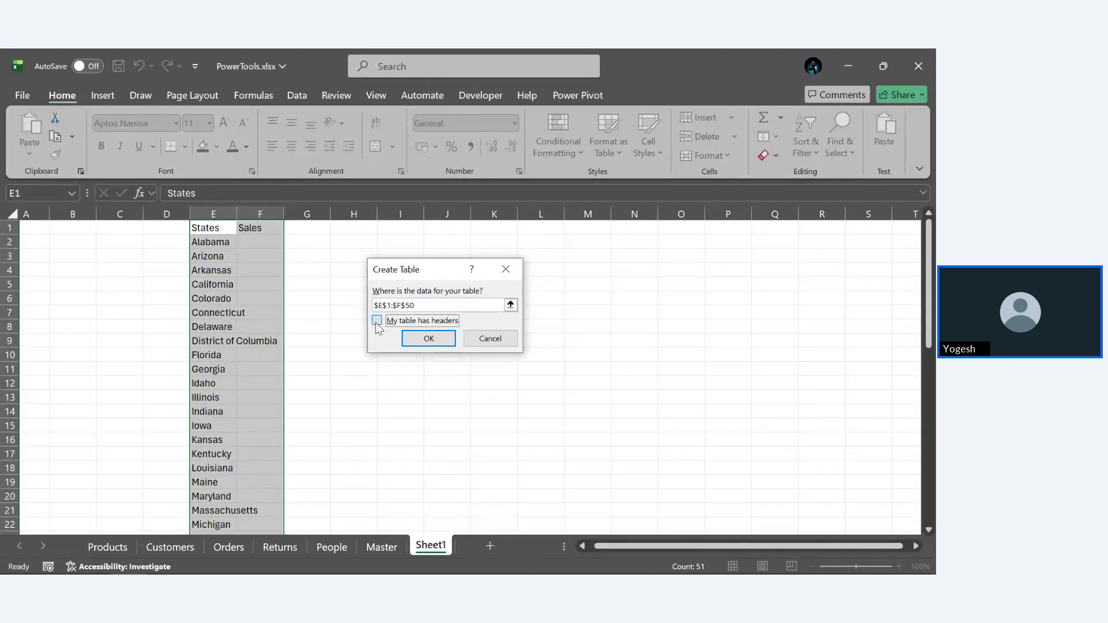
pyautogui.click(438, 340)
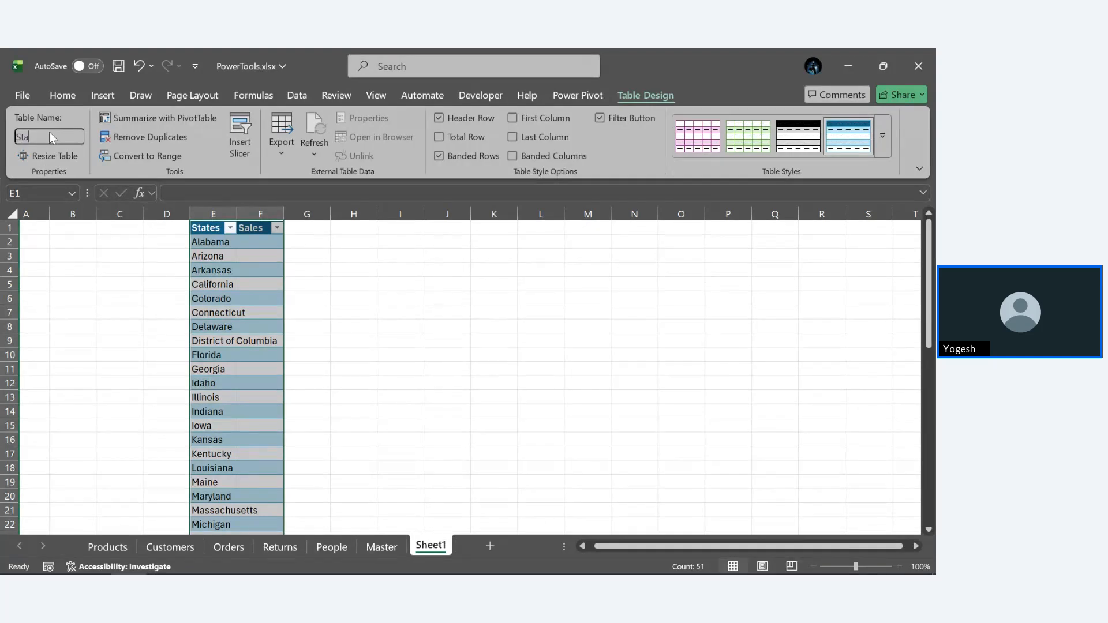
pyautogui.write('eSales')
pyautogui.press('Return')
# Begin a SUMIF formula in F2 of the Sales column with Master[State] as the range.
pyautogui.click(258, 244)
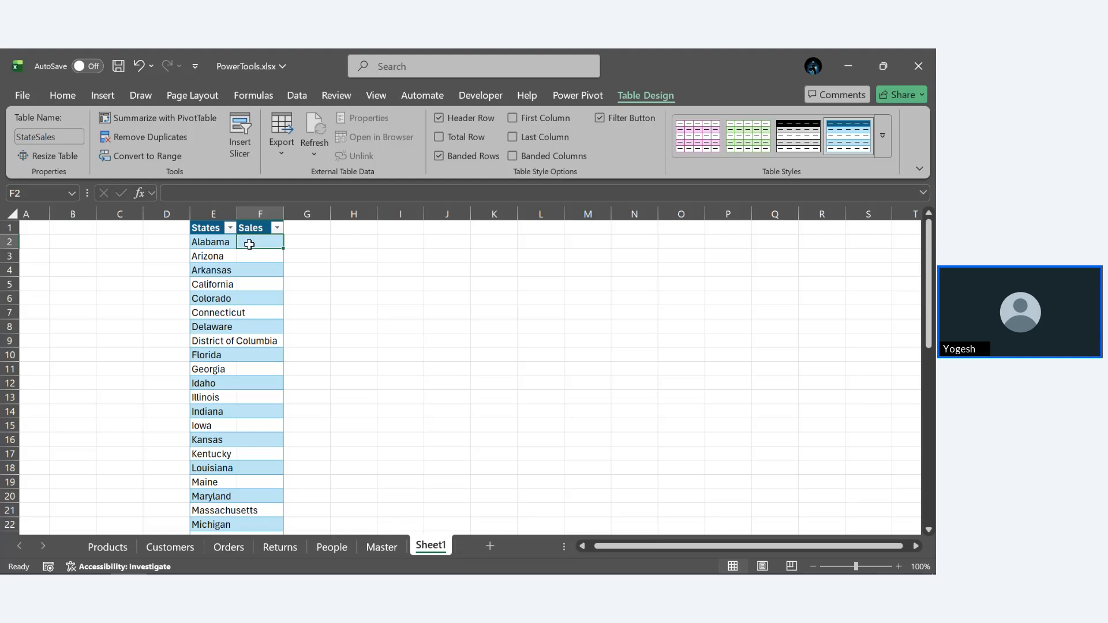
pyautogui.scroll(5, 251, 245)
pyautogui.scroll(6, 252, 245)
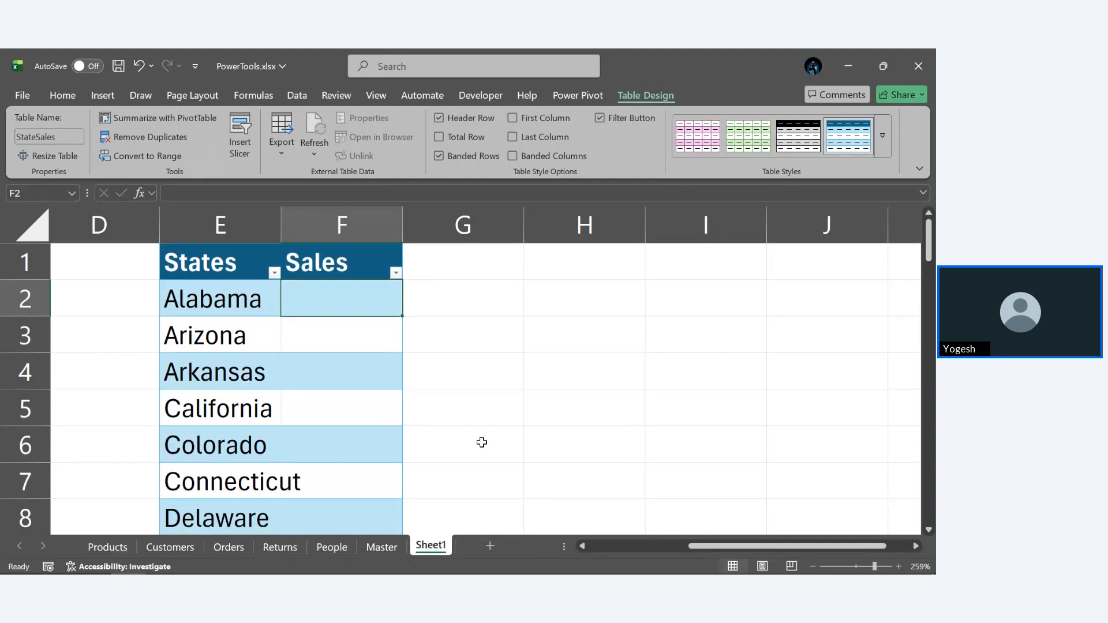
pyautogui.doubleClick(361, 297)
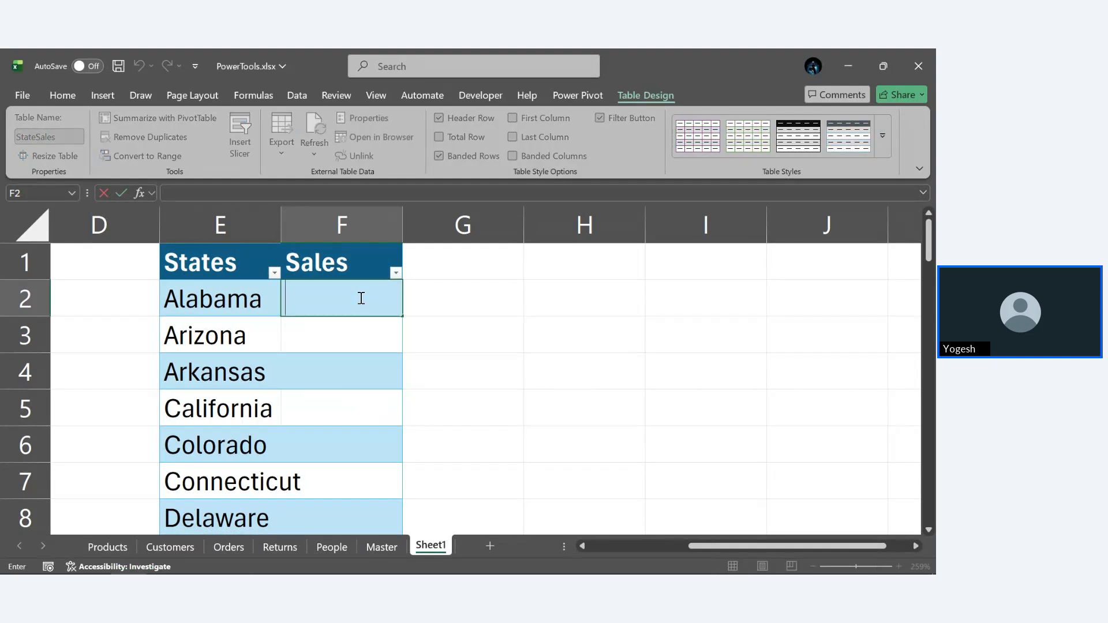
pyautogui.write('=SUM')
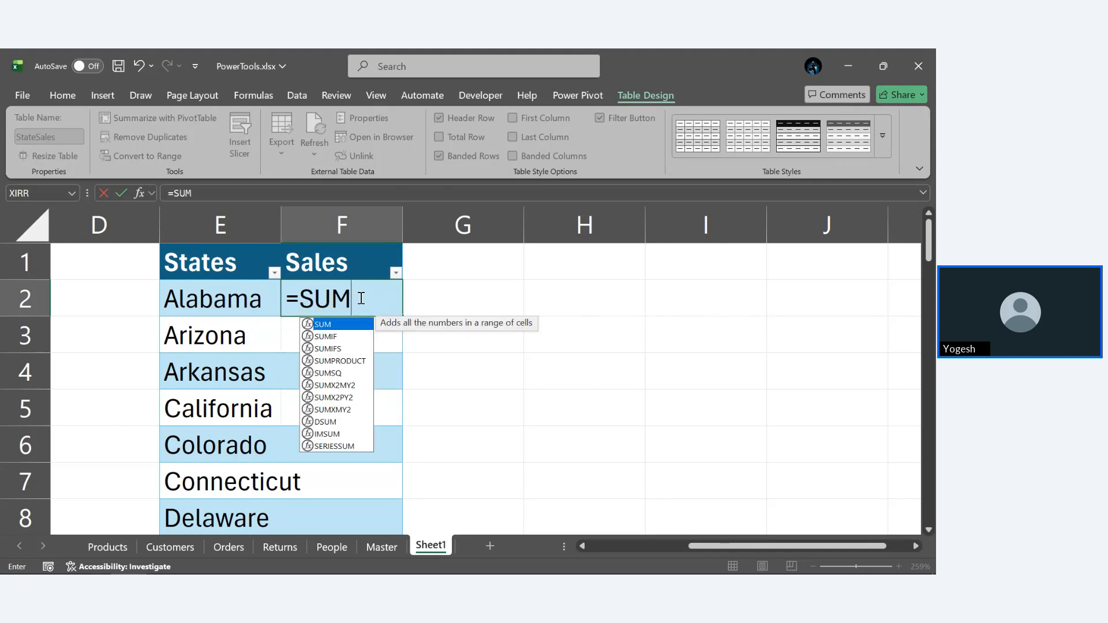
pyautogui.write('IF(')
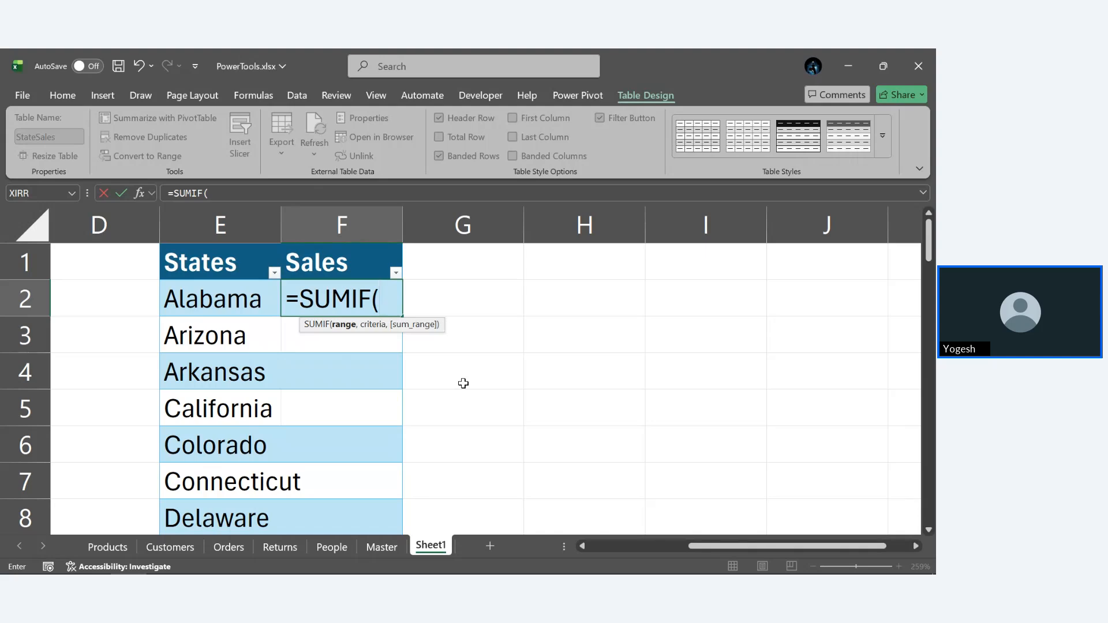
pyautogui.write('Master')
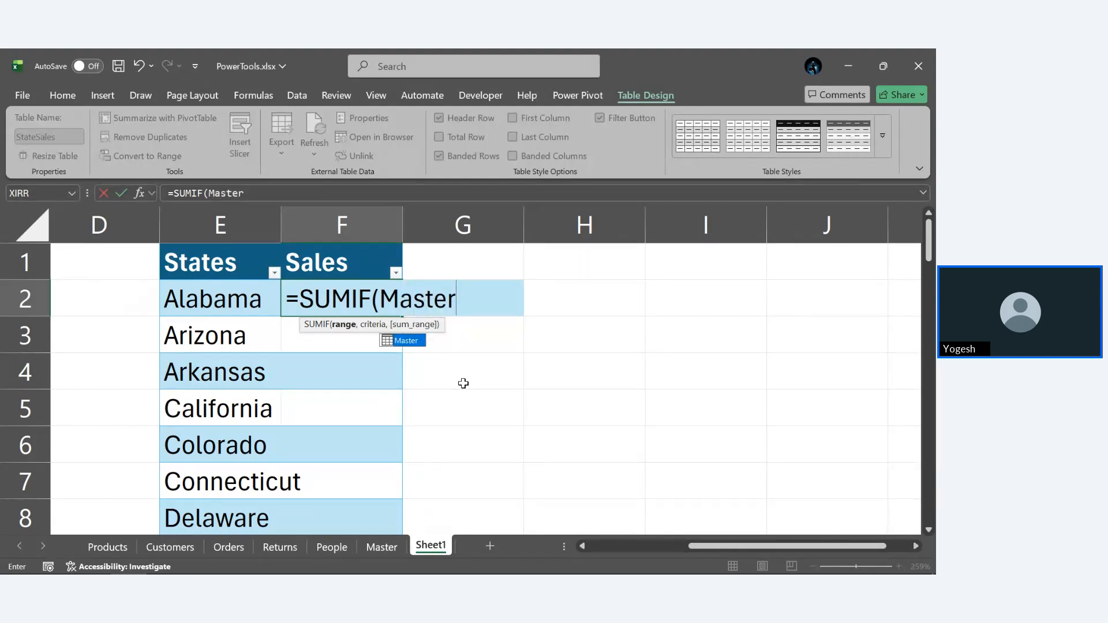
pyautogui.write('[State')
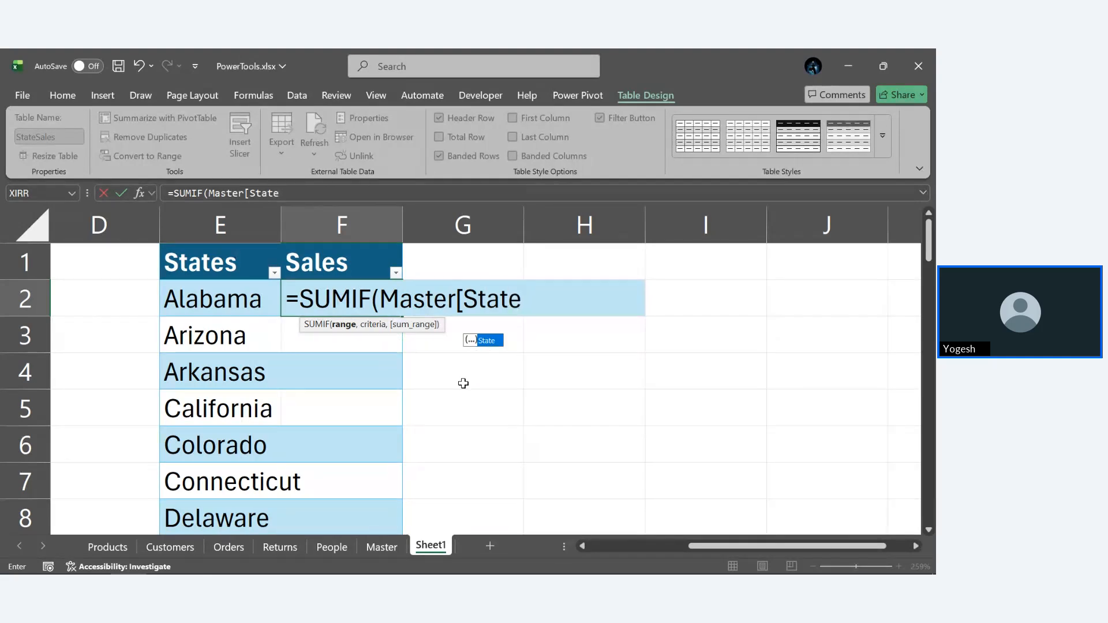
pyautogui.press('Tab')
pyautogui.write('],')
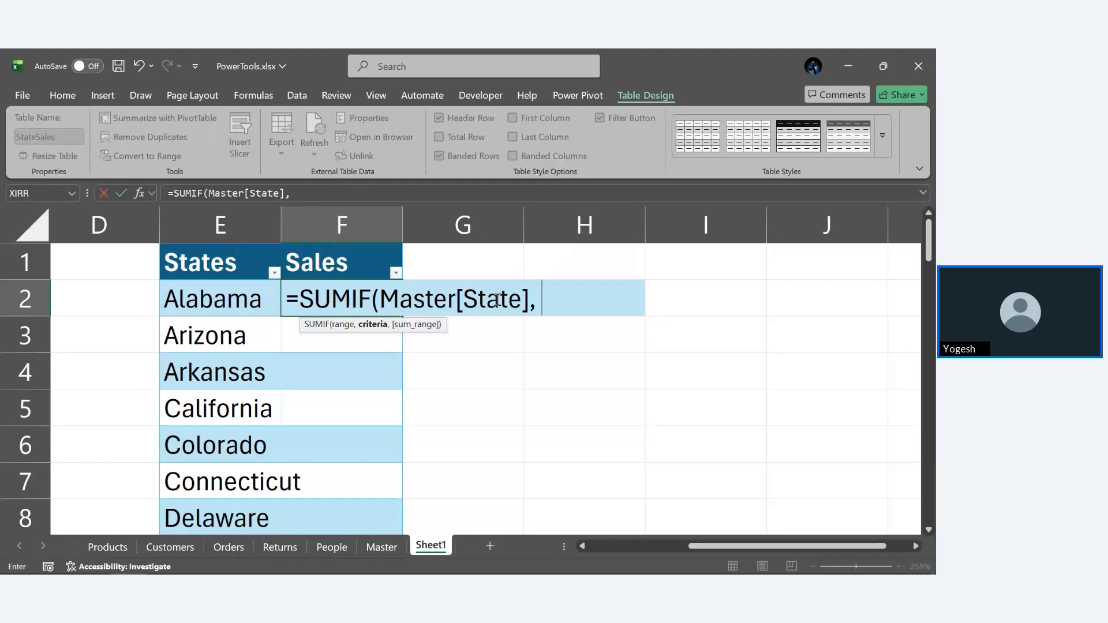
pyautogui.click(232, 297)
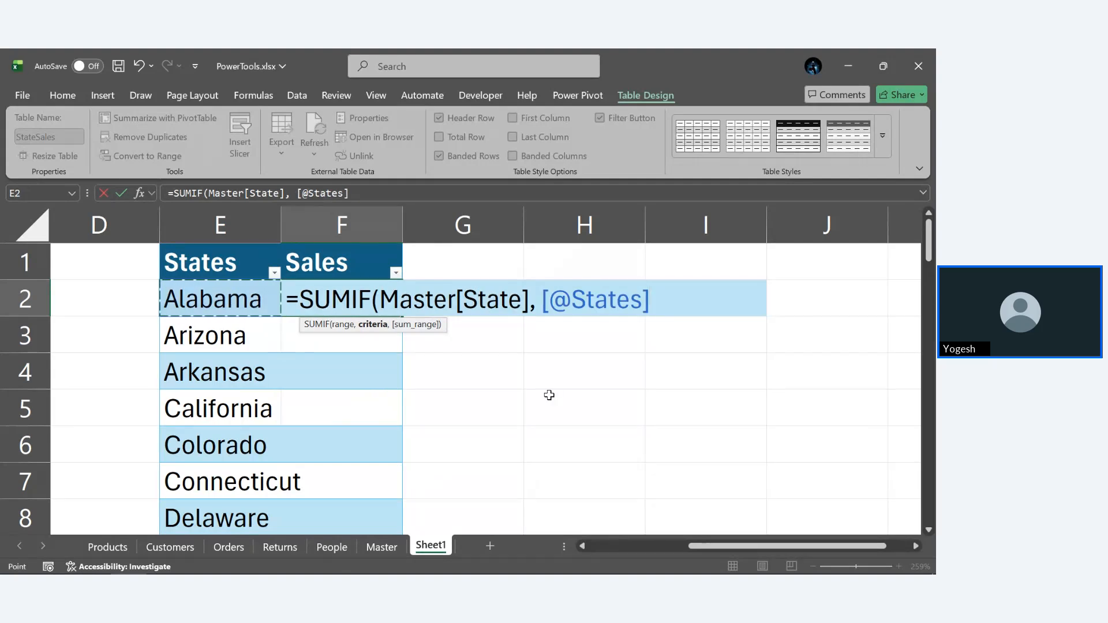
pyautogui.write(',')
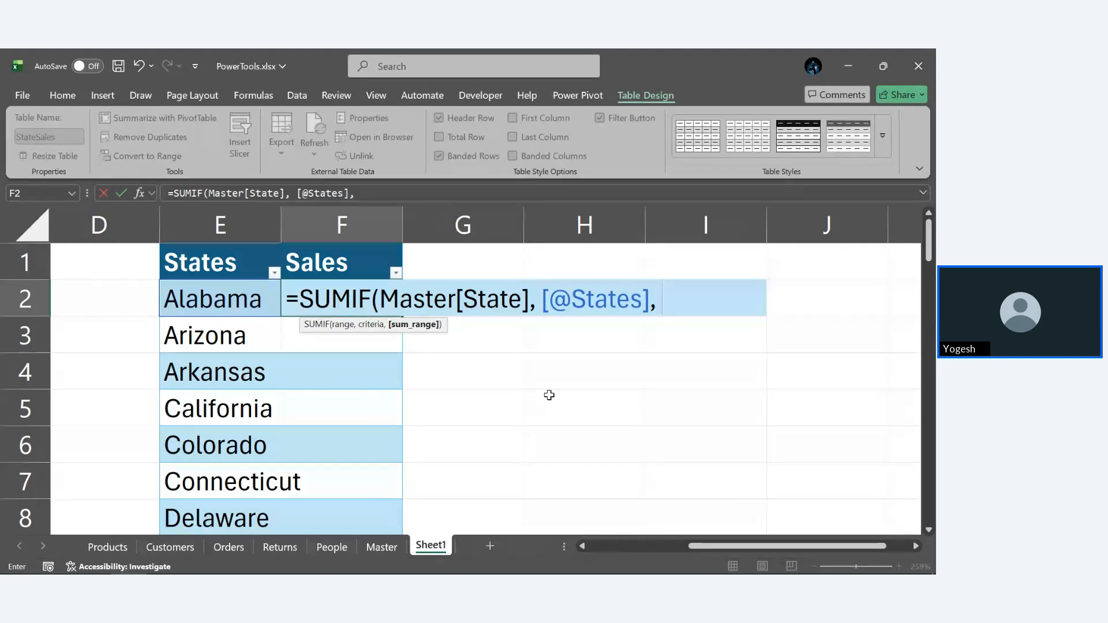
pyautogui.write(' Master[S')
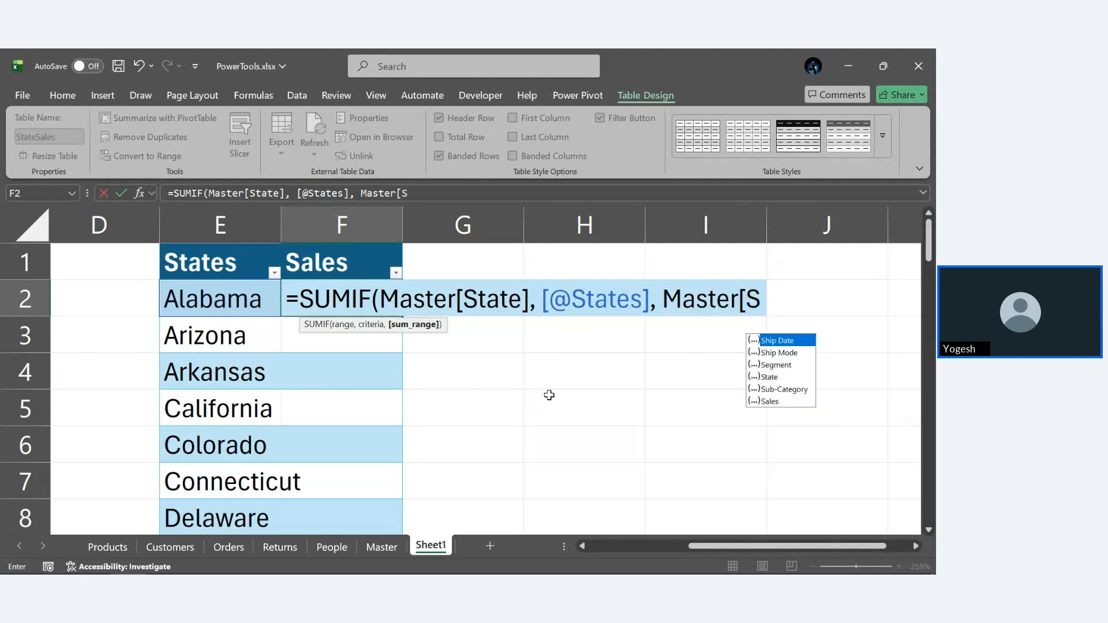
pyautogui.write('ales]')
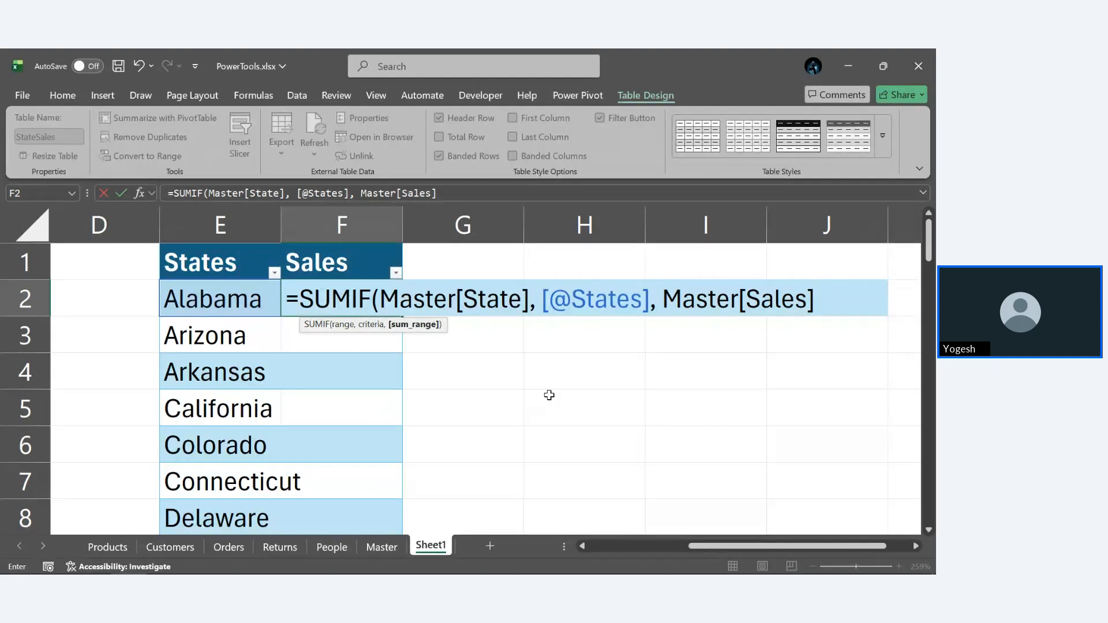
pyautogui.write(')')
pyautogui.press('Return')
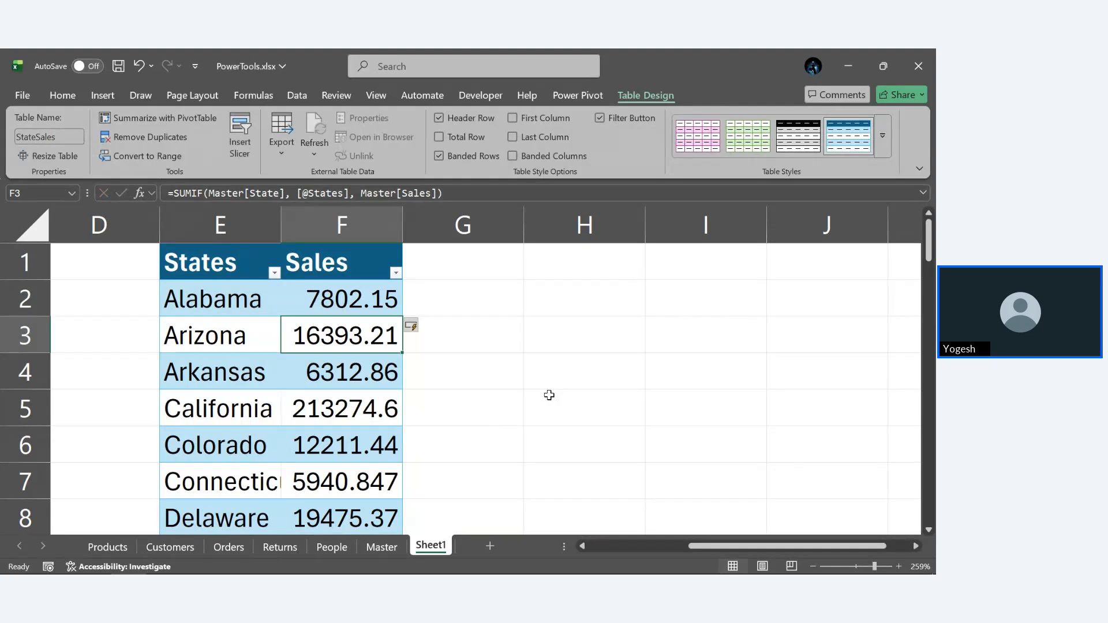
# Open the SUMIF formula in F2 to review its arguments.
pyautogui.press('Up')
pyautogui.press('F2')
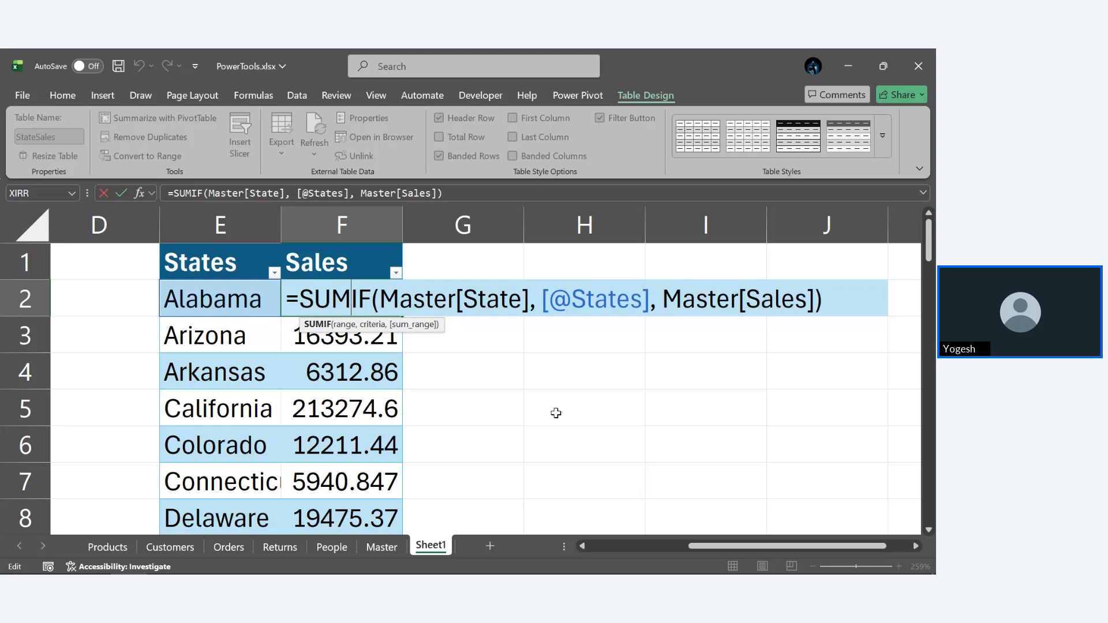
# Switch to the Zoho Meeting window in Brave, hide the shared-screen preview, and return to Excel.
pyautogui.moveTo(556, 573)
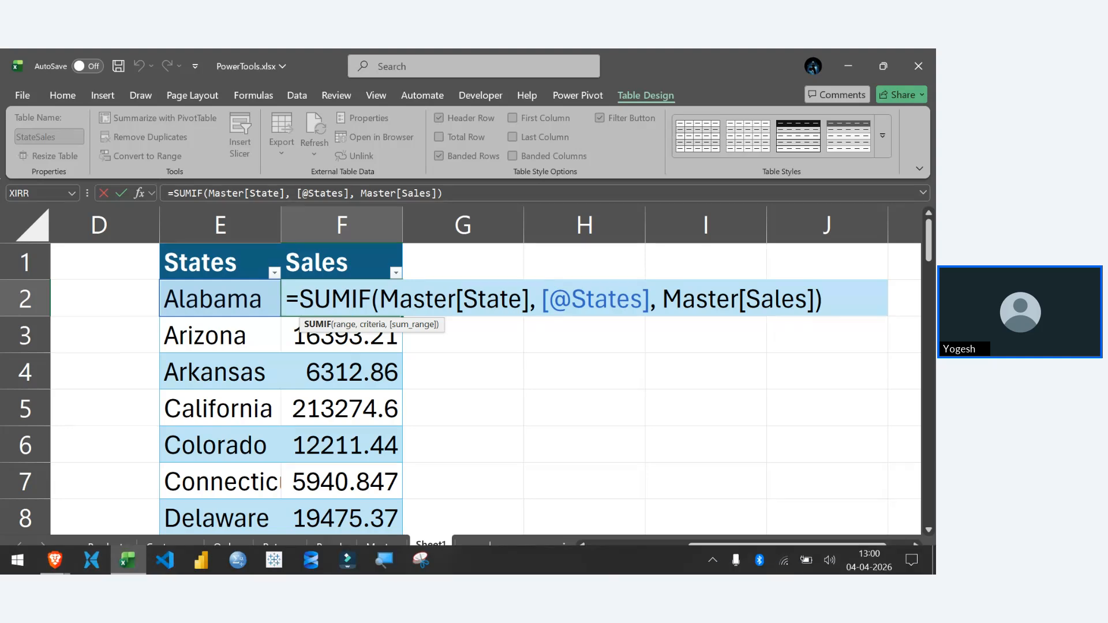
pyautogui.moveTo(55, 560)
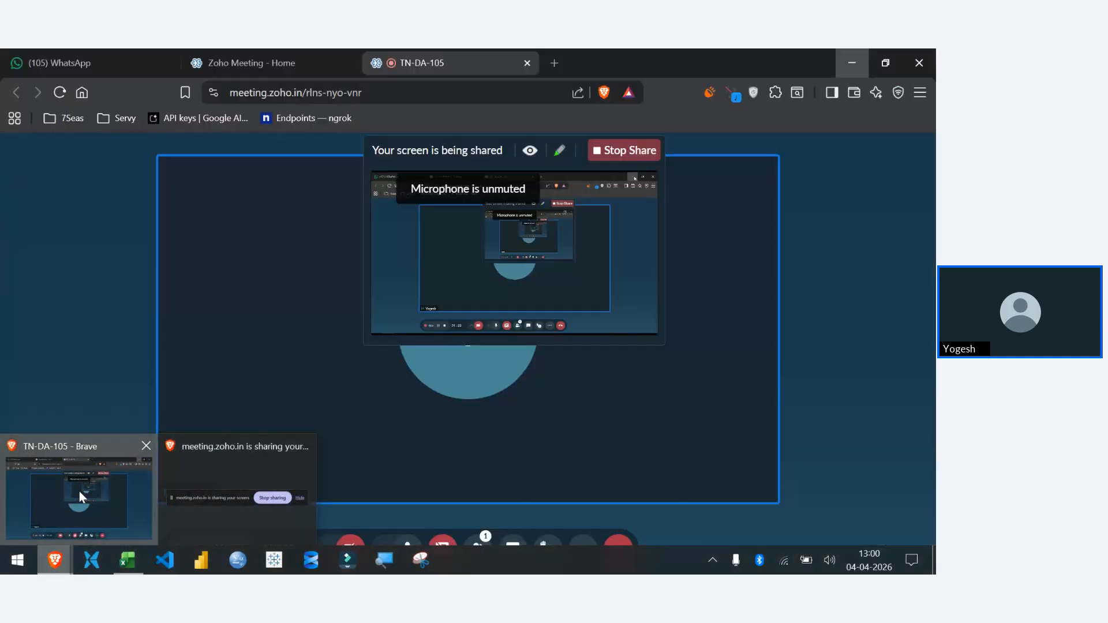
pyautogui.click(79, 490)
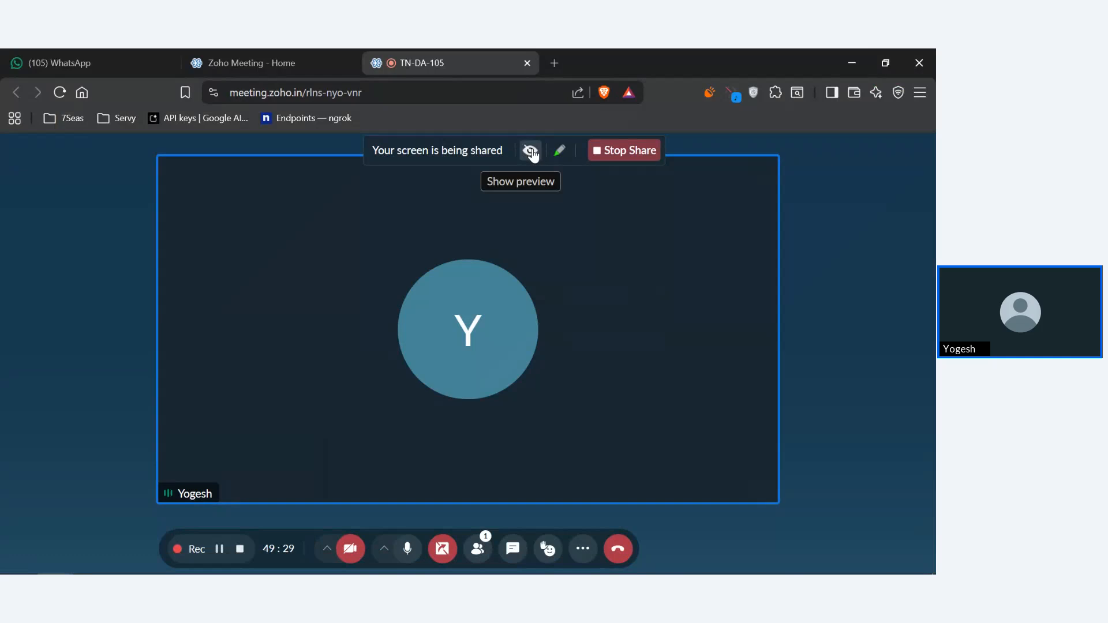
pyautogui.click(530, 151)
pyautogui.click(530, 151)
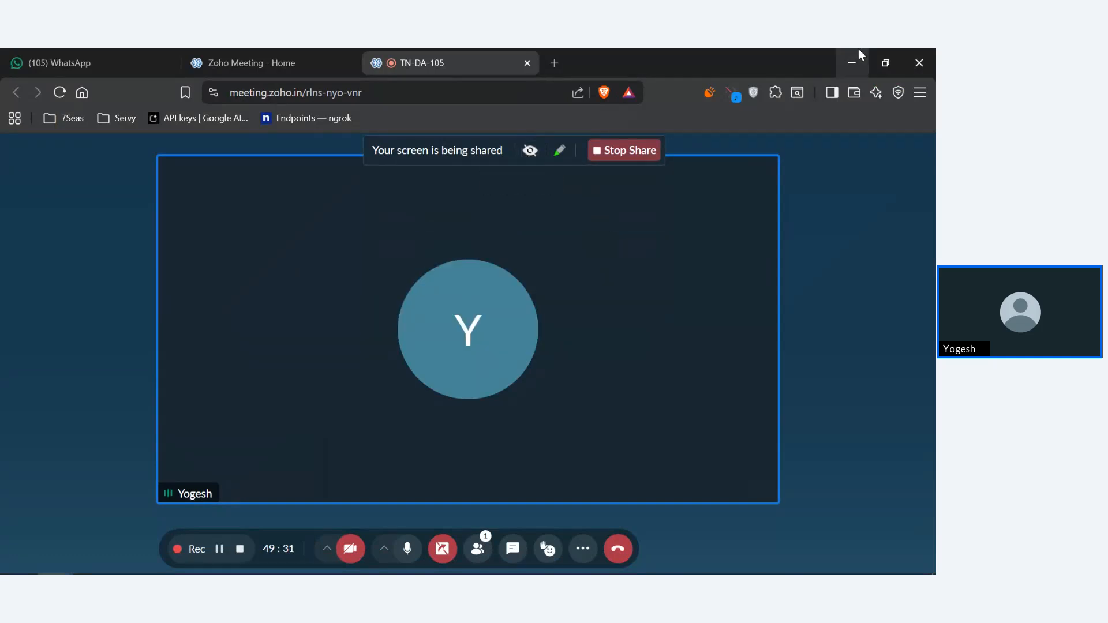
pyautogui.click(851, 61)
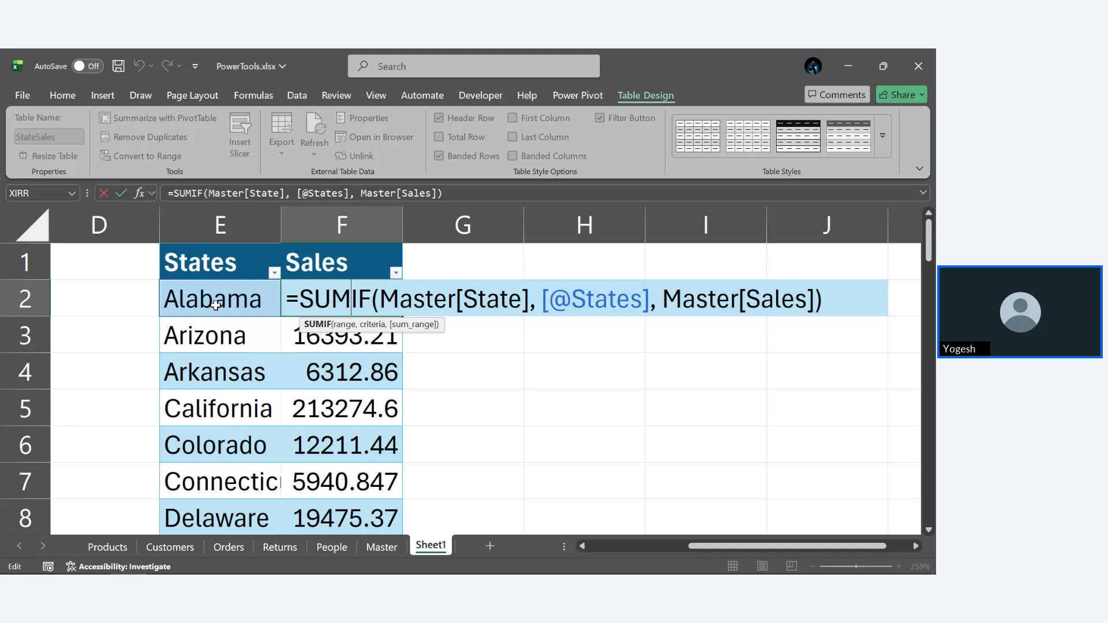
# Close the F2 formula, try a filled map chart based on the StateSales table, and delete the chart.
pyautogui.hotkey('ctrl', 'Return')
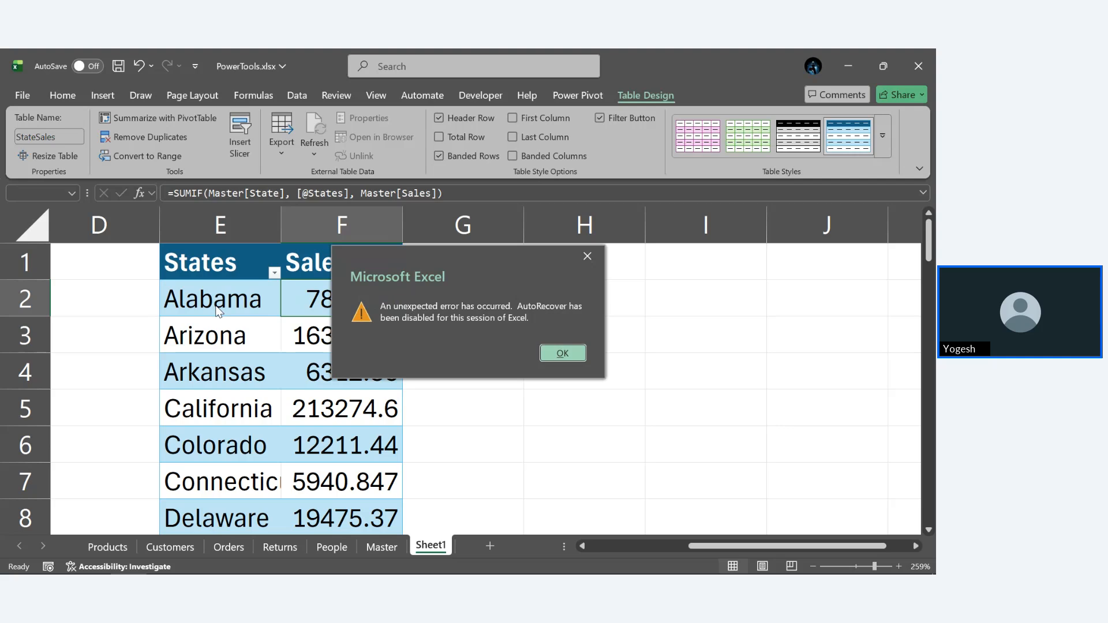
pyautogui.click(587, 259)
pyautogui.click(102, 95)
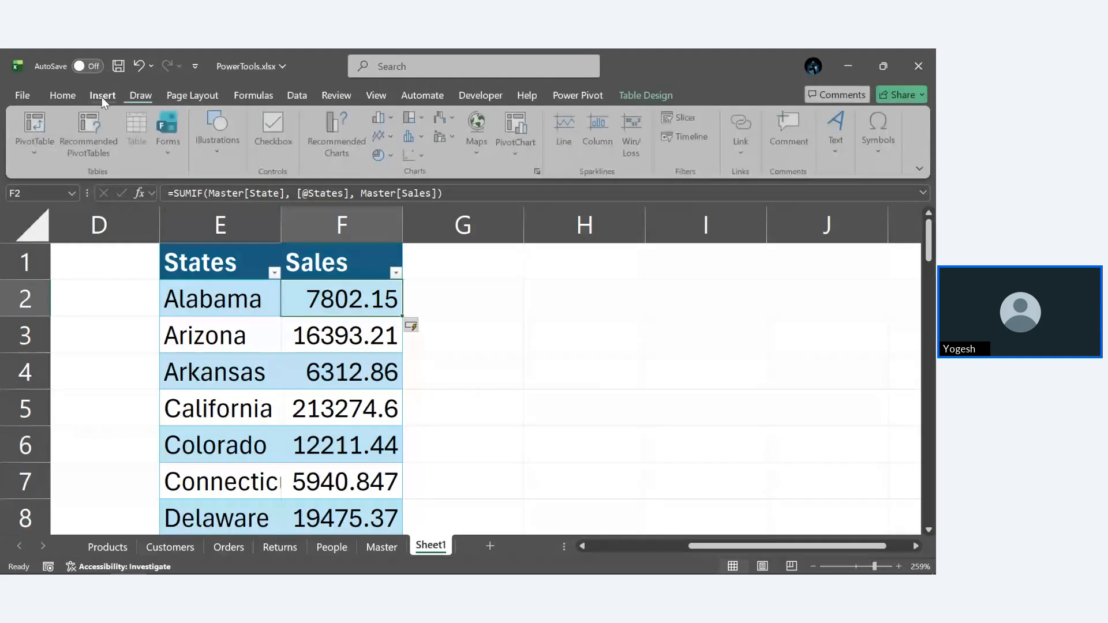
pyautogui.click(479, 143)
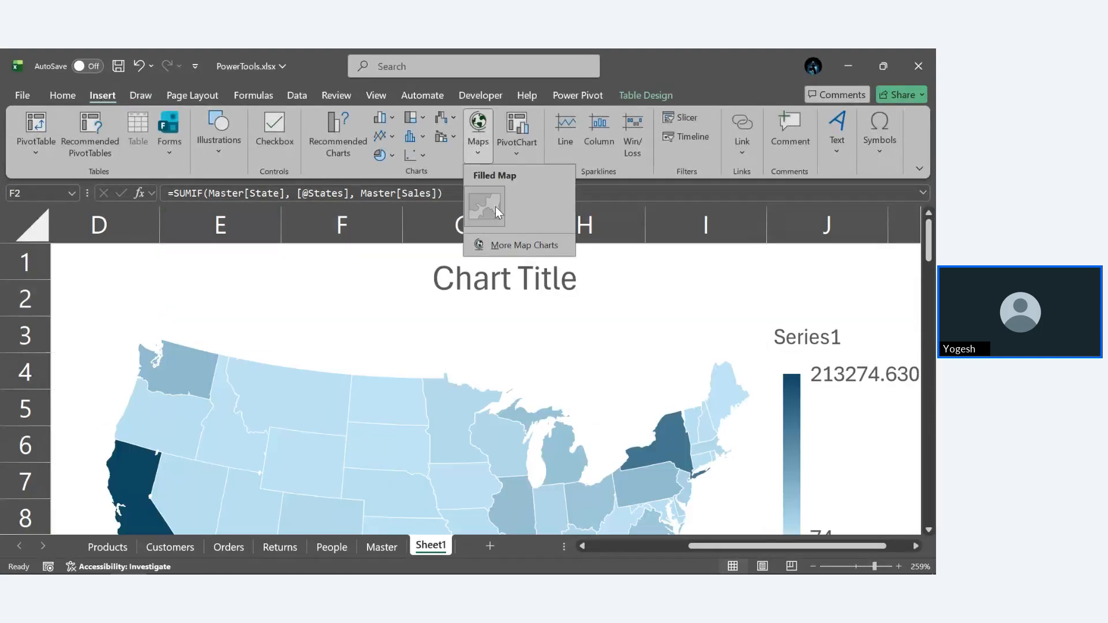
pyautogui.click(495, 206)
pyautogui.keyDown('ctrl'); pyautogui.scroll(-10, 600, 311); pyautogui.keyUp('ctrl')
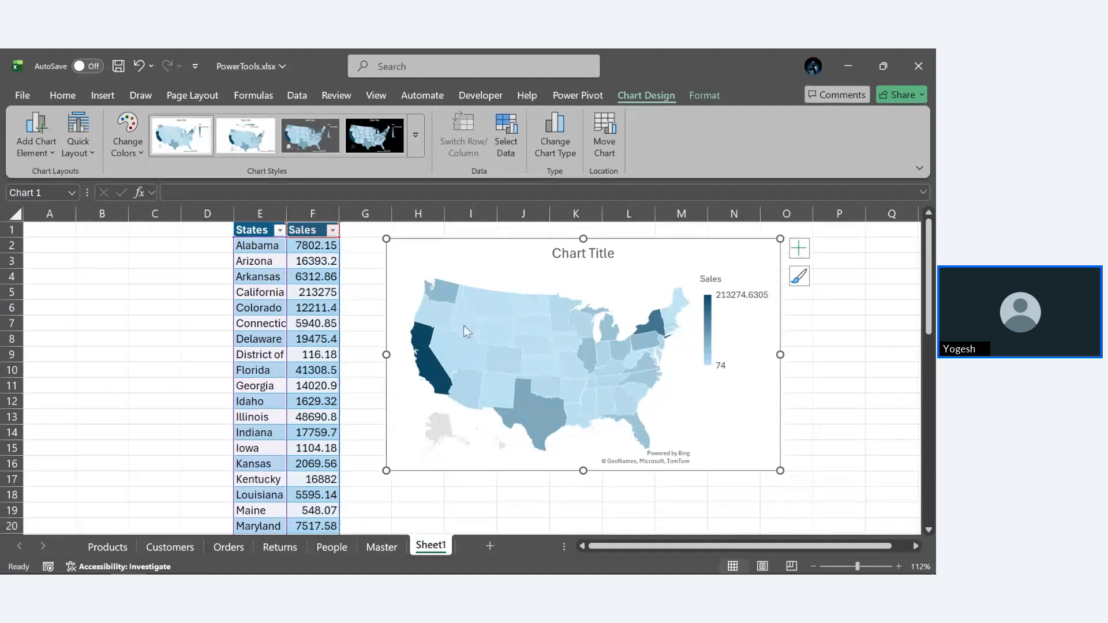
pyautogui.press('Delete')
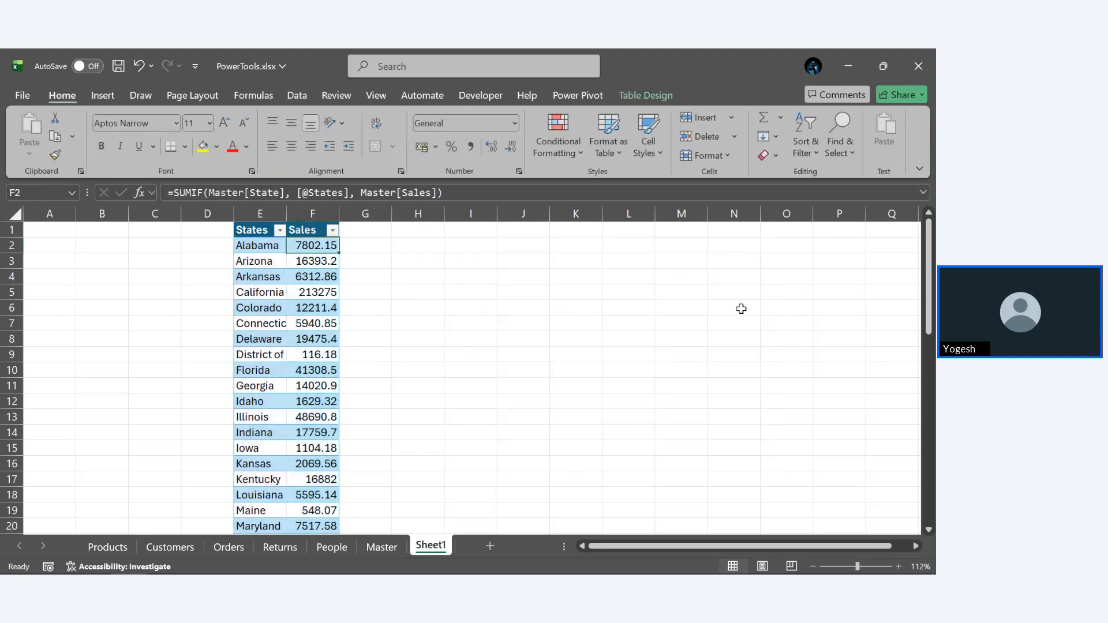
# Insert a blank filled map chart with empty cell N7 selected outside the table.
pyautogui.click(739, 322)
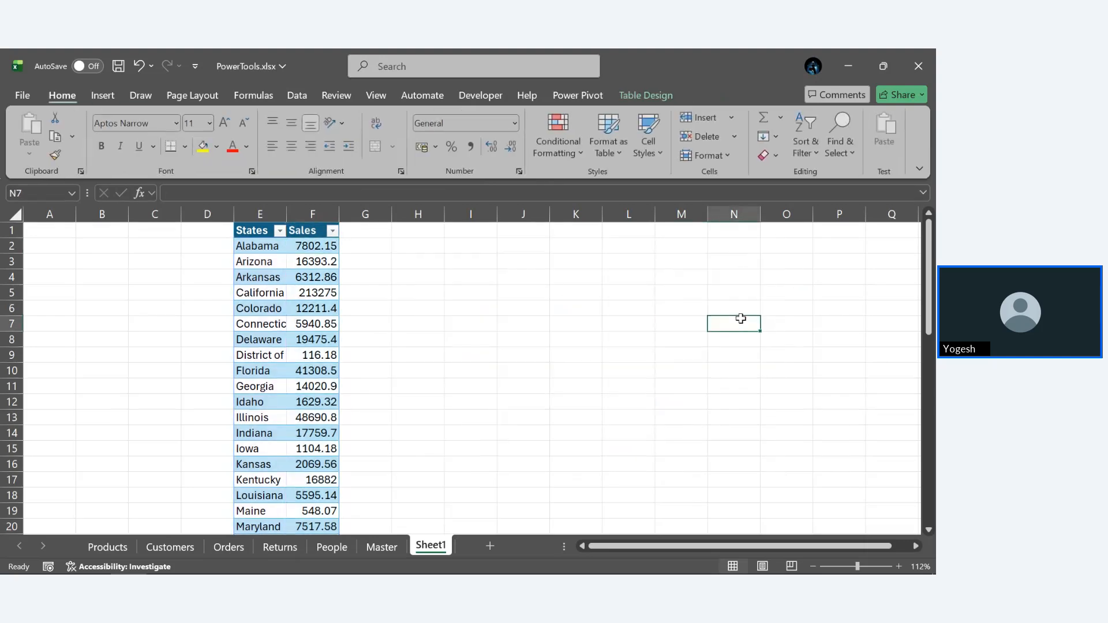
pyautogui.click(102, 93)
pyautogui.click(473, 133)
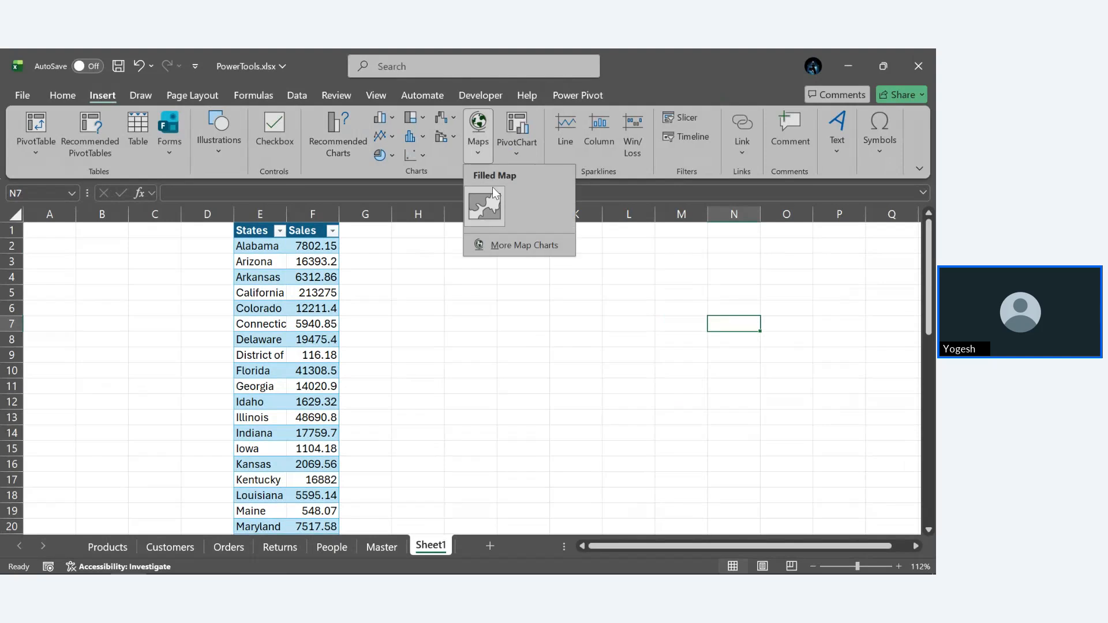
pyautogui.click(486, 218)
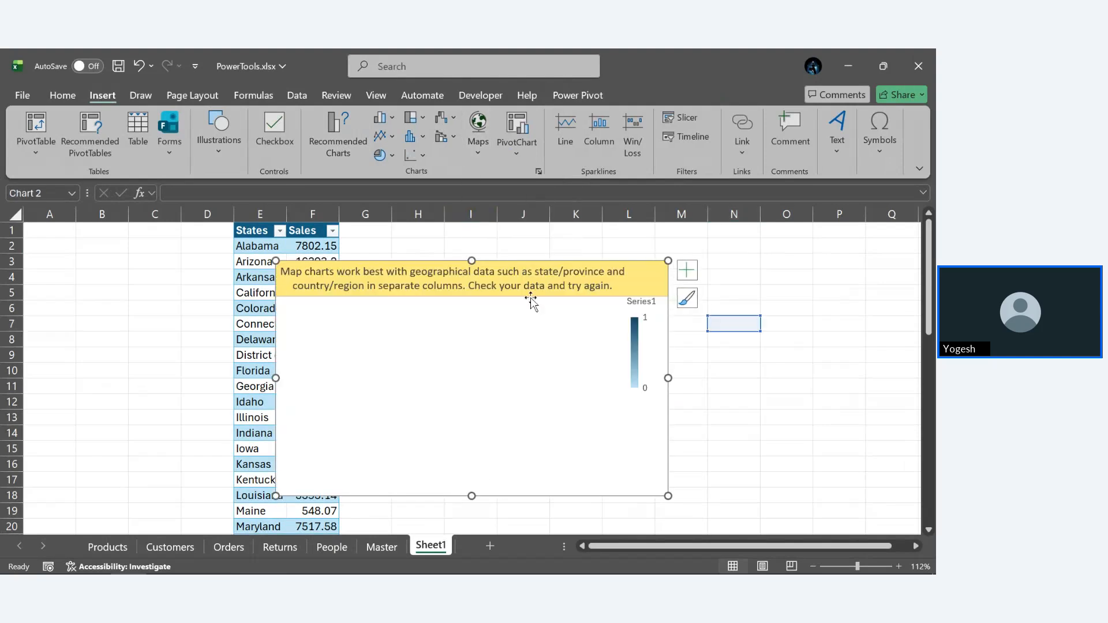
# Move the blank map chart beside the table, over about columns H to O, and open its data source selection.
pyautogui.click(594, 314)
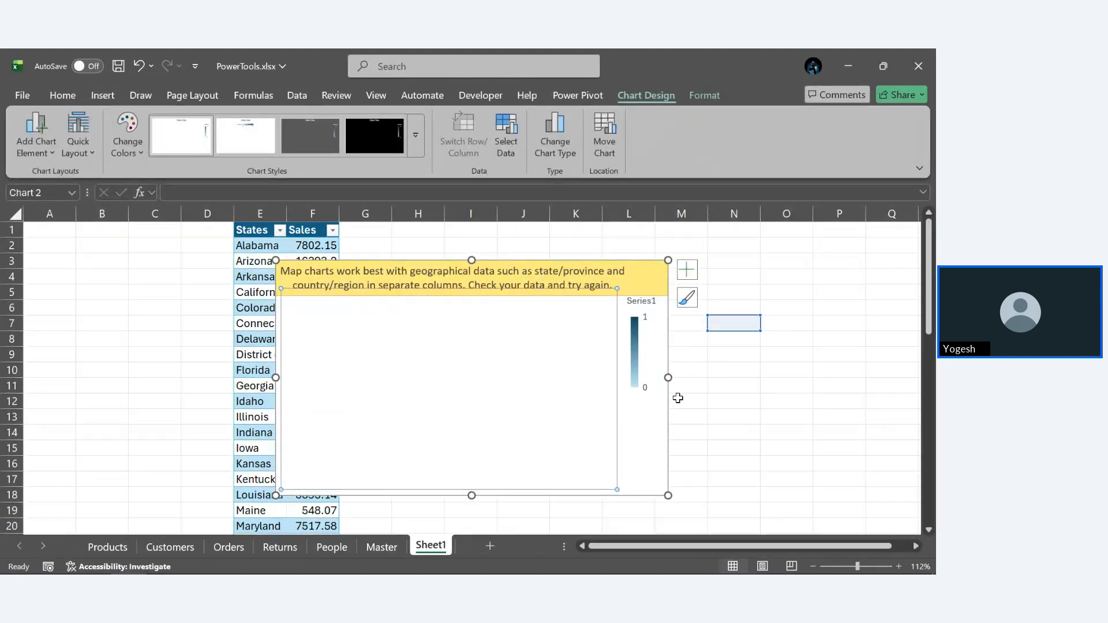
pyautogui.moveTo(650, 407); pyautogui.dragTo(790, 386)
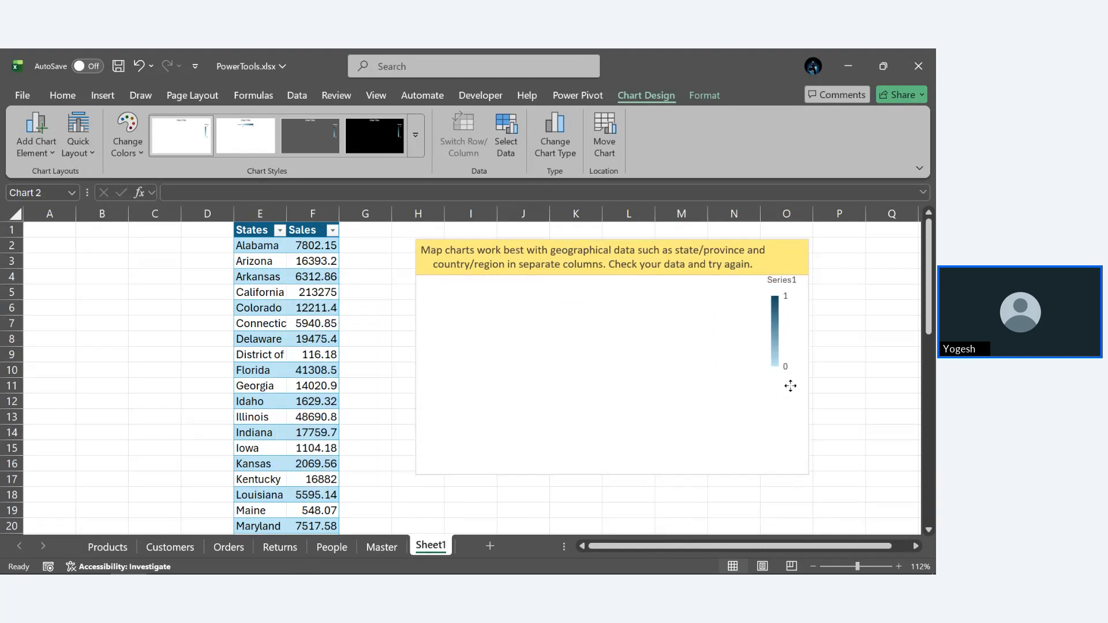
pyautogui.rightClick(594, 394)
pyautogui.click(663, 492)
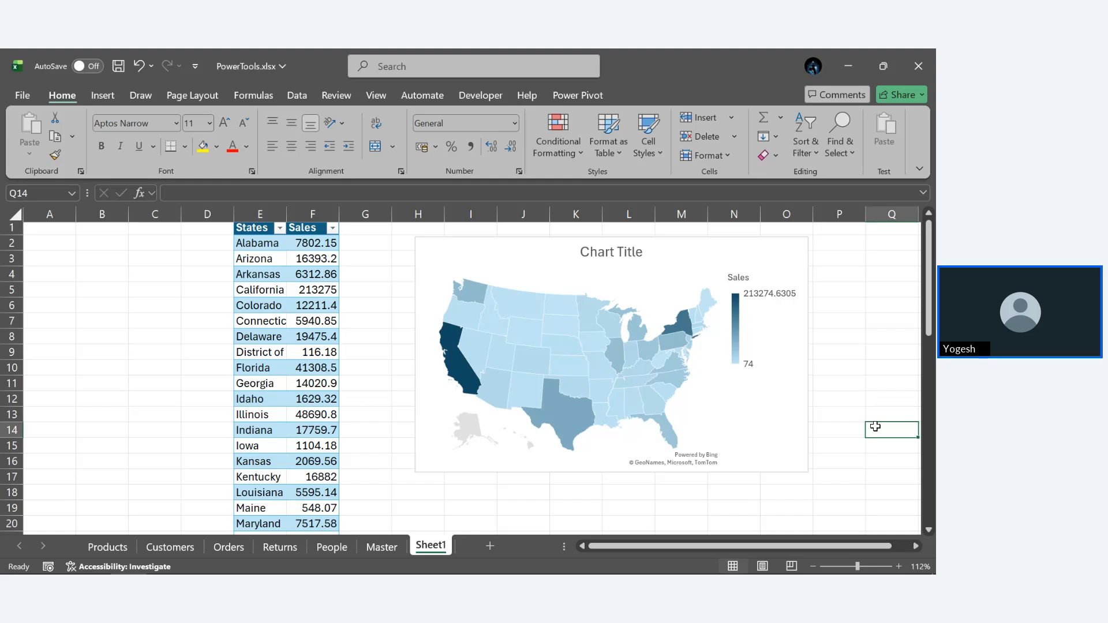
# Examine the full SUMIF formula in F2, including its range, criteria and sum range.
pyautogui.scroll(1, 313, 243)
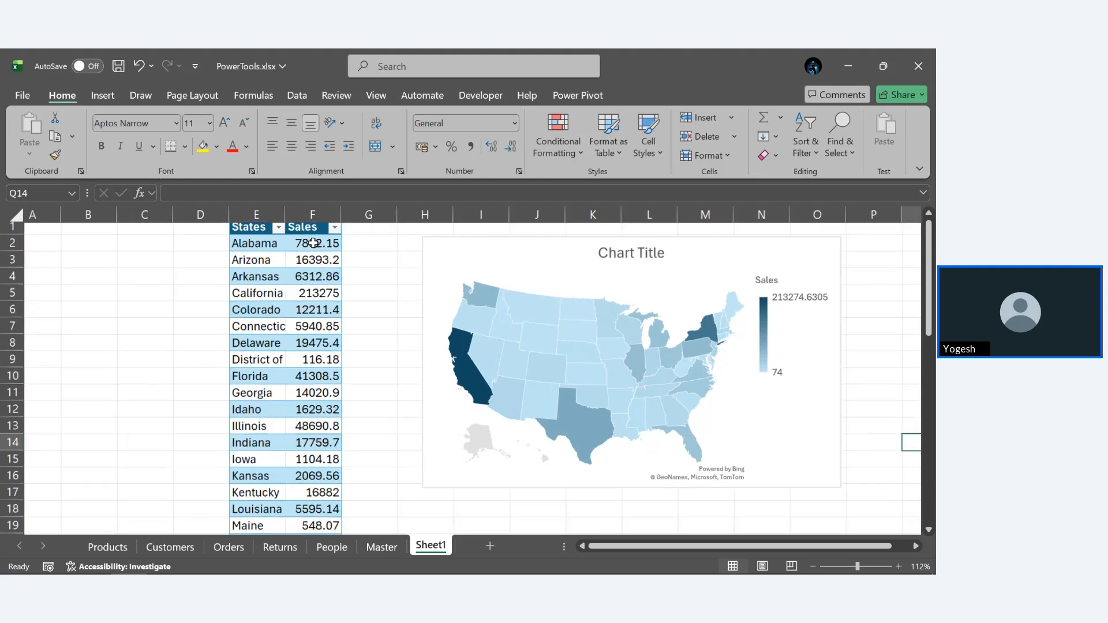
pyautogui.scroll(10, 313, 243)
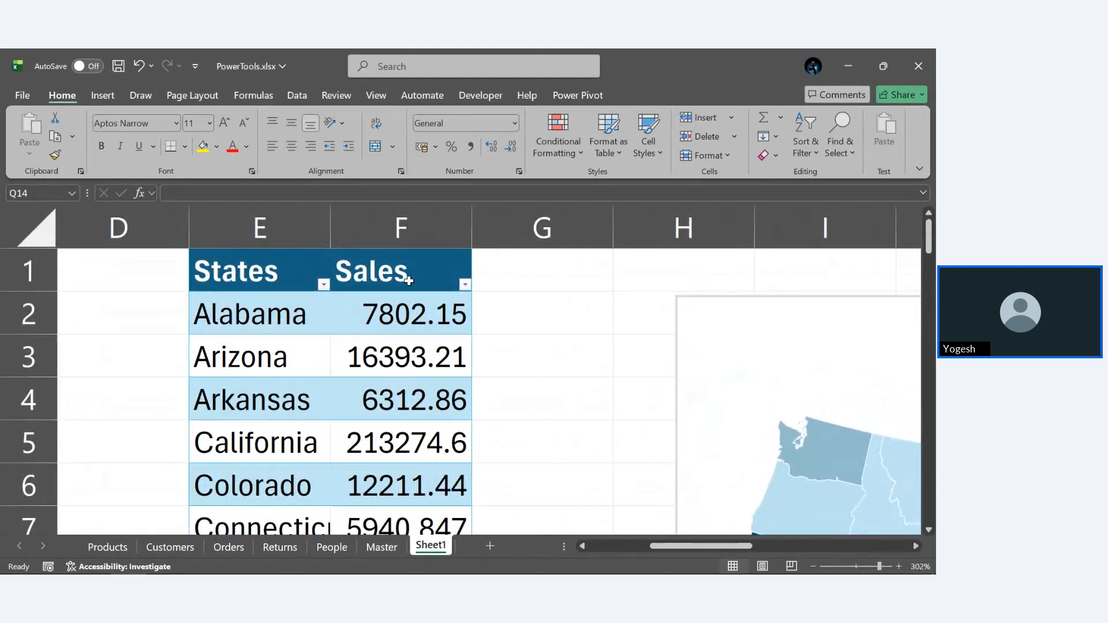
pyautogui.doubleClick(410, 311)
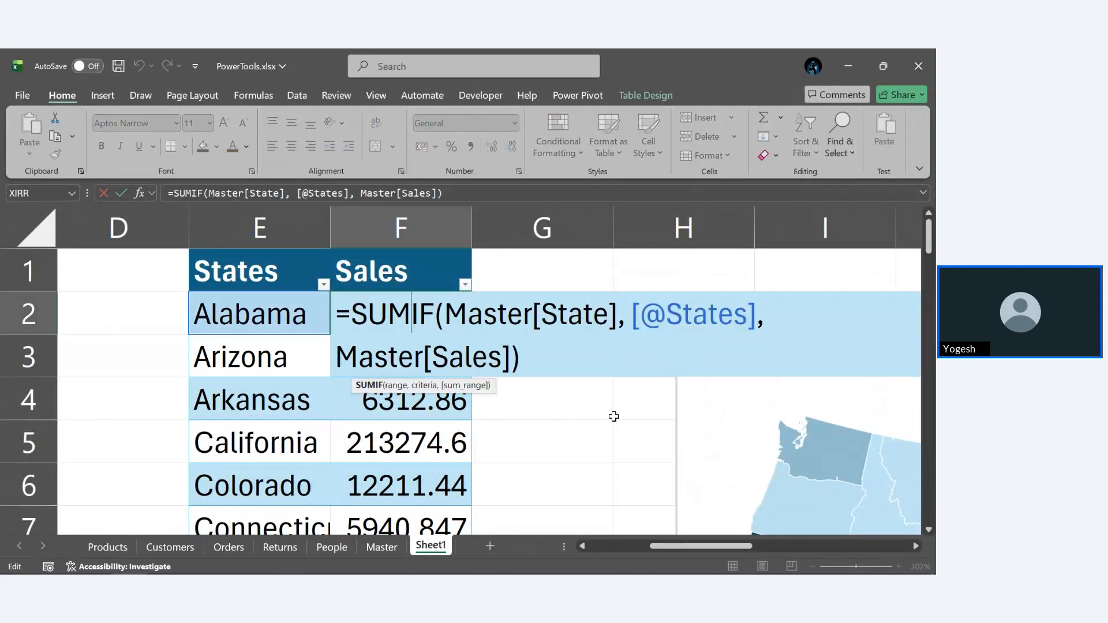
pyautogui.hscroll(2, 614, 416)
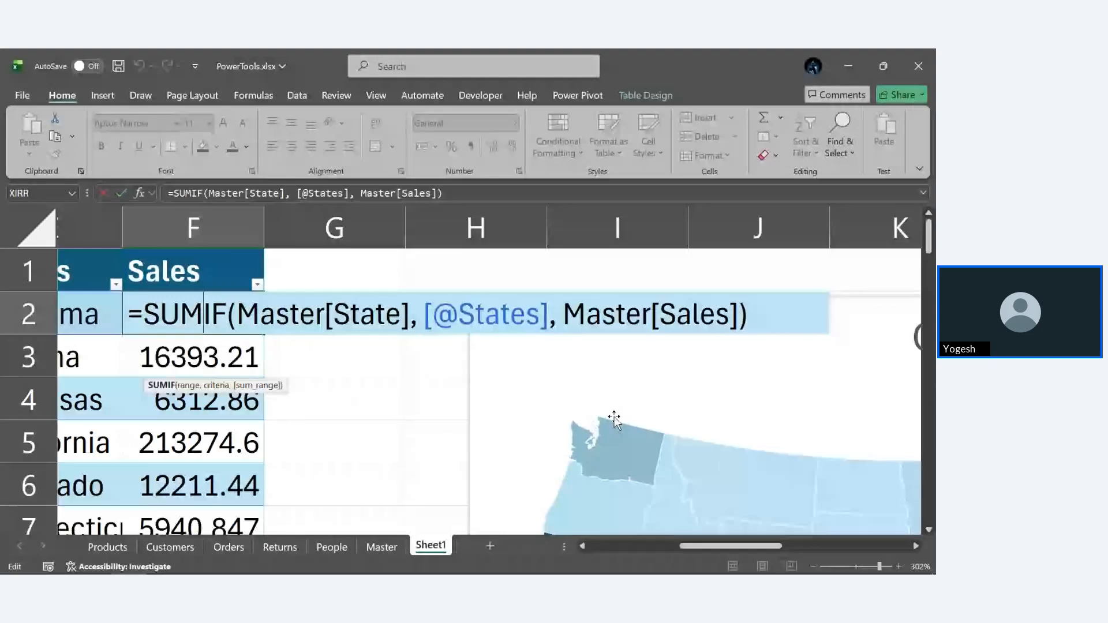
# Try to save PowerTools.xlsx with the repair option, and close the workbook without saving the changes.
pyautogui.hotkey('ctrl', 's')
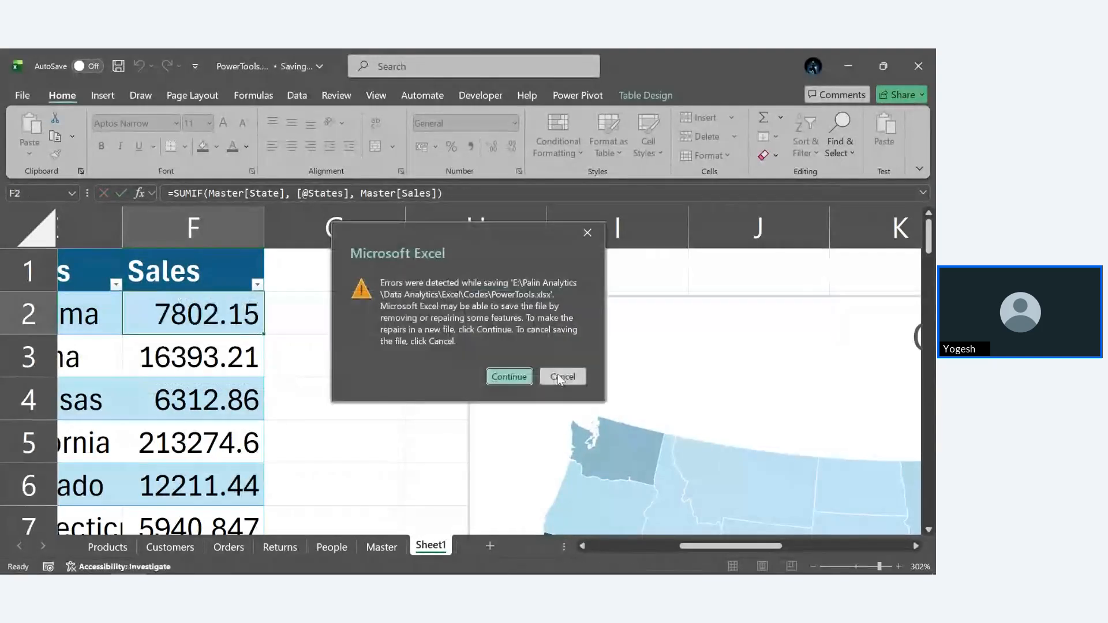
pyautogui.click(516, 378)
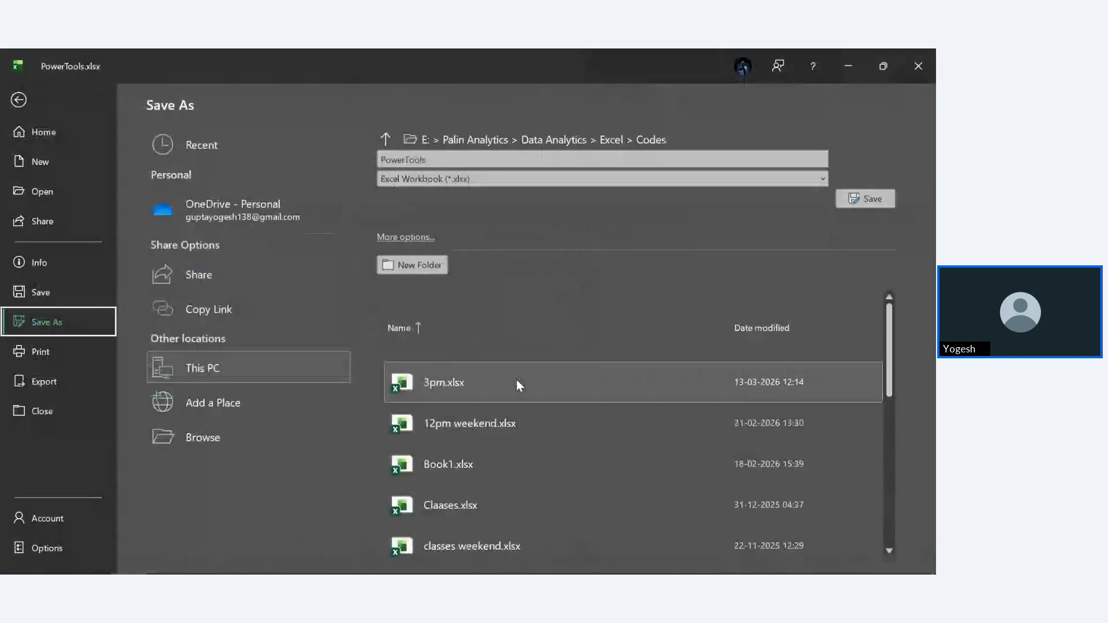
pyautogui.click(918, 66)
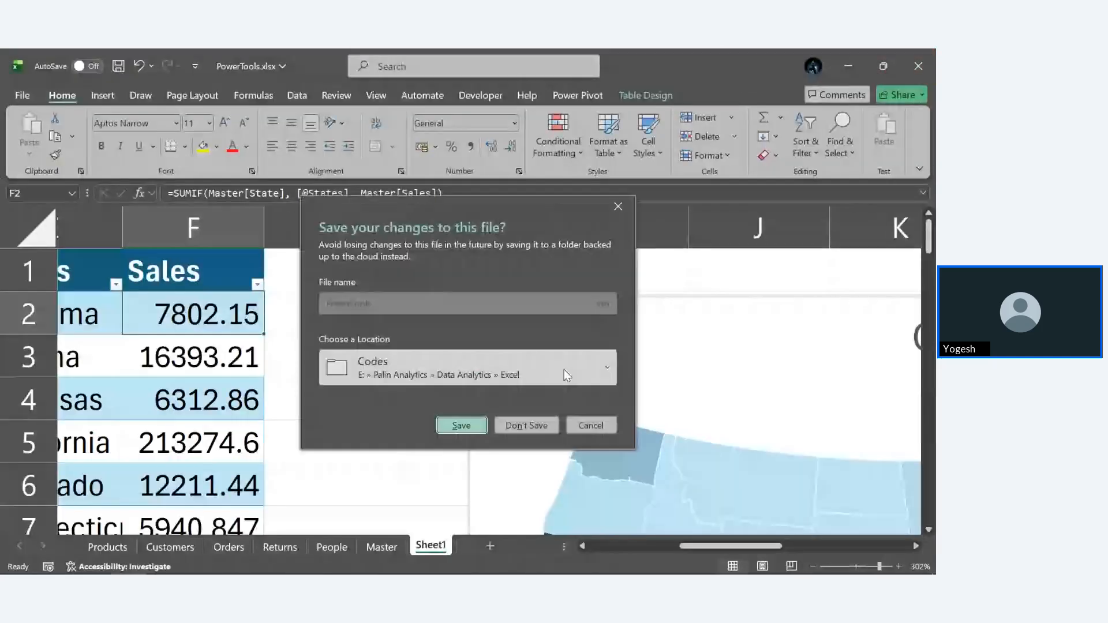
pyautogui.click(526, 423)
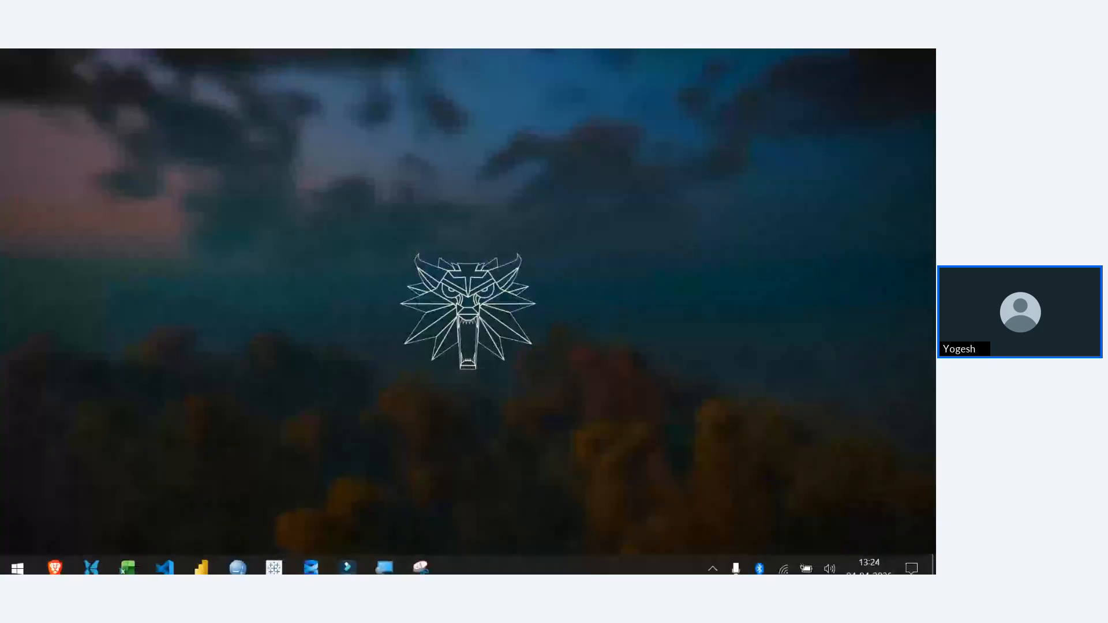
# Switch to the Zoho Meeting window in Brave and stop the screen sharing.
pyautogui.moveTo(52, 570)
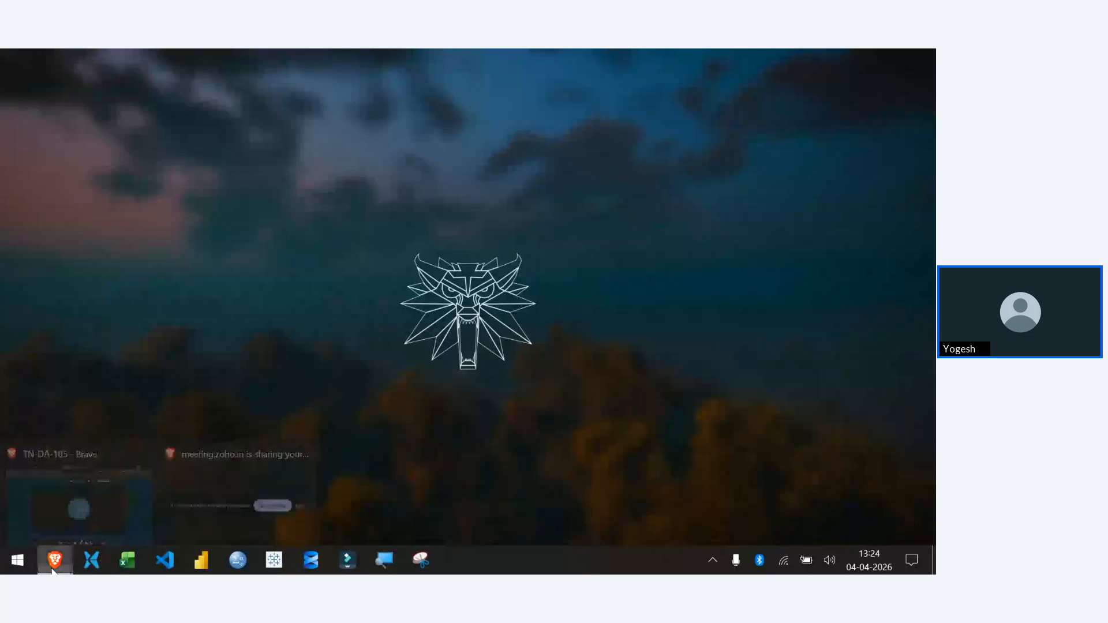
pyautogui.click(79, 507)
pyautogui.click(633, 152)
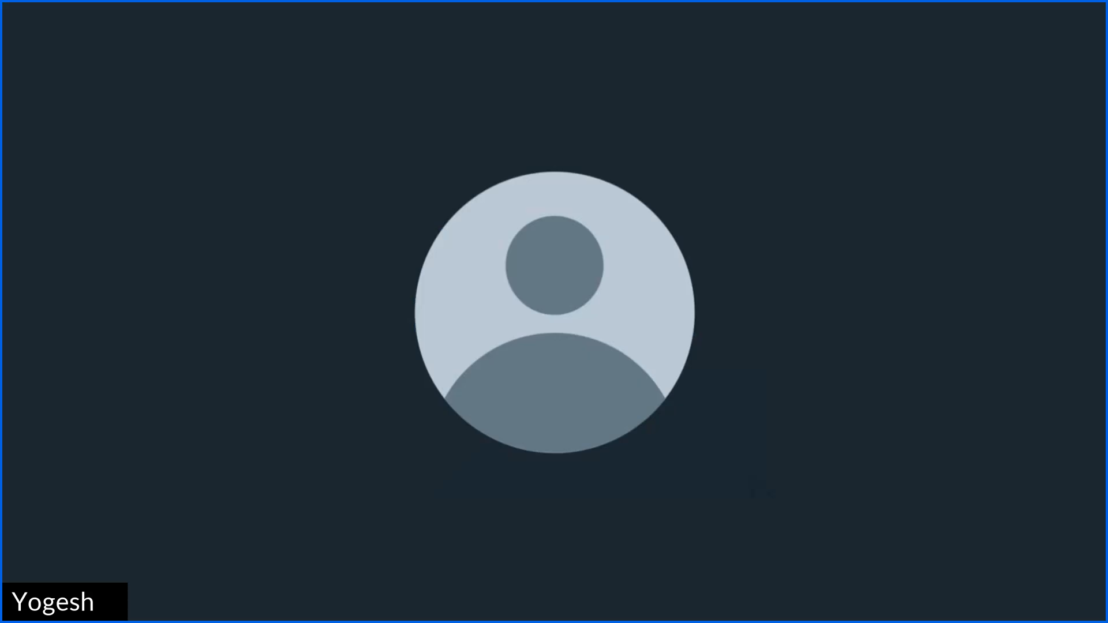